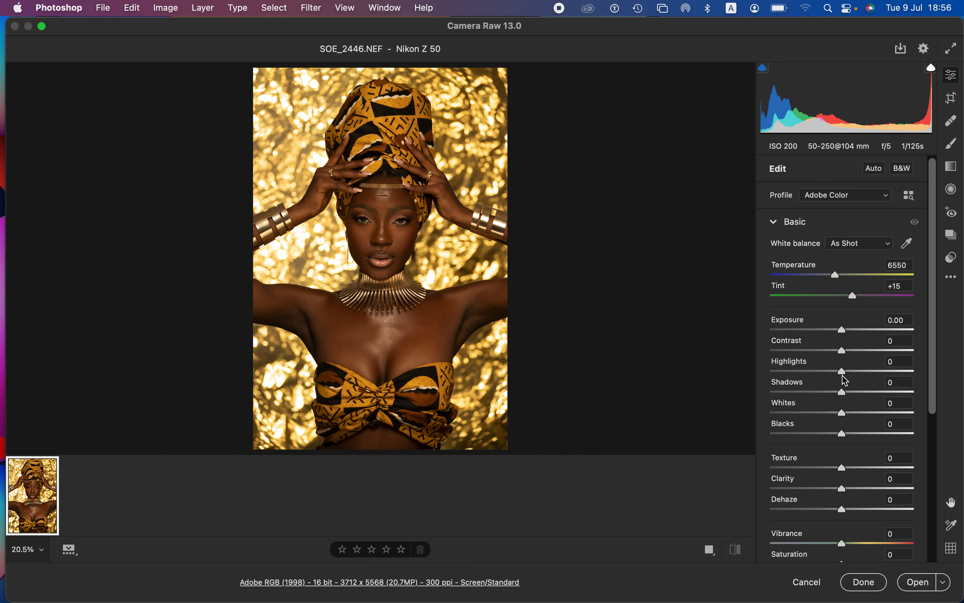
Step: Set the raw photo's Highlights to -69, Whites -27, Shadows +20, Contrast +4, Exposure +0.25 and Temperature 6300
drag(845, 375, 793, 374)
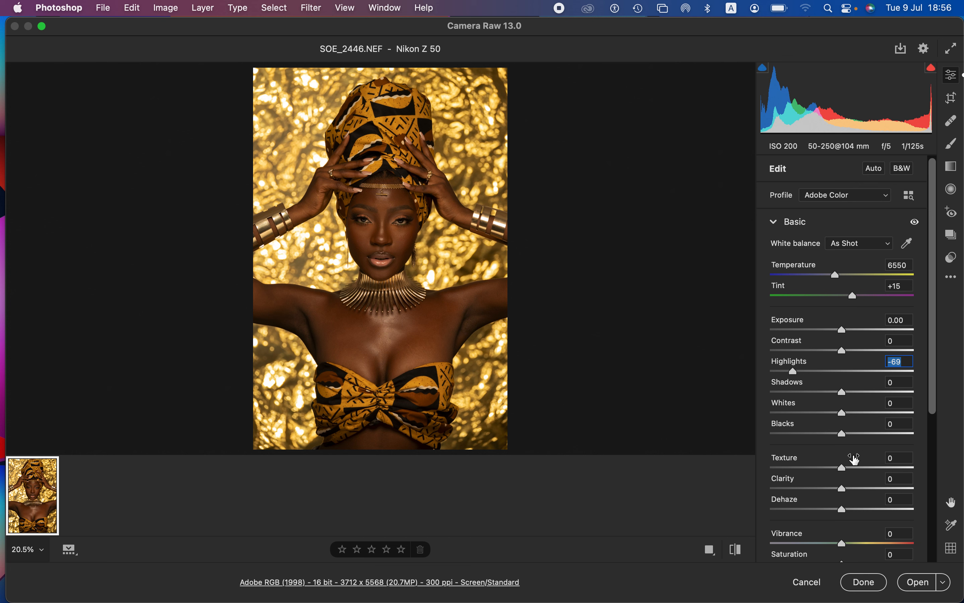
drag(838, 417, 857, 393)
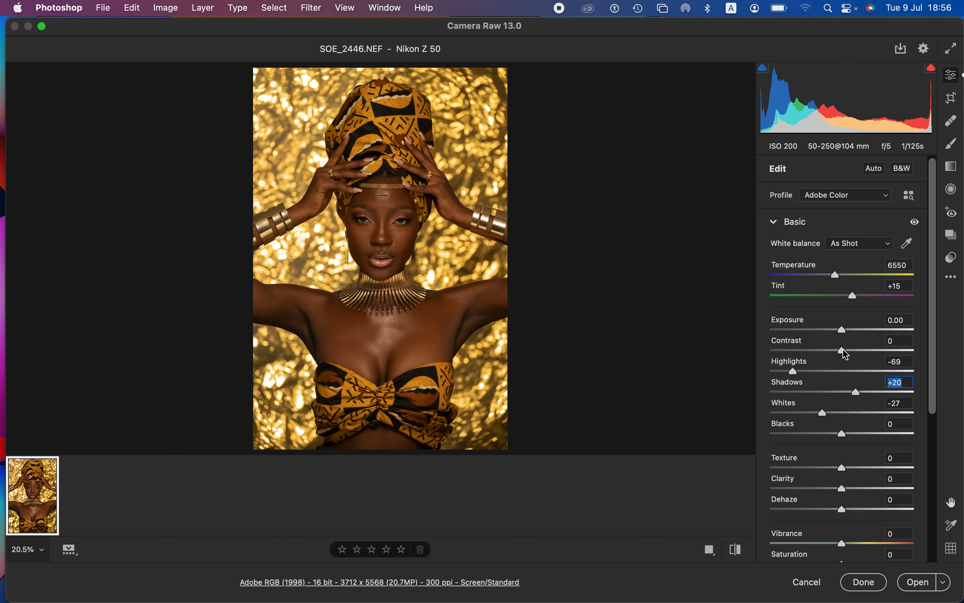
drag(845, 354, 852, 351)
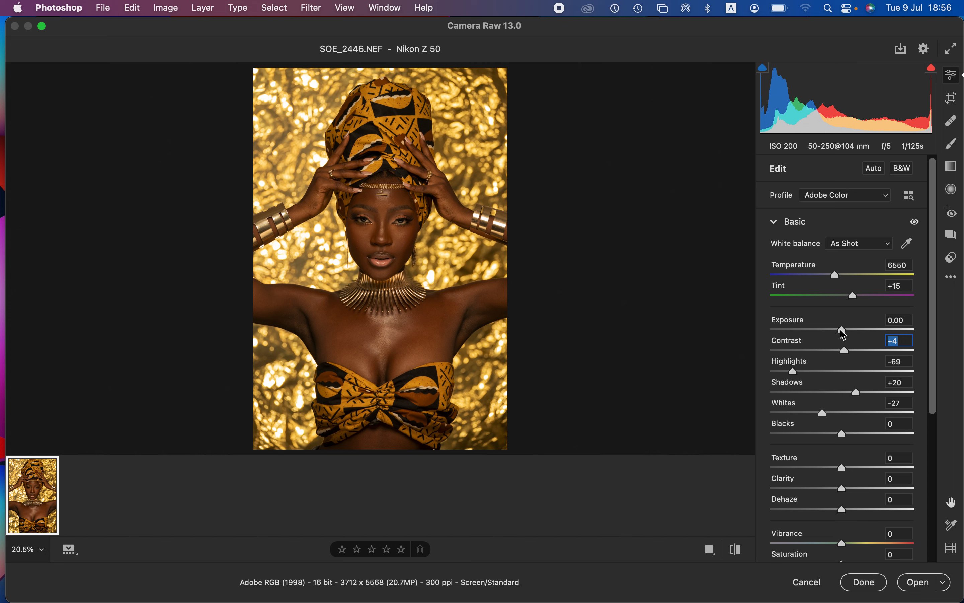
drag(845, 335, 847, 332)
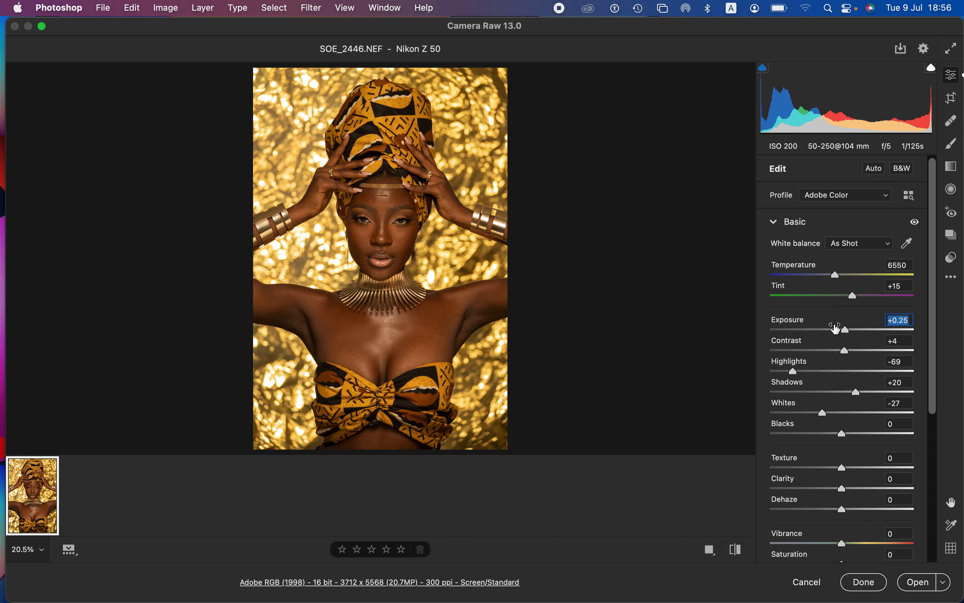
drag(836, 276, 835, 281)
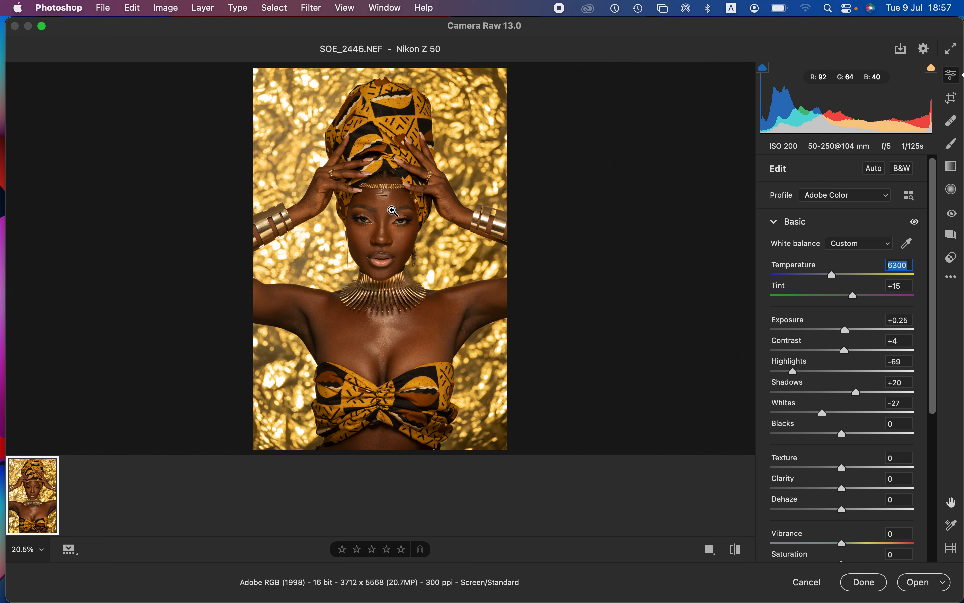
Step: Confirm the workflow output as Adobe RGB (1998), 16 Bits/Channel and 300 pixels/inch, and open the raw photo in Photoshop
click(398, 583)
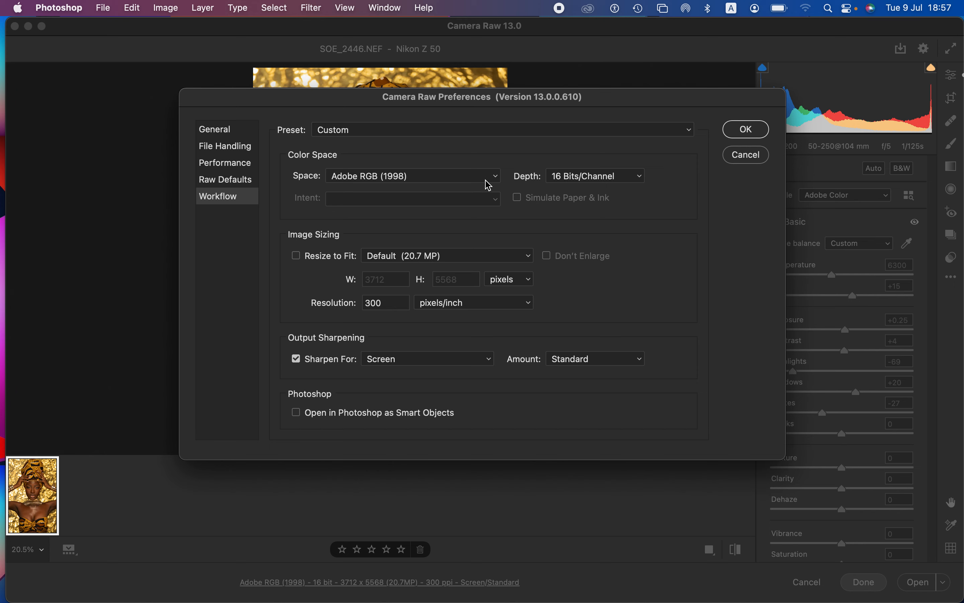
click(449, 179)
click(450, 180)
click(604, 181)
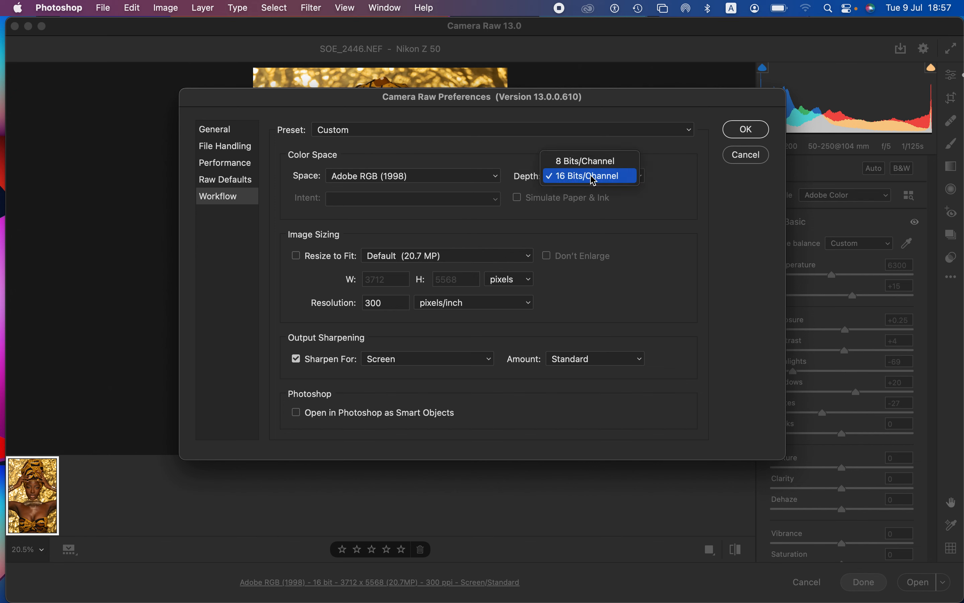
click(601, 181)
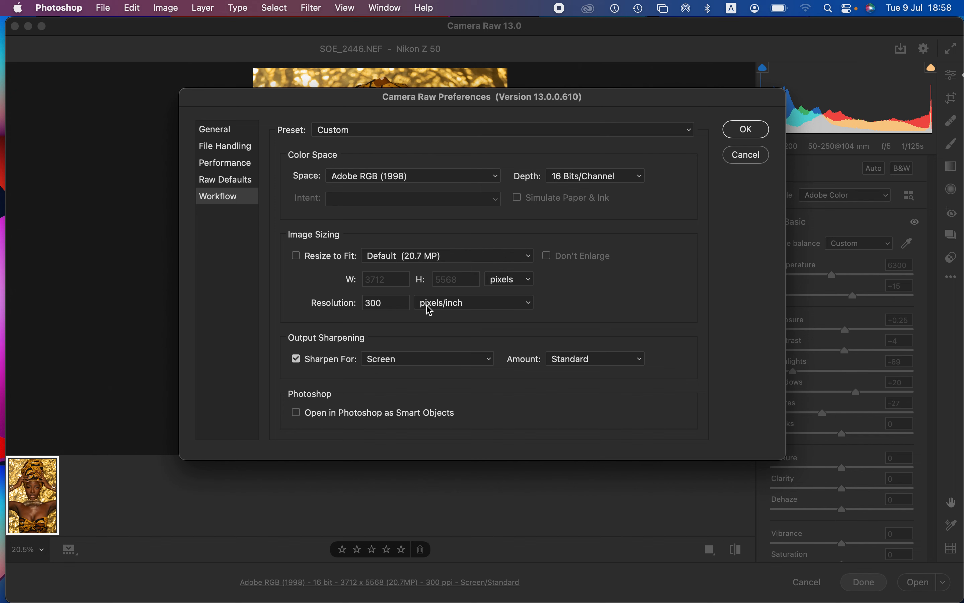
click(448, 304)
click(449, 304)
click(747, 132)
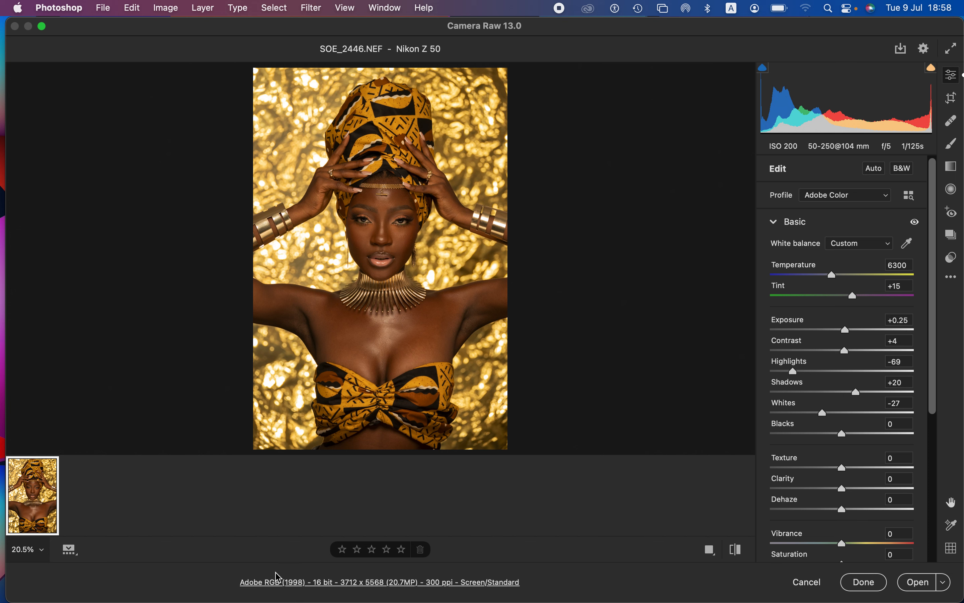
click(911, 583)
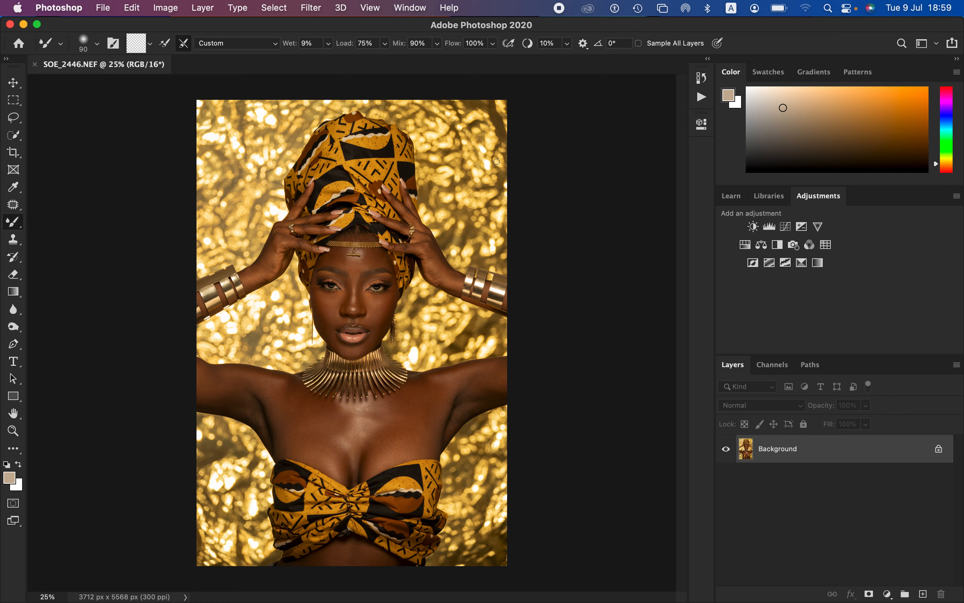
Step: Crop the portrait to a 4 : 5 (8 : 10) ratio, repositioned to keep the whole headwrap inside the frame
click(19, 153)
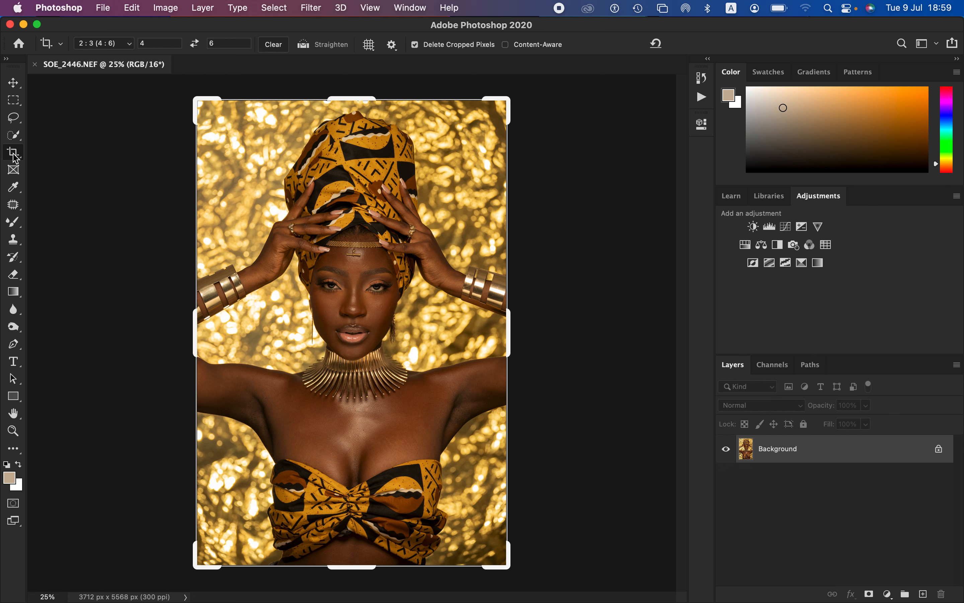
click(120, 49)
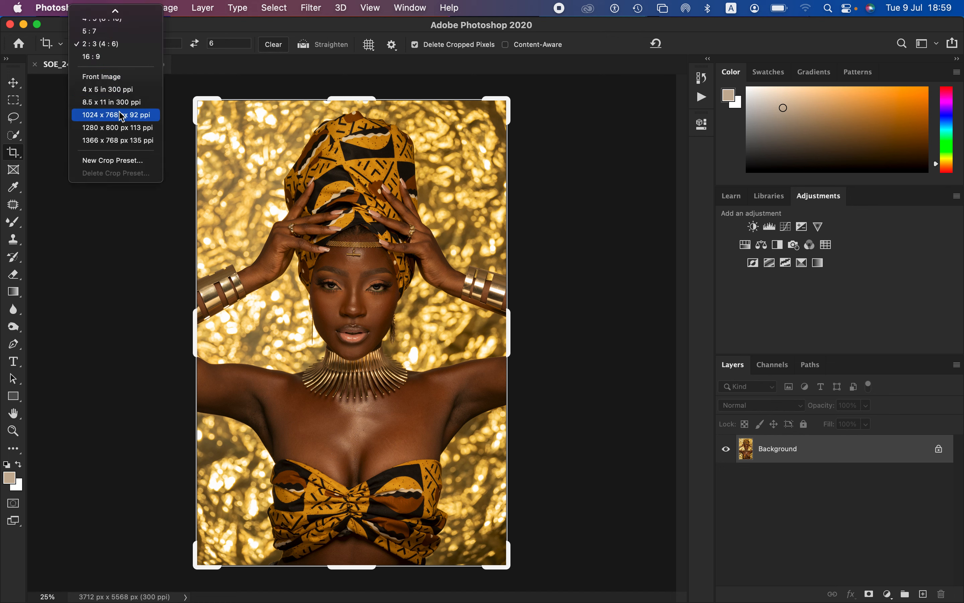
mouse_move(116, 13)
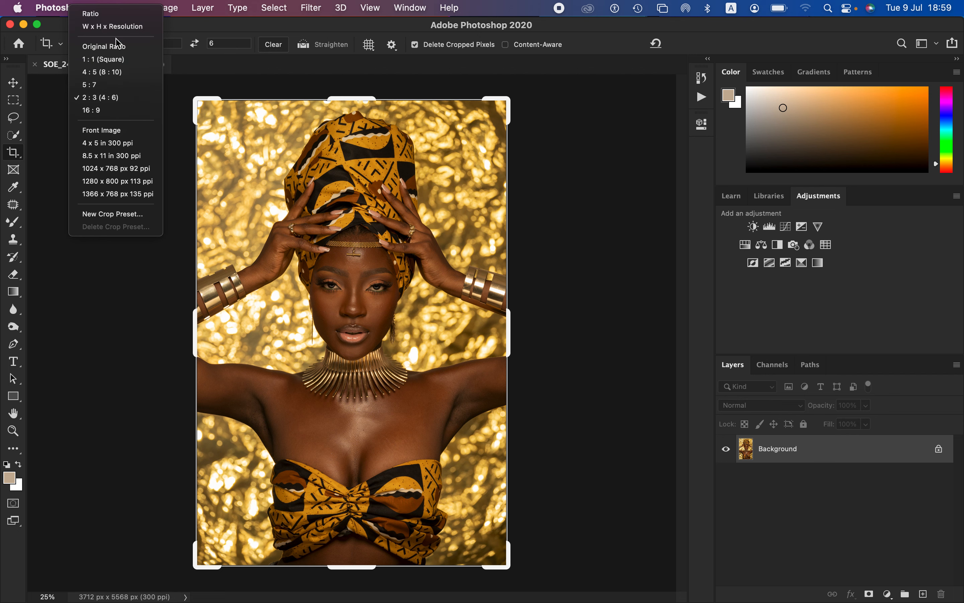
click(116, 75)
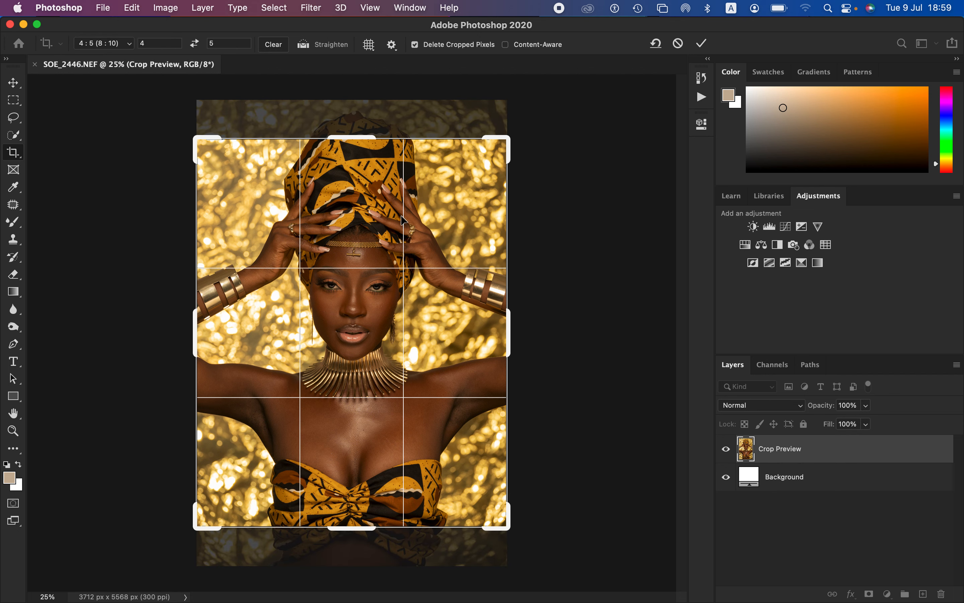
drag(356, 239, 363, 272)
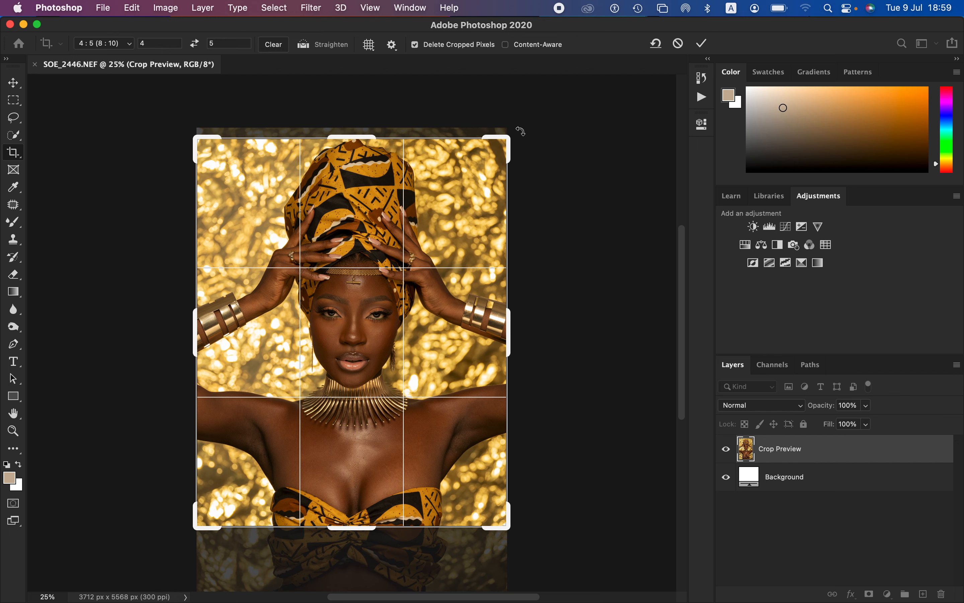
key(Return)
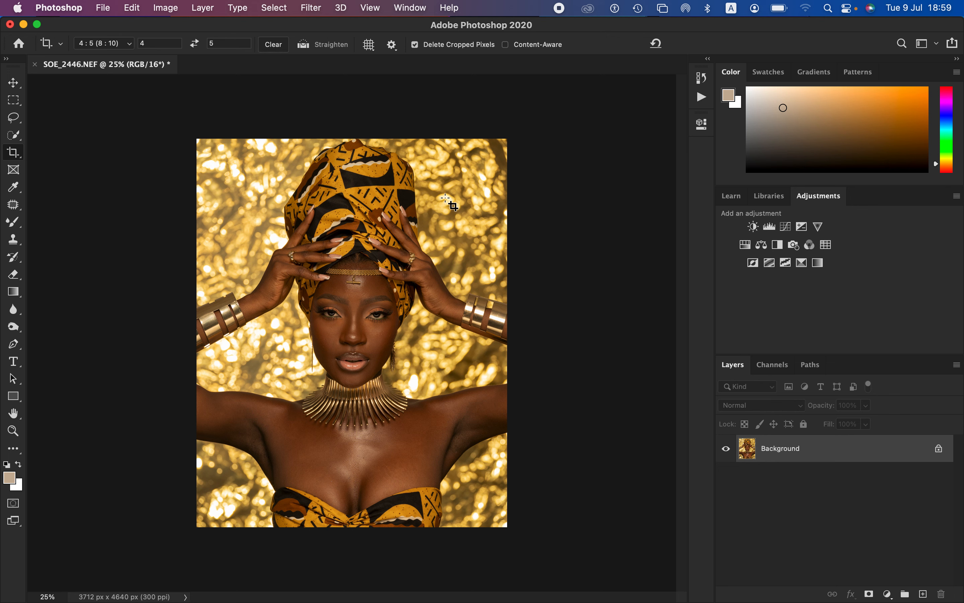
Step: Activate the Lasso tool and examine the skin texture and tones on the face, shoulders and chest at different magnifications
click(13, 116)
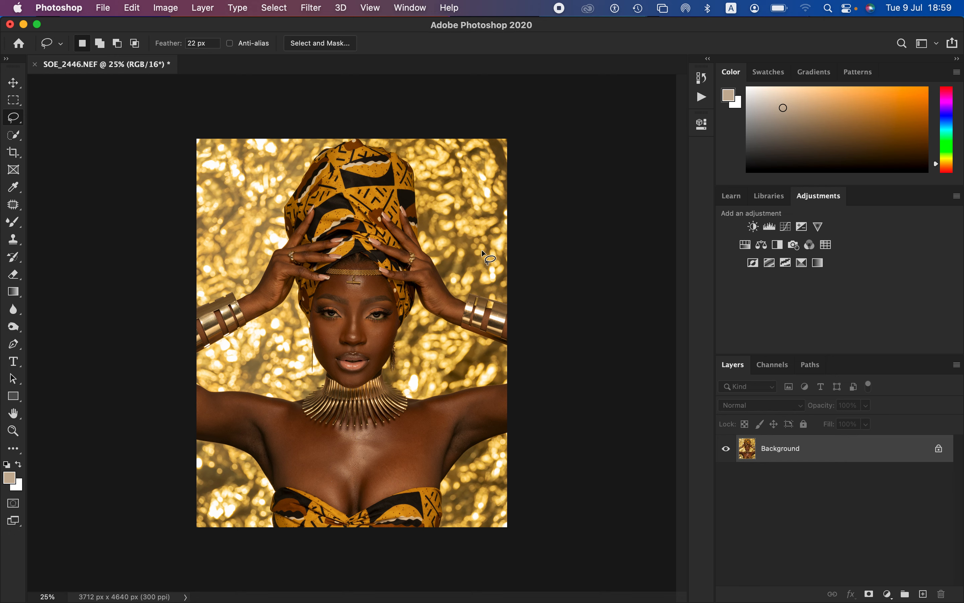
scroll(482, 252, up, 6)
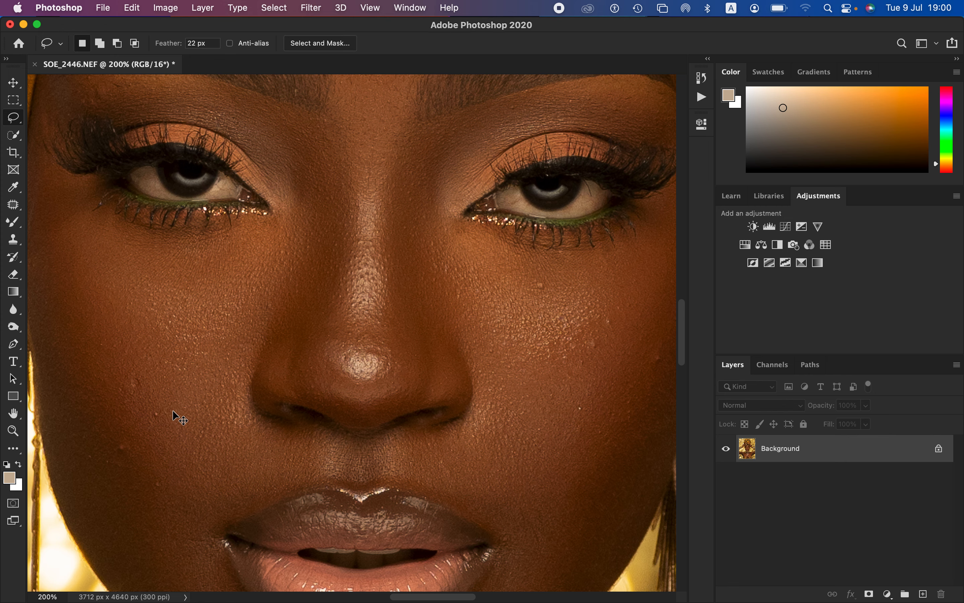
key(super+minus)
key(super+minus)
key(super+minus)
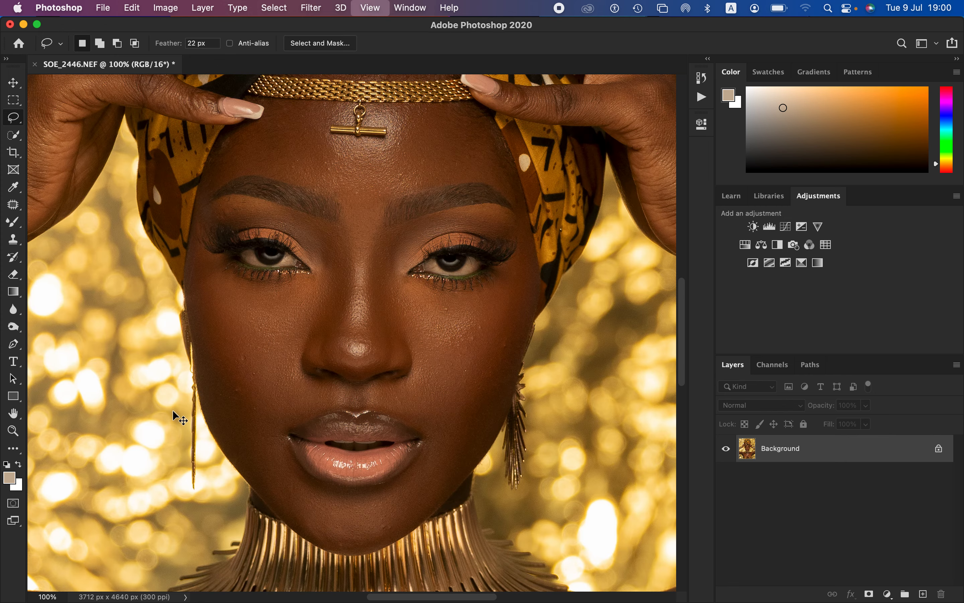
key(super+minus)
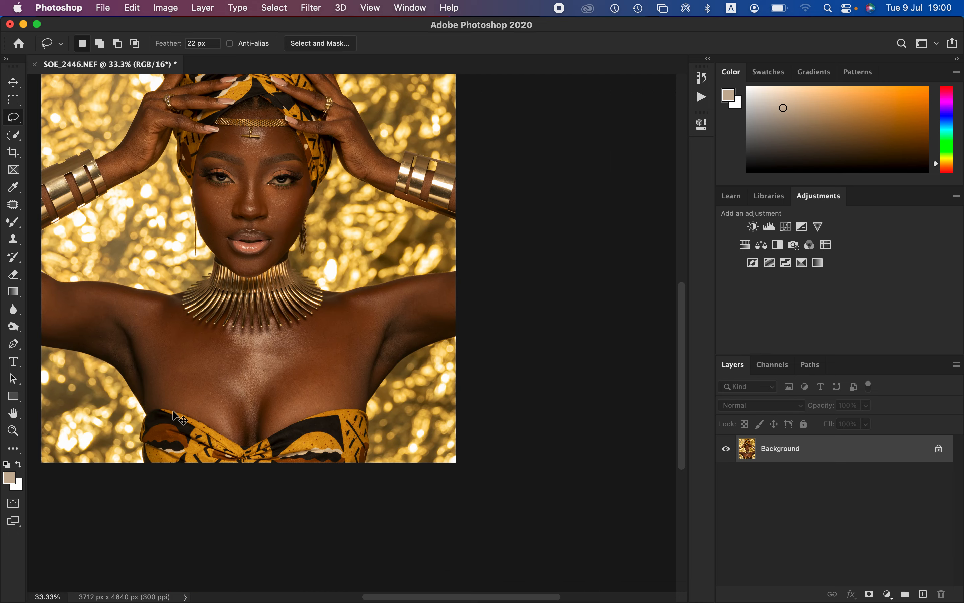
key(super+plus)
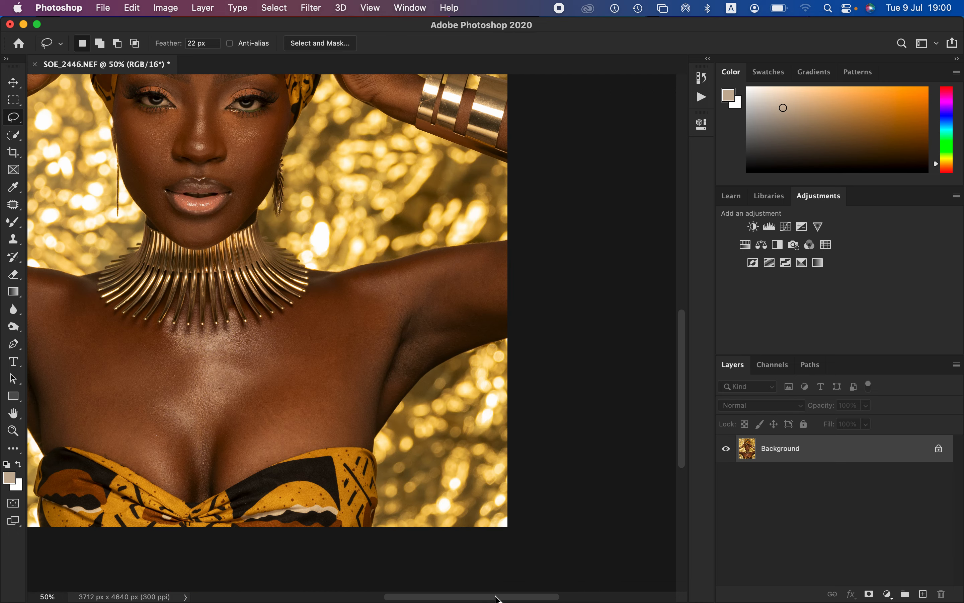
drag(495, 597, 441, 598)
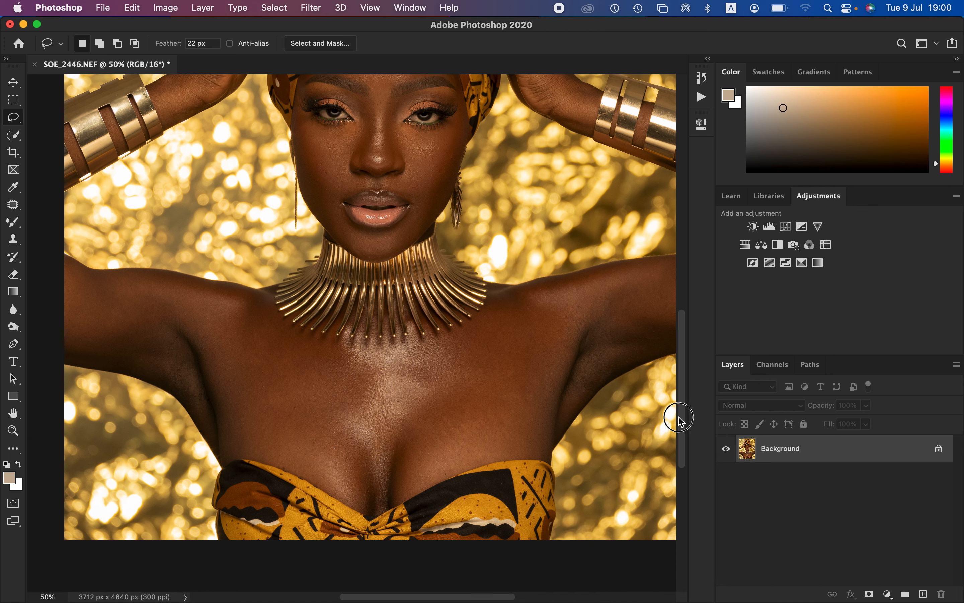
drag(680, 418, 683, 381)
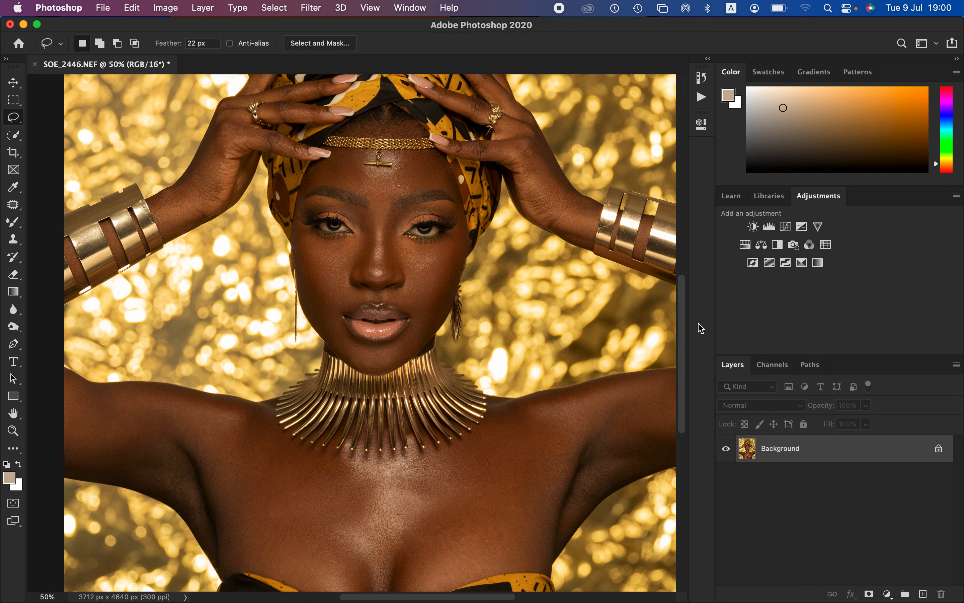
drag(690, 226, 752, 236)
key(super+minus)
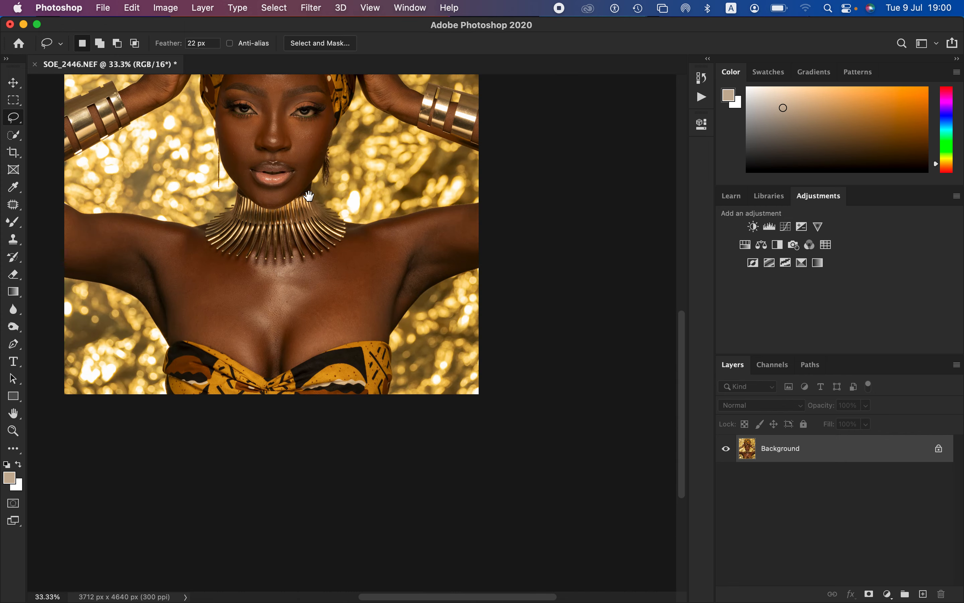
mouse_move(314, 195)
mouse_down()
mouse_move(428, 328)
mouse_move(424, 360)
mouse_up()
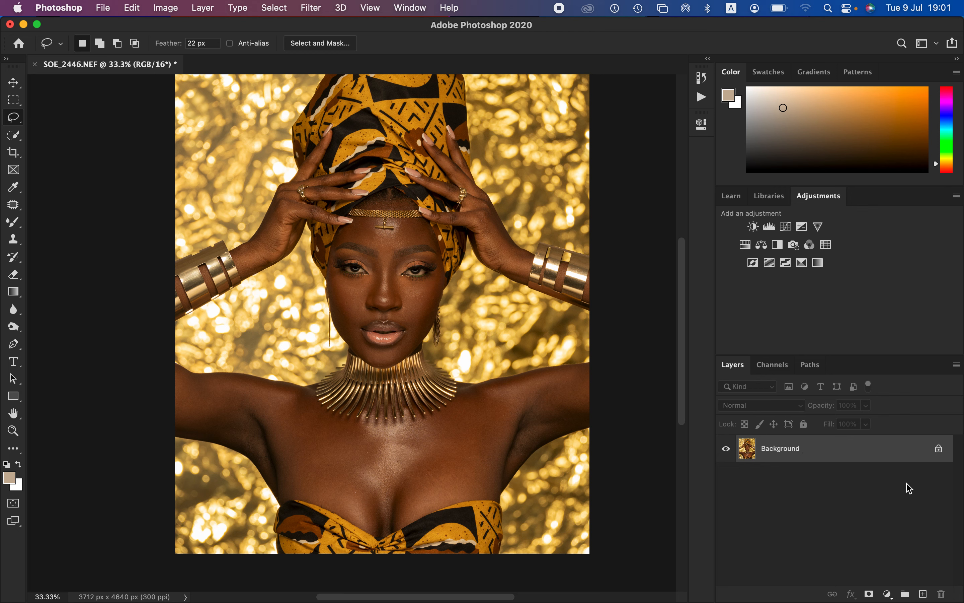
Step: Duplicate the Background layer twice so that two copies of the portrait sit above it
drag(899, 452, 925, 595)
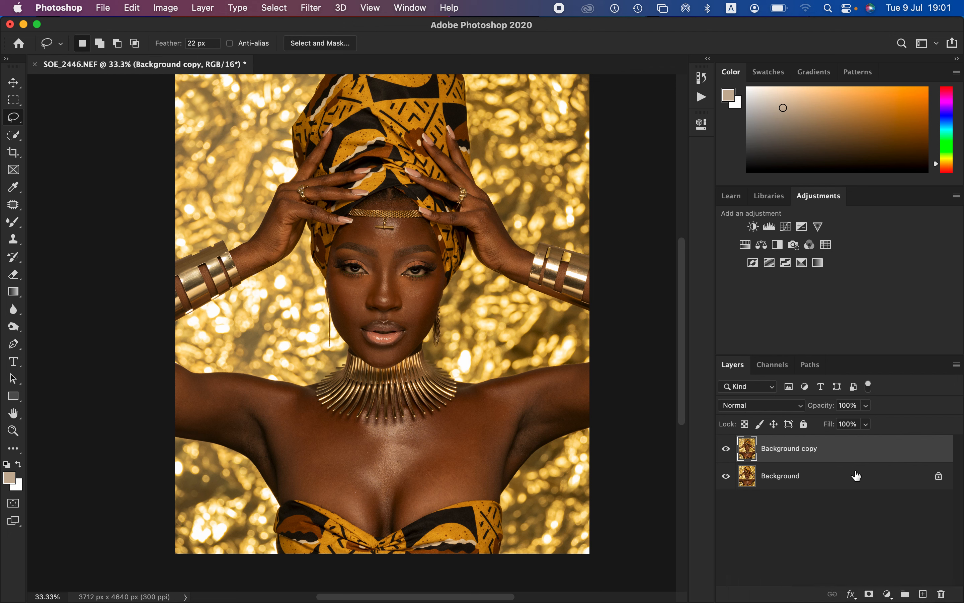
key(super+z)
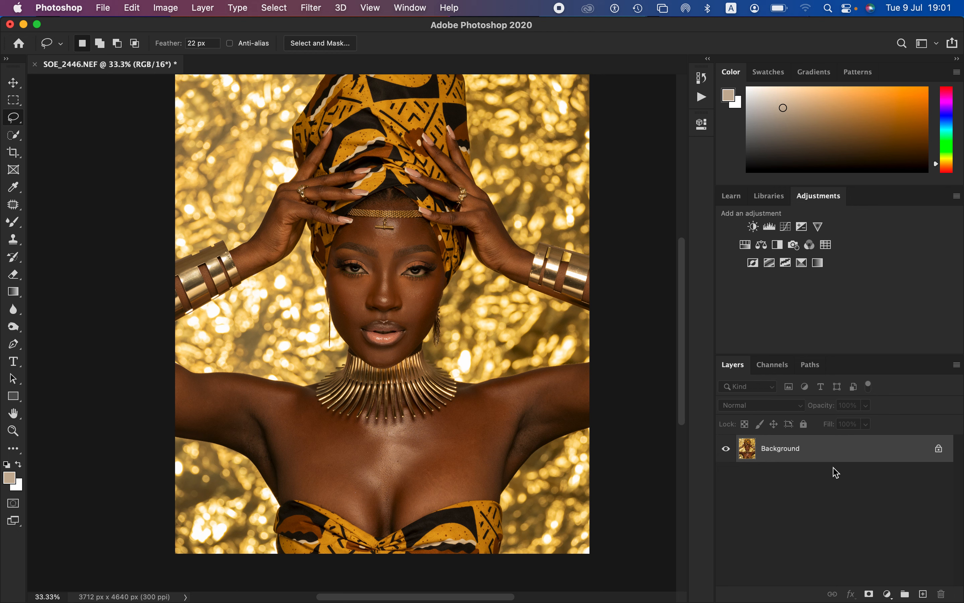
key(super+j)
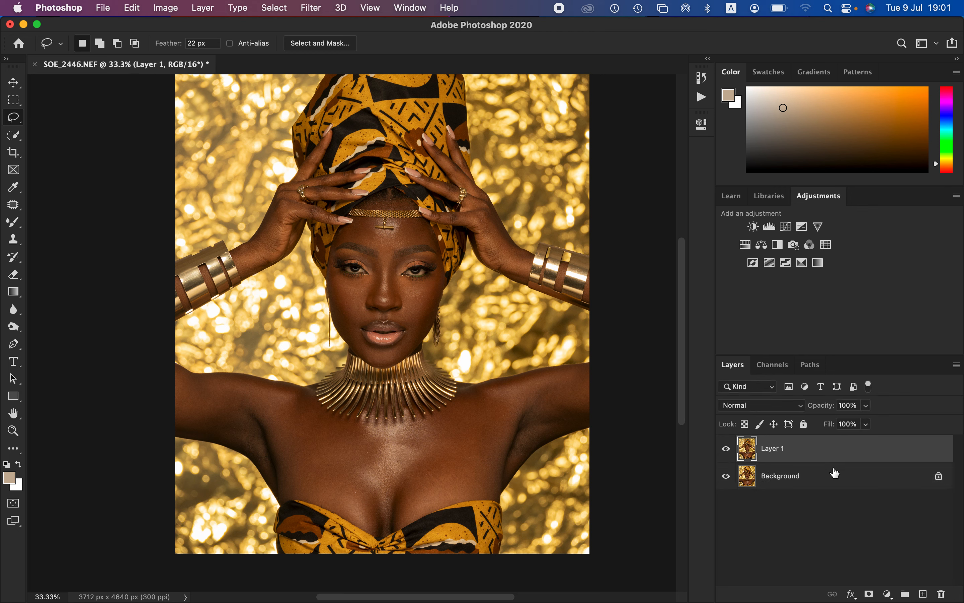
key(super+j)
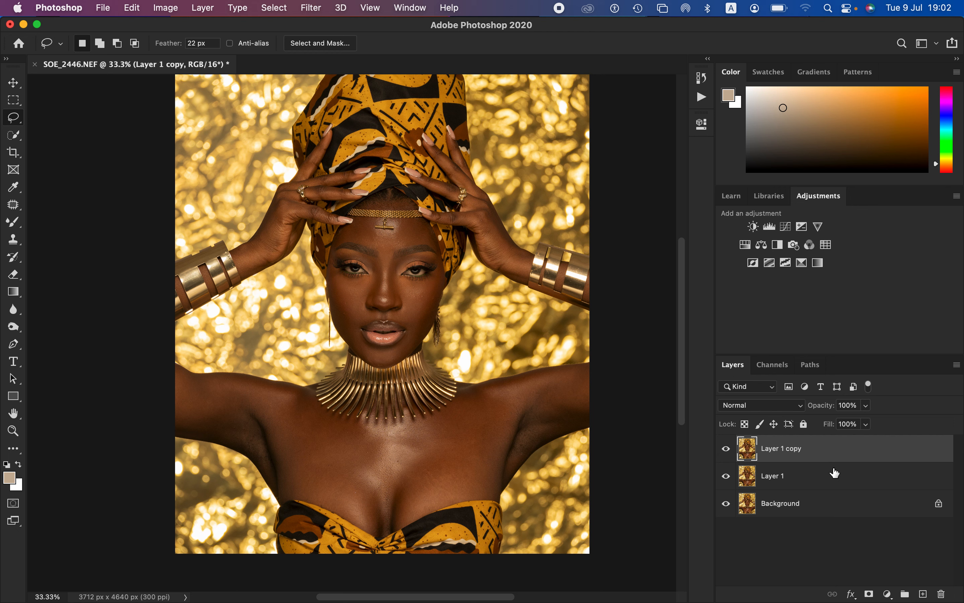
Step: Rename the lower duplicate layer LOW FREQ and the upper one HIGH FREQ, leaving the HIGH FREQ layer selected
double_click(774, 476)
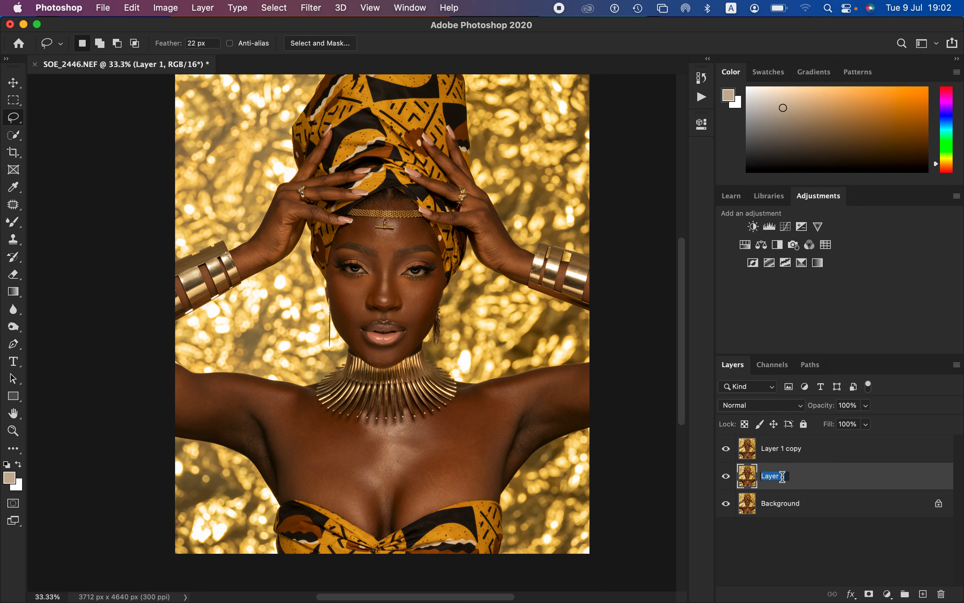
text(LOW FREQ)
key(Return)
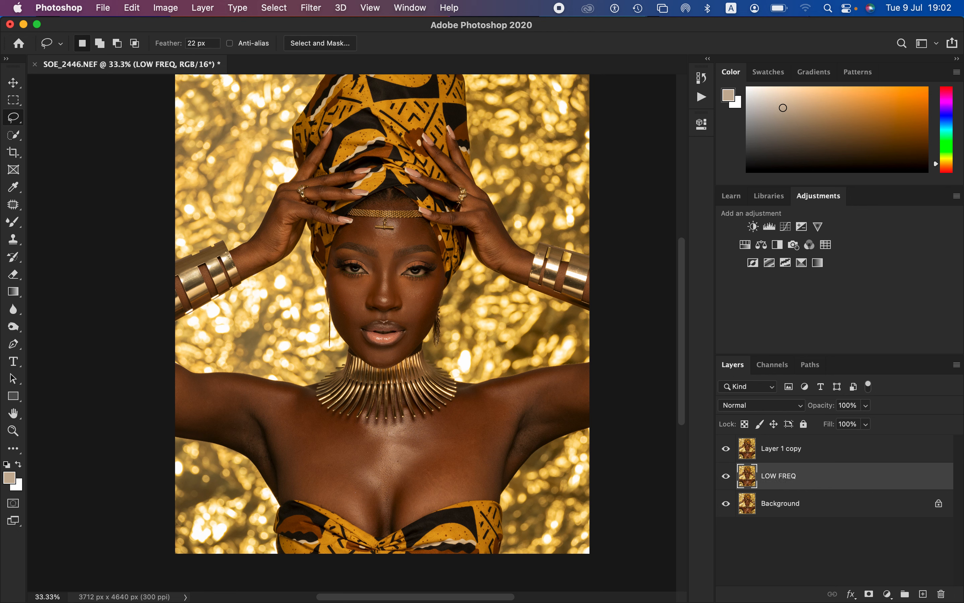
double_click(783, 450)
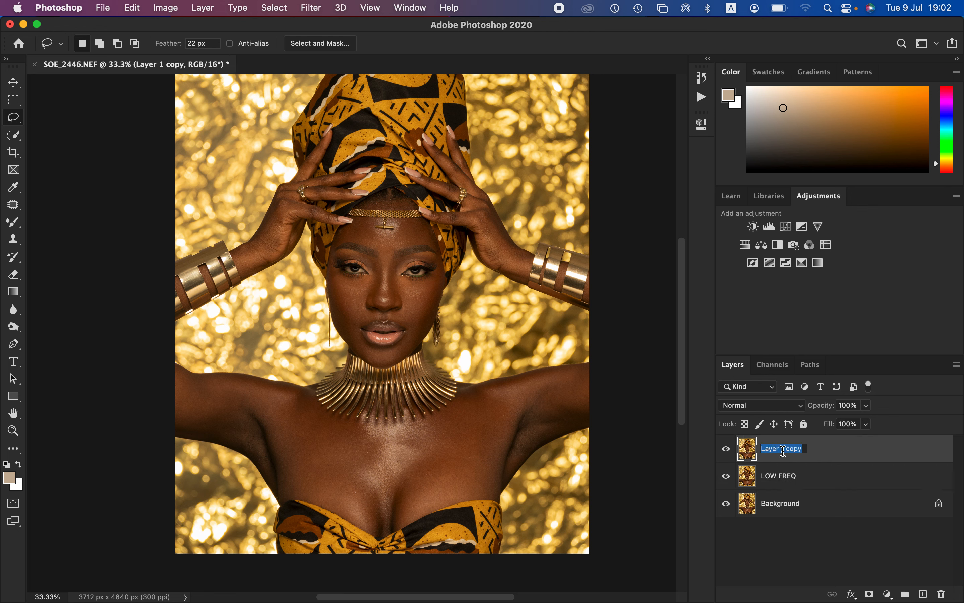
text(HIGH FREQ)
key(Return)
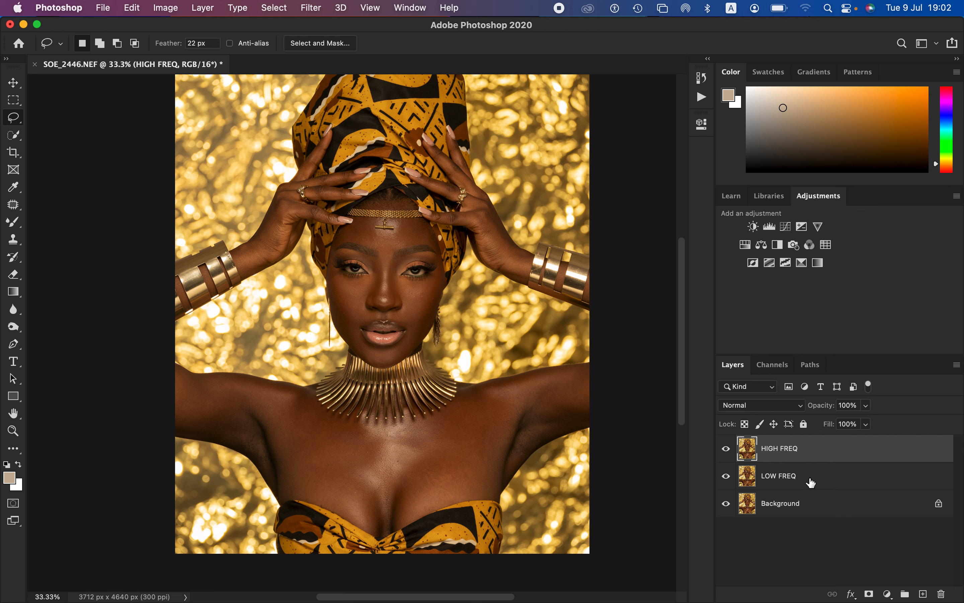
click(822, 481)
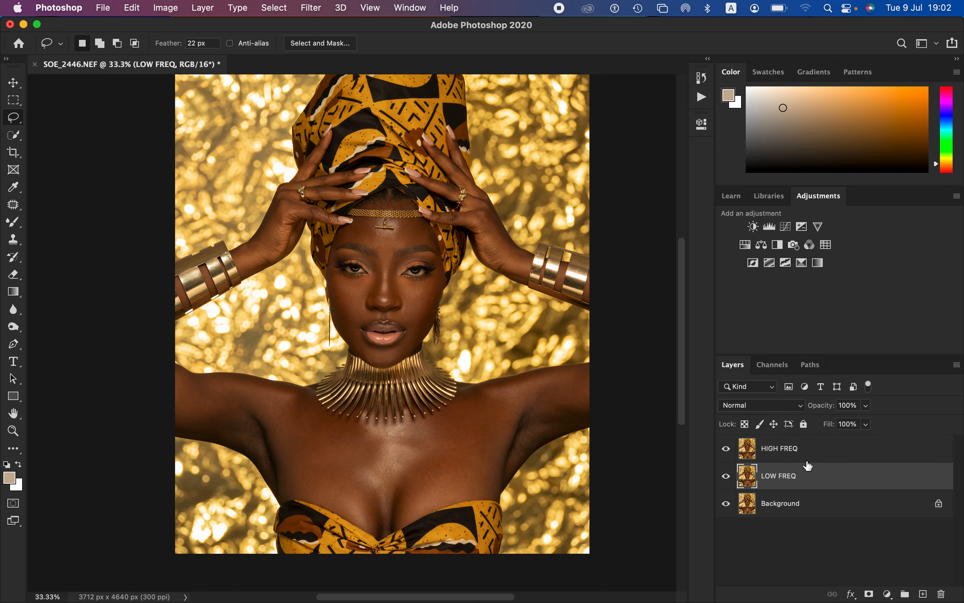
click(821, 454)
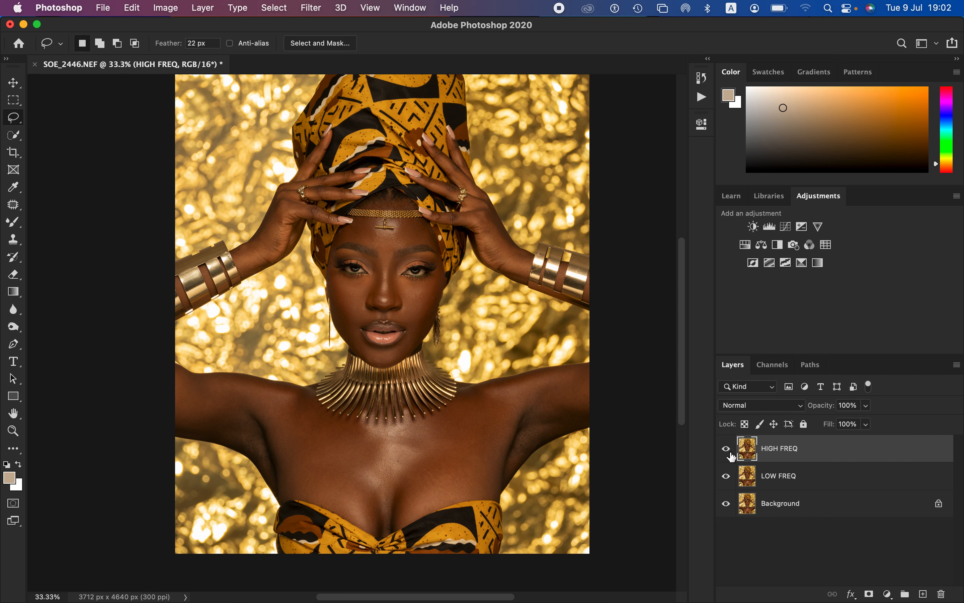
Step: Hide the HIGH FREQ layer and make LOW FREQ the active layer
click(727, 449)
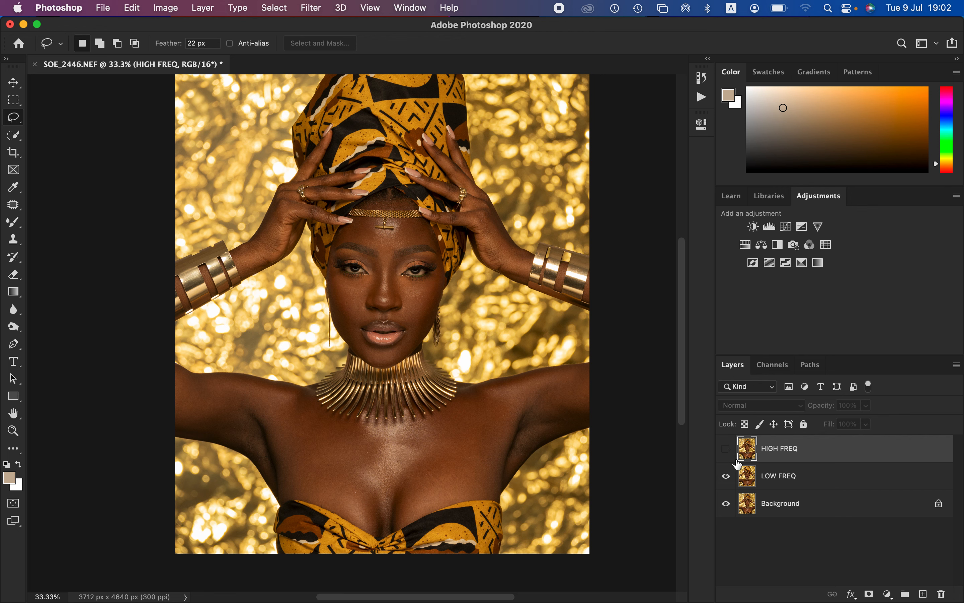
click(829, 490)
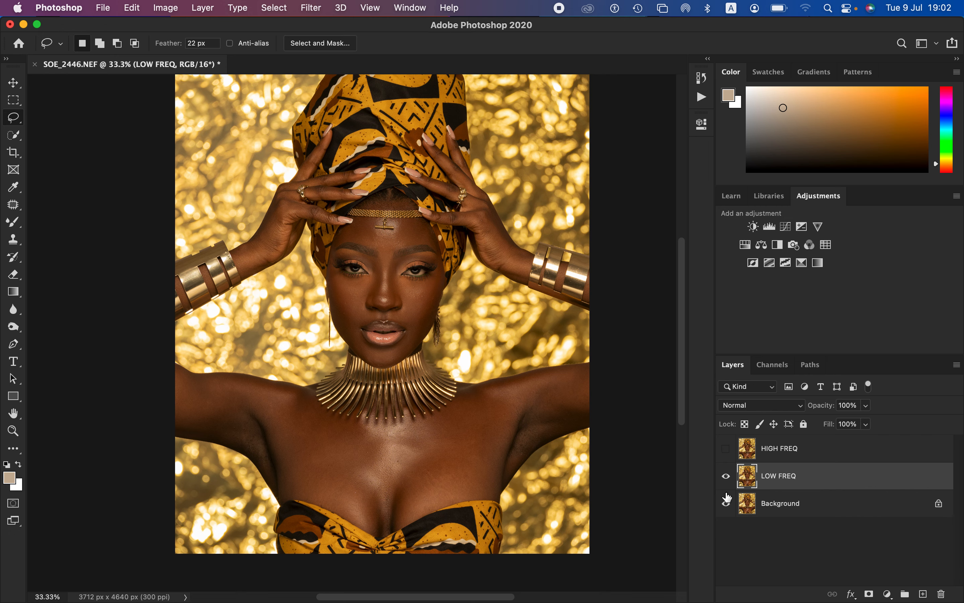
key(super+plus)
key(super+plus)
key(super+plus)
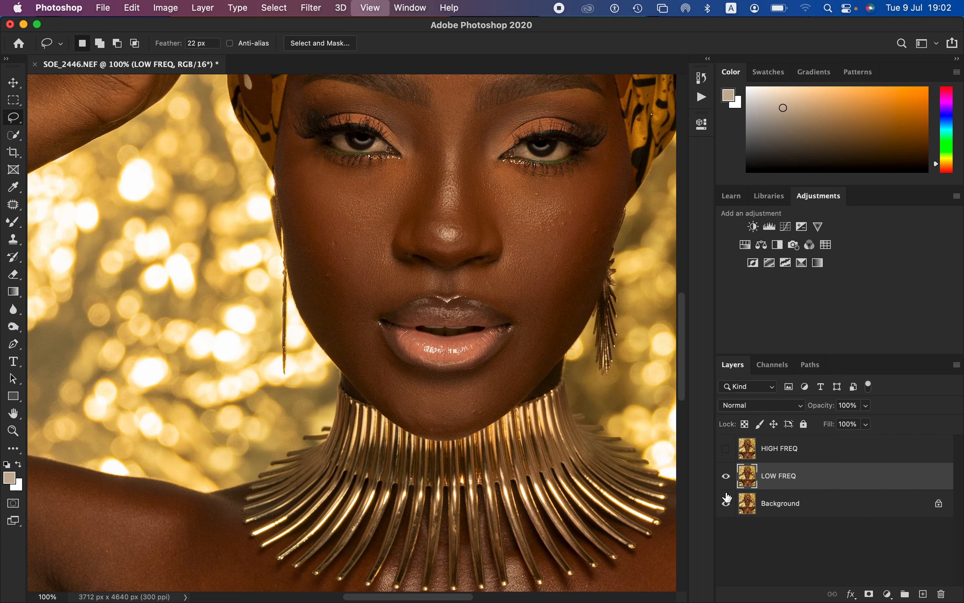
key(super+plus)
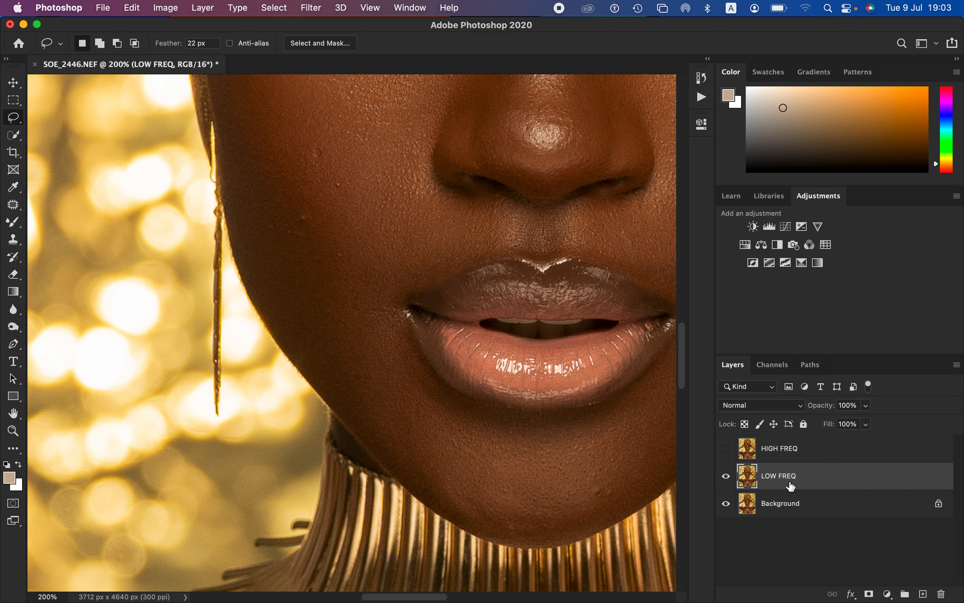
key(super+minus)
key(super+minus)
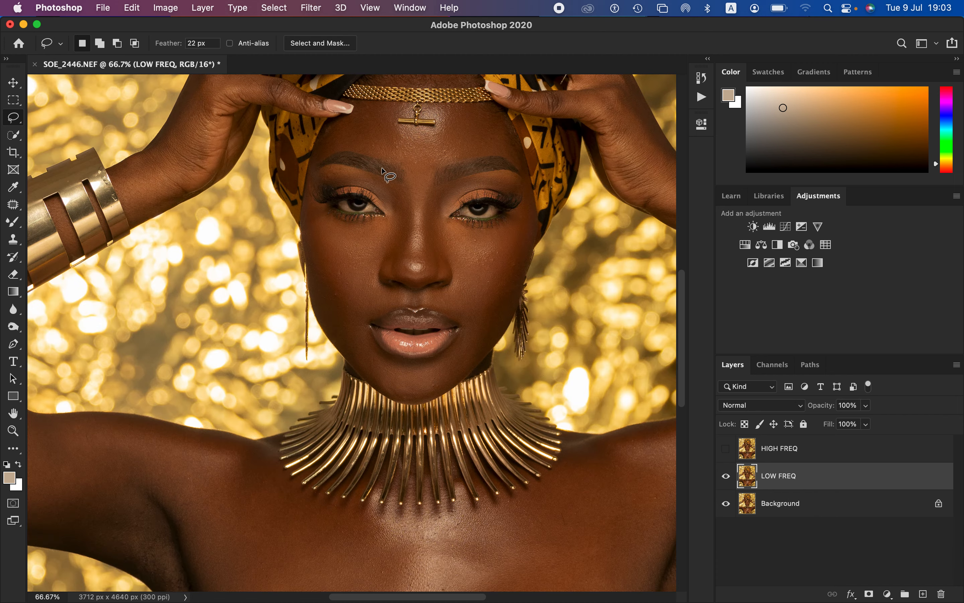
Step: Start a Gaussian Blur on the LOW FREQ layer with the radius lowered to 0.1 pixels
click(314, 7)
mouse_move(345, 160)
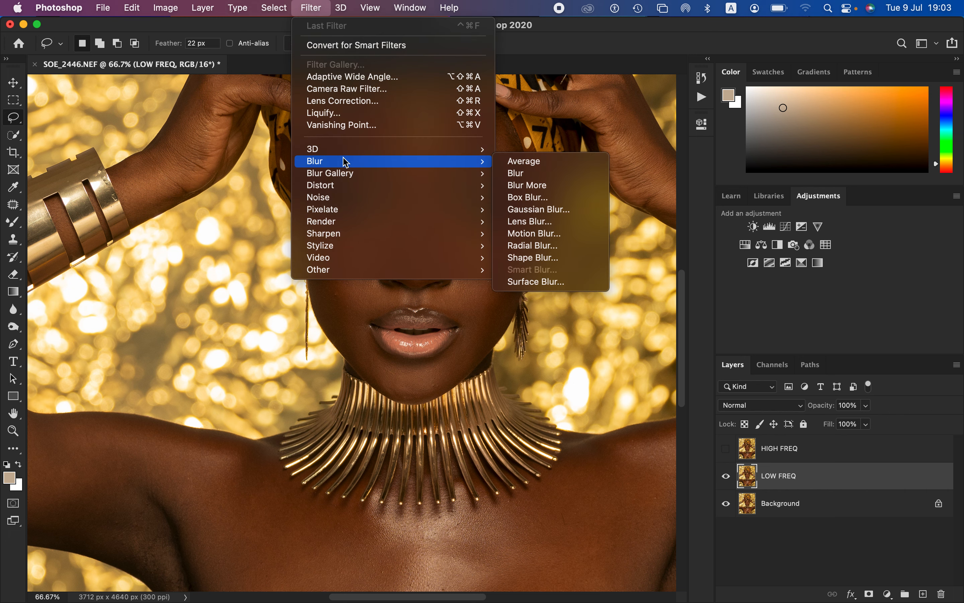
click(565, 214)
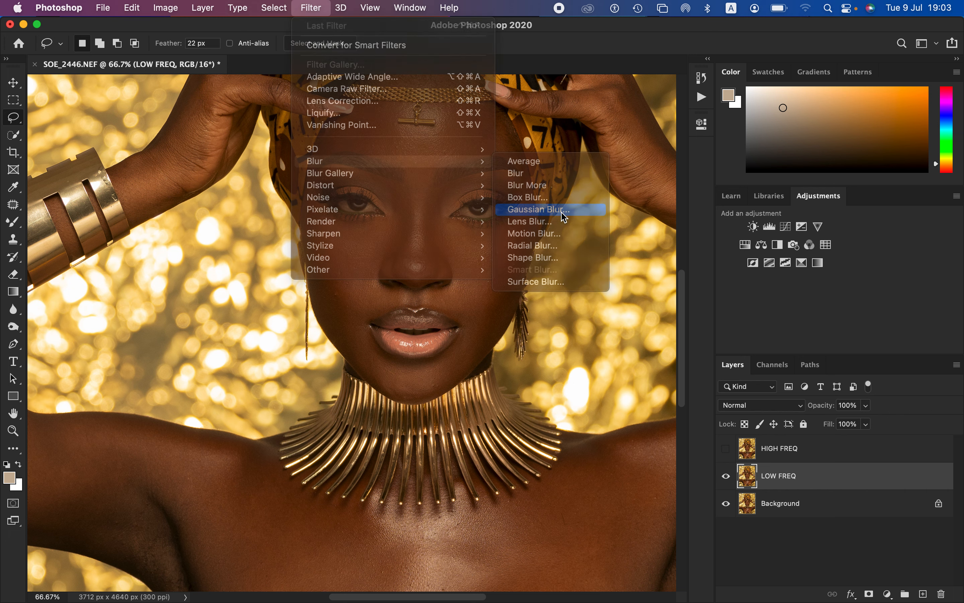
drag(611, 319, 586, 324)
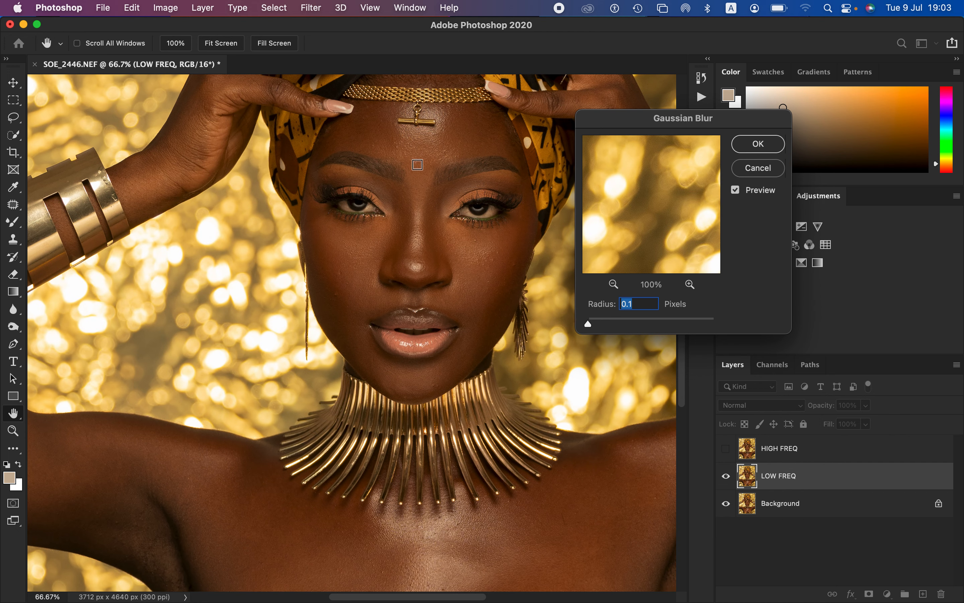
Step: Examine the skin texture on the forehead, nose, cheeks and under the eyes in the blur preview
click(426, 148)
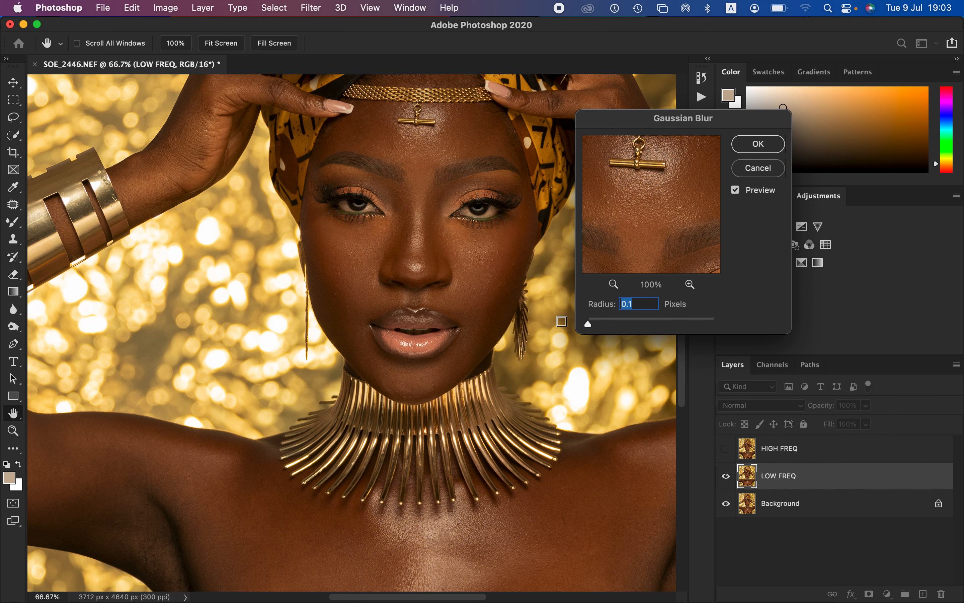
drag(645, 214, 640, 178)
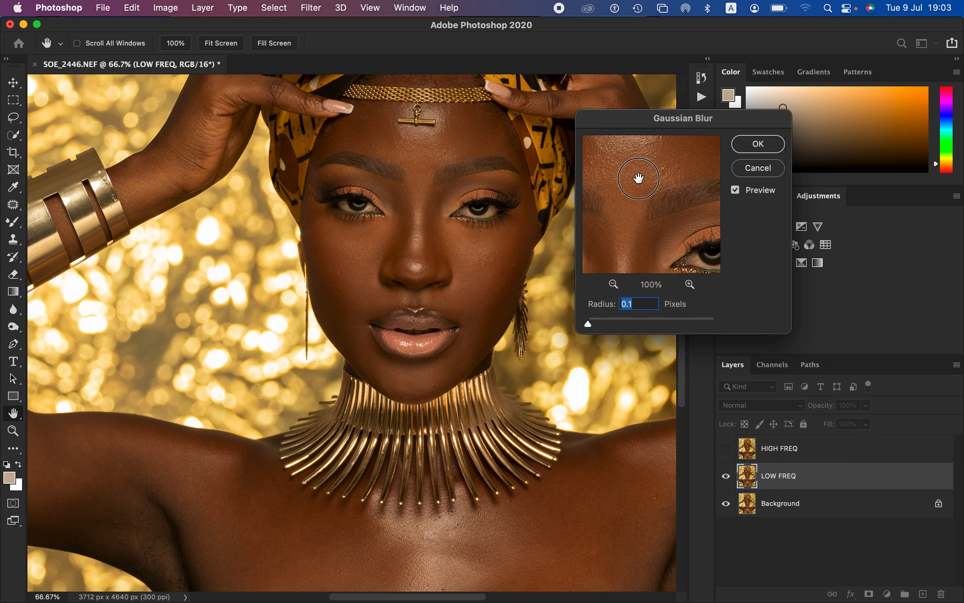
click(427, 246)
click(476, 272)
click(488, 226)
click(403, 239)
click(382, 245)
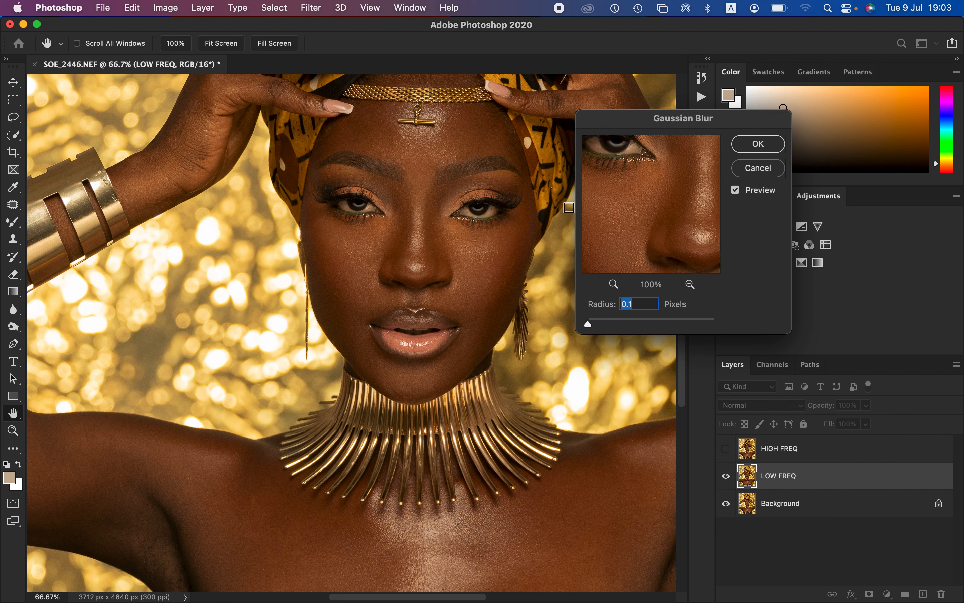
click(353, 226)
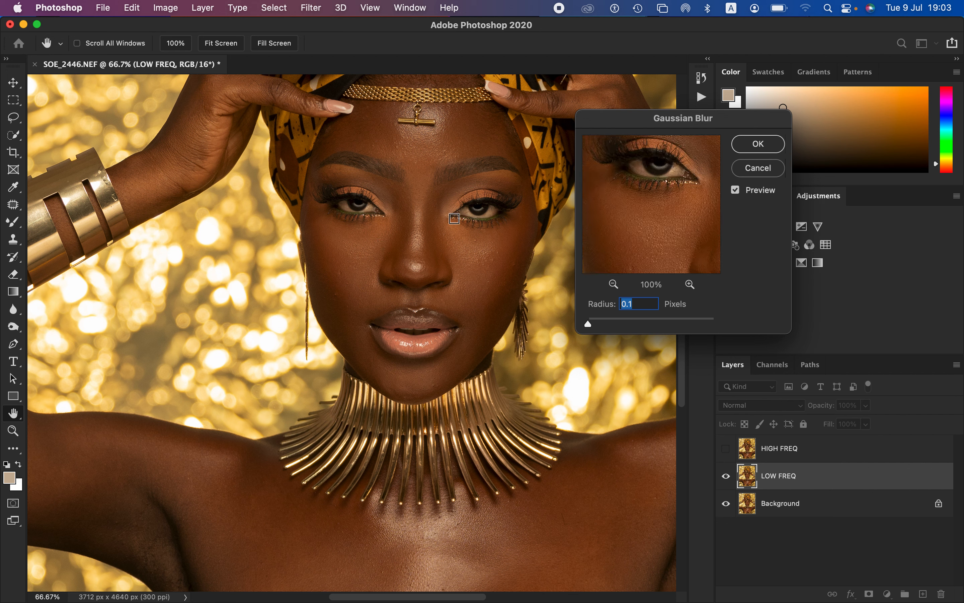
click(421, 134)
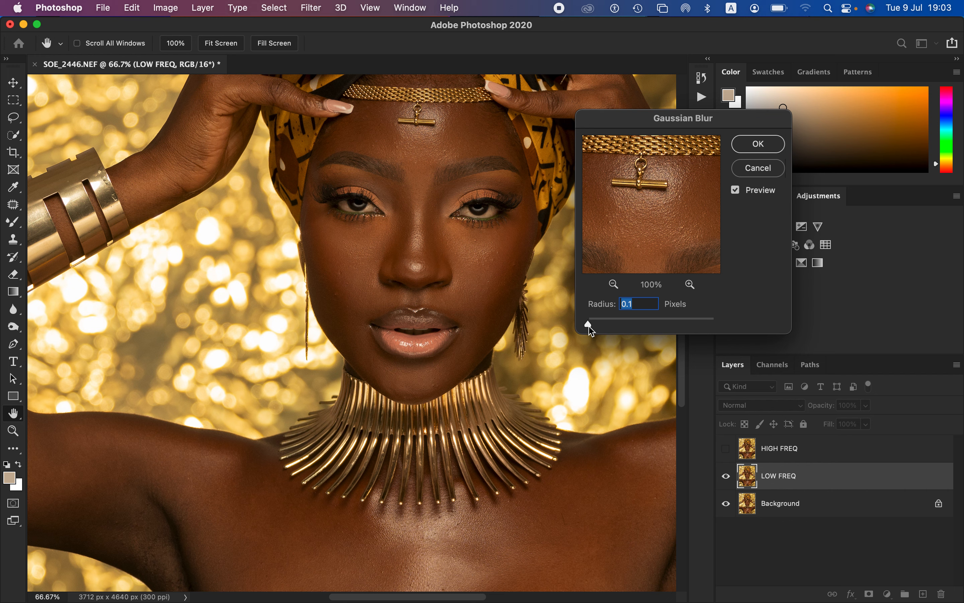
Step: Compare several blur strengths on the skin and apply the Gaussian Blur to LOW FREQ with a radius of 6.0 pixels
drag(591, 326, 608, 327)
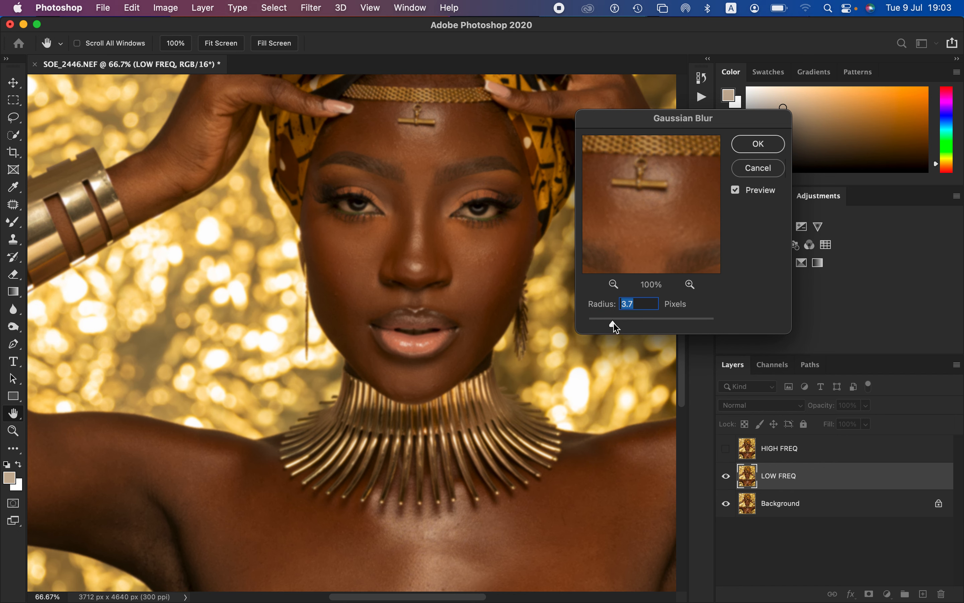
mouse_move(613, 327)
mouse_down()
mouse_move(587, 325)
mouse_move(602, 325)
mouse_up()
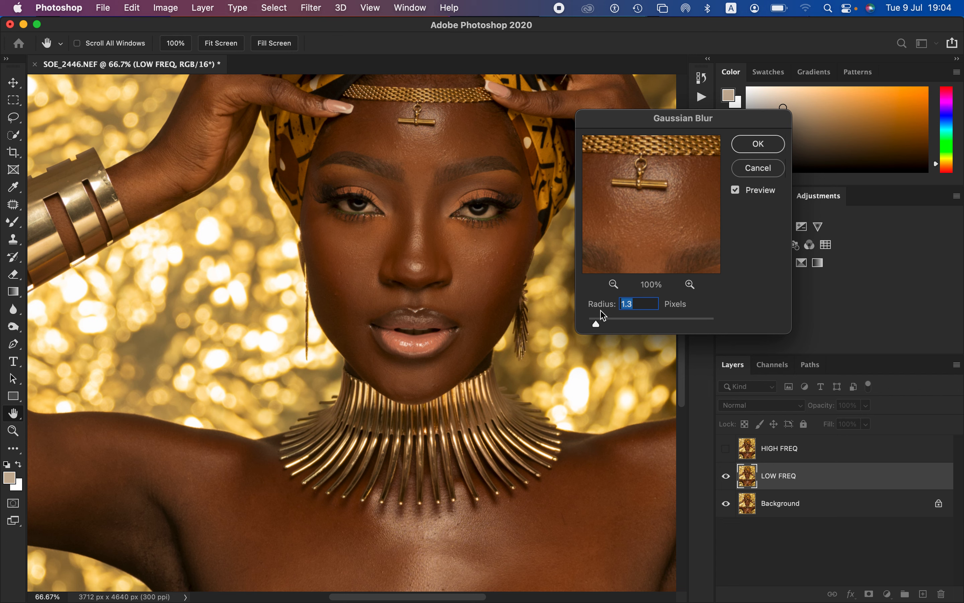
drag(597, 328, 612, 330)
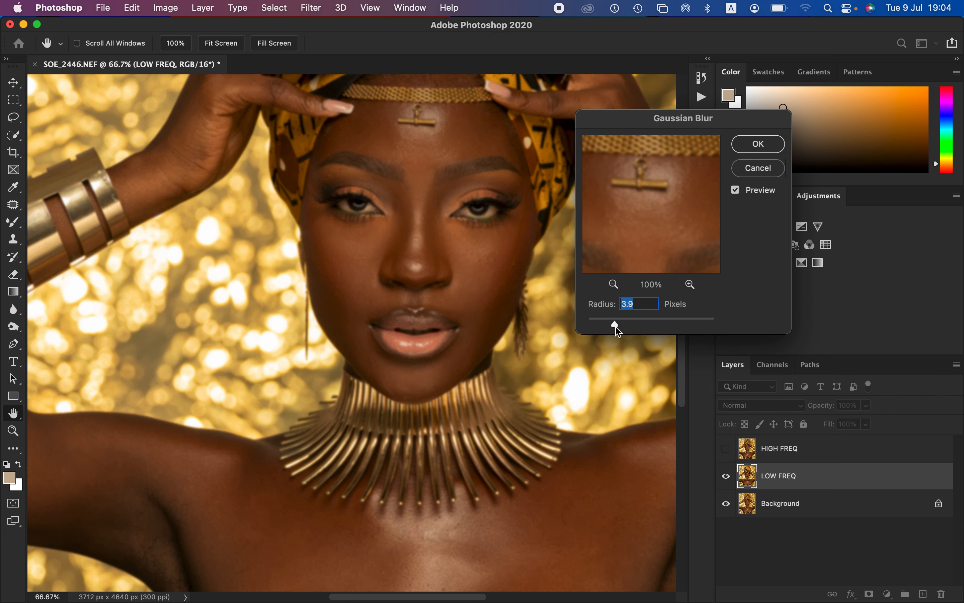
drag(617, 326, 625, 329)
drag(654, 207, 665, 182)
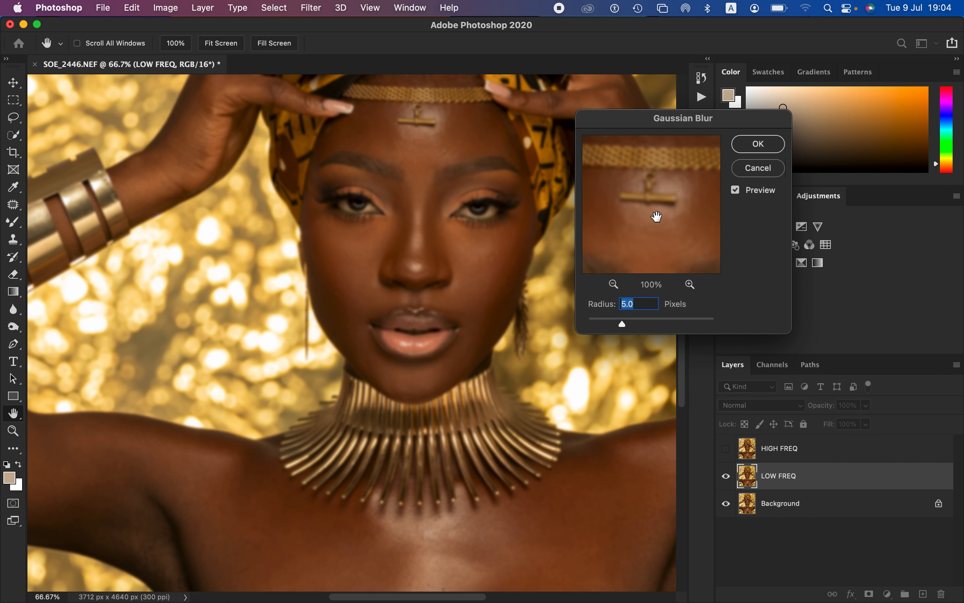
drag(654, 232, 652, 207)
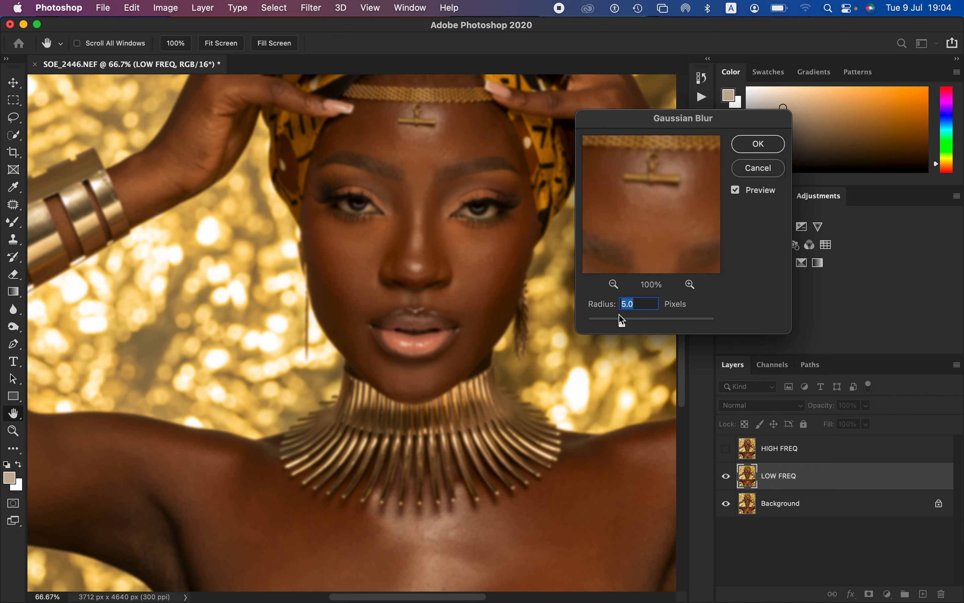
drag(625, 329, 627, 323)
drag(657, 215, 654, 235)
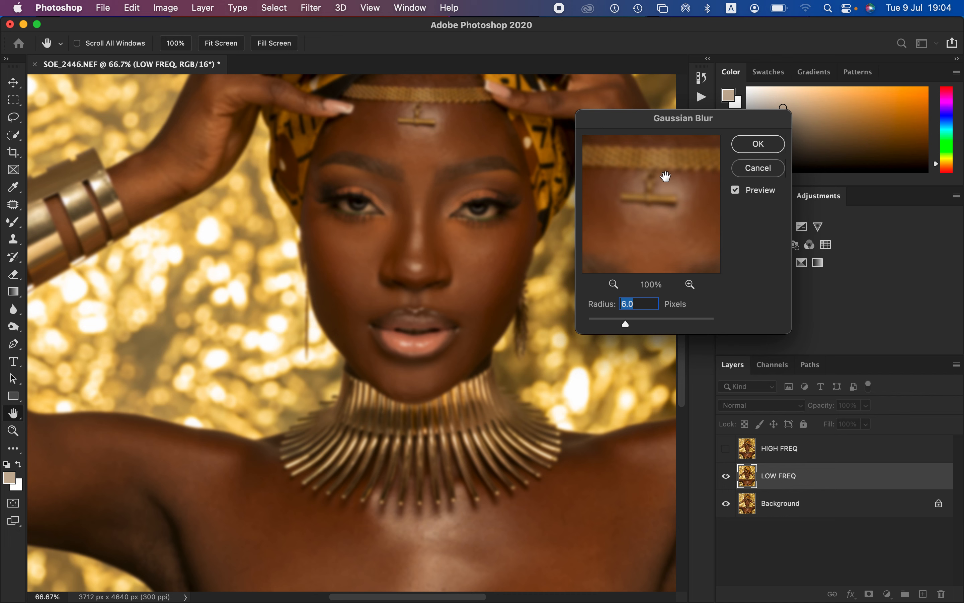
click(759, 150)
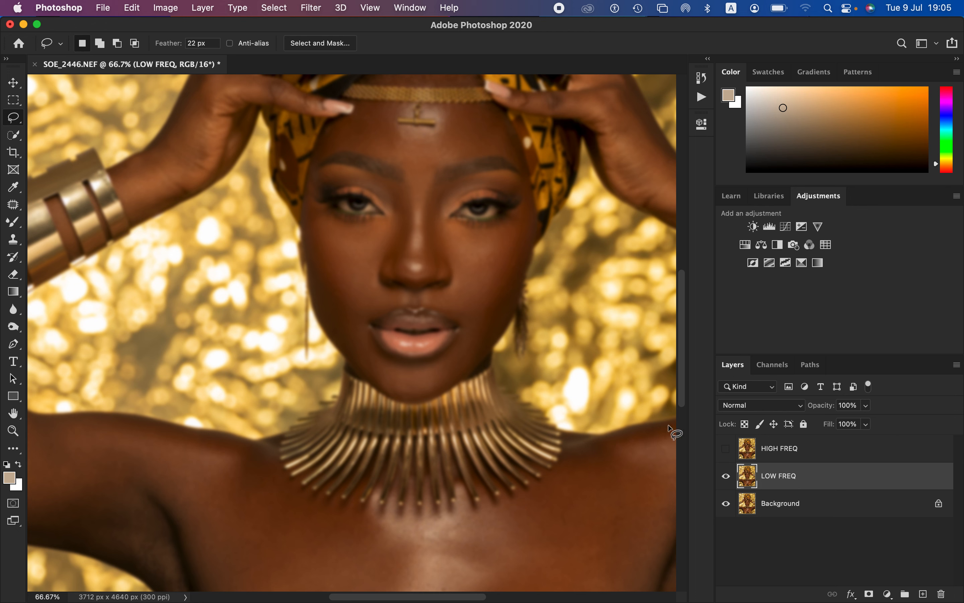
Step: Make the HIGH FREQ layer active and visible again, and open Apply Image for it
click(816, 456)
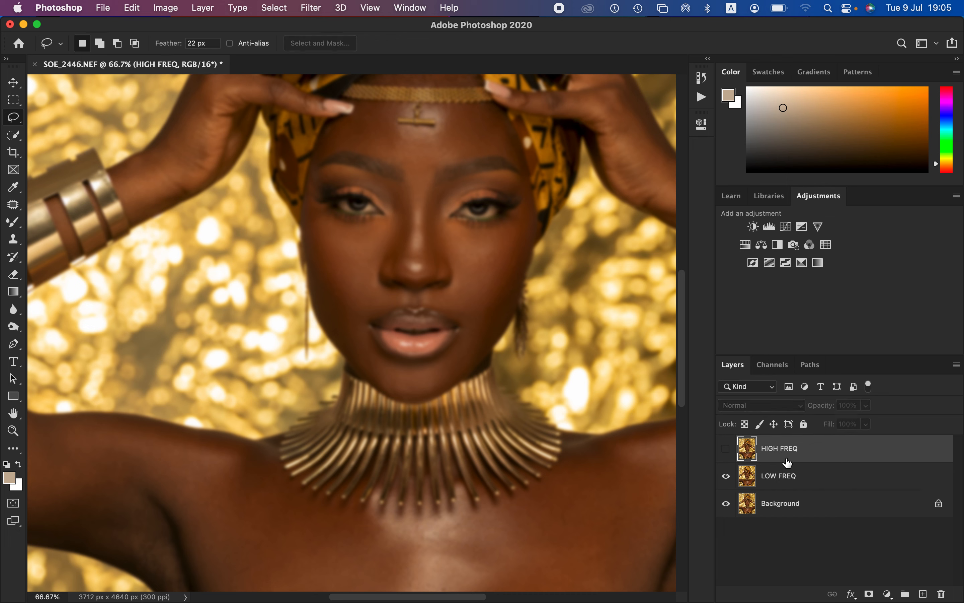
click(727, 450)
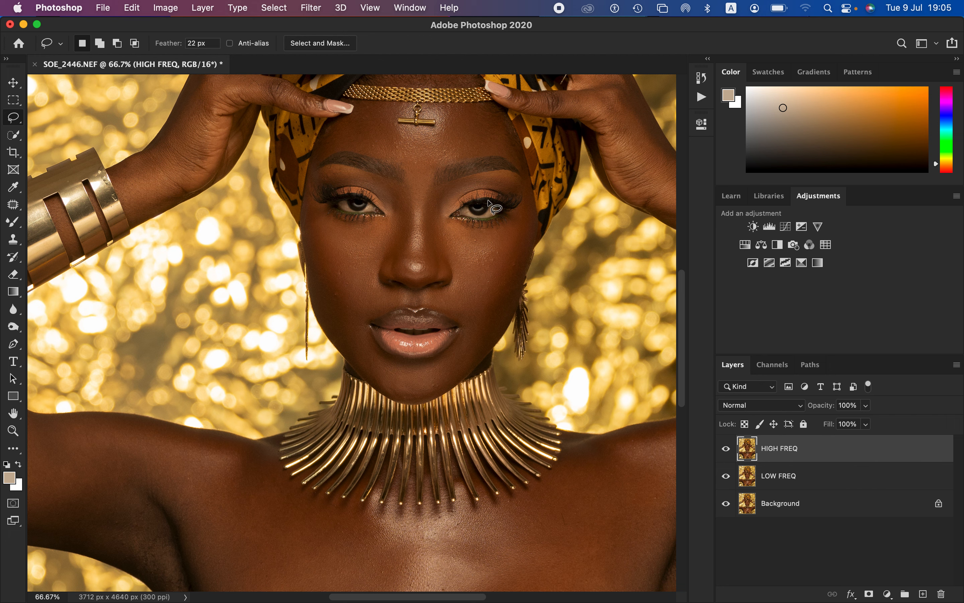
click(166, 9)
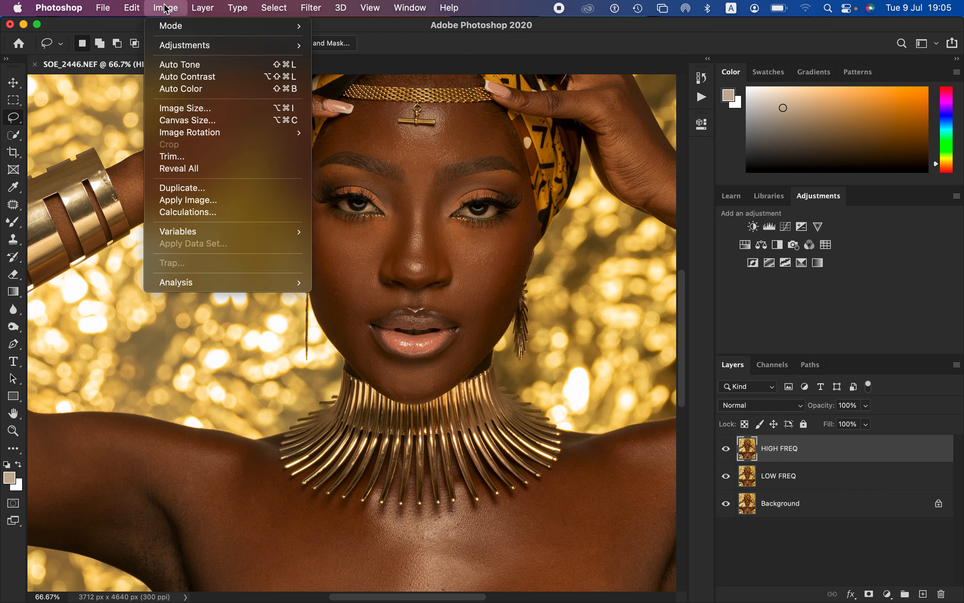
click(203, 206)
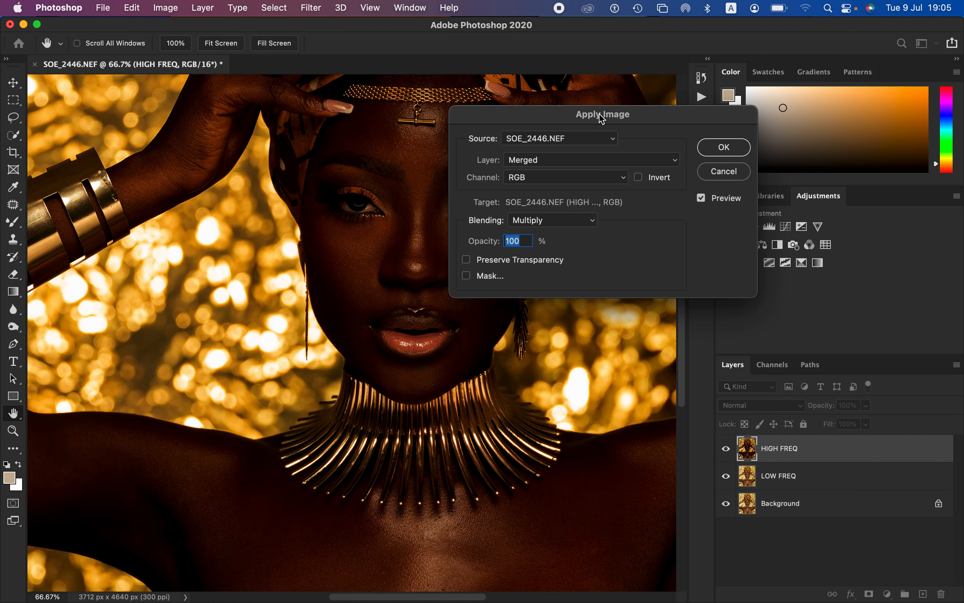
drag(602, 119, 525, 107)
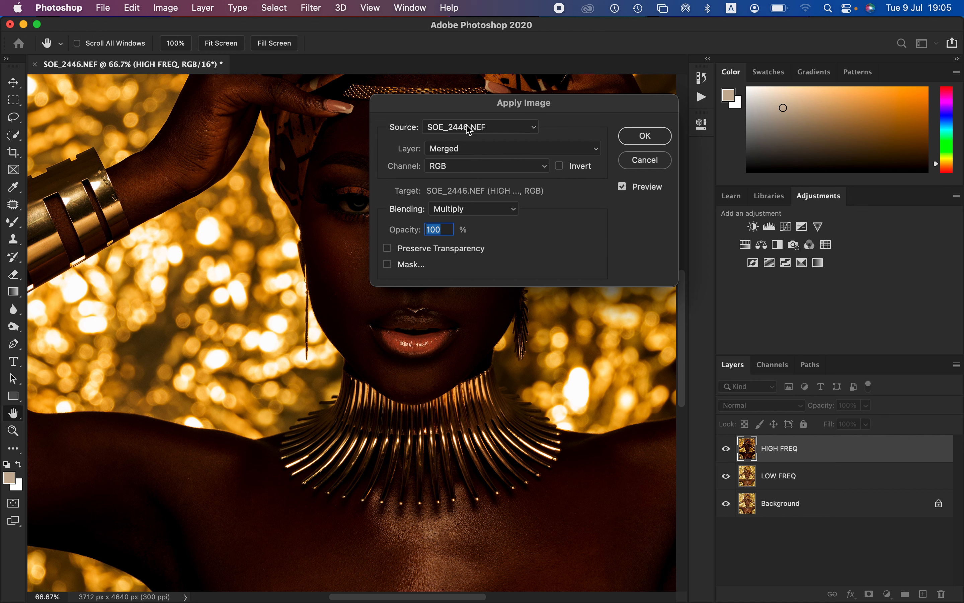
Step: Set the Apply Image source layer to LOW FREQ, keeping the RGB channel
click(468, 153)
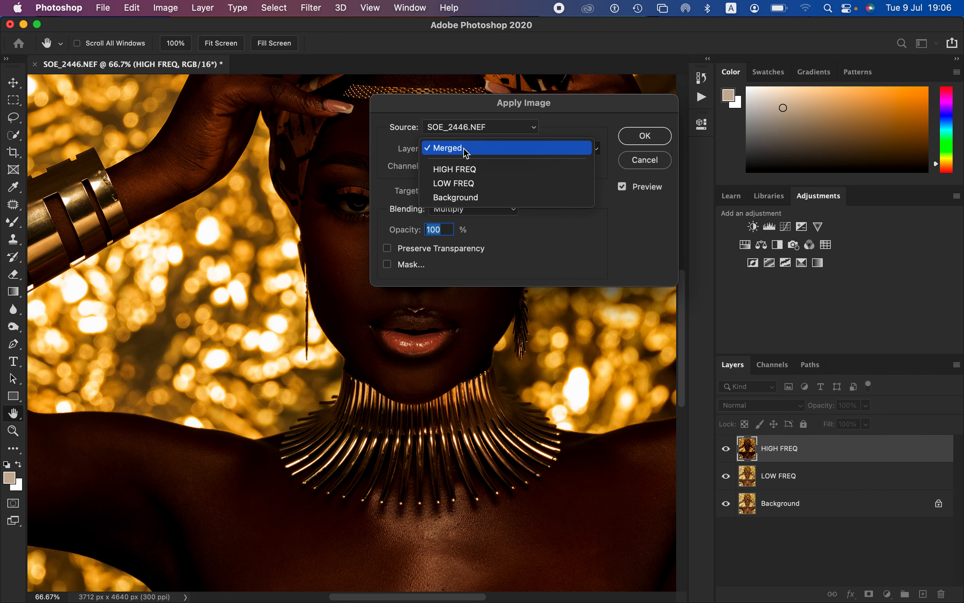
click(459, 183)
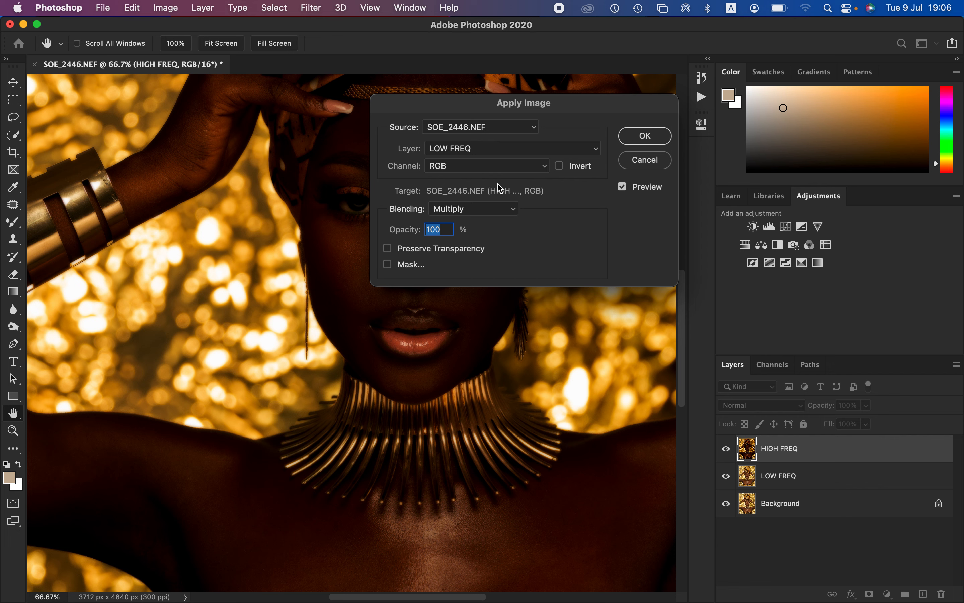
click(467, 168)
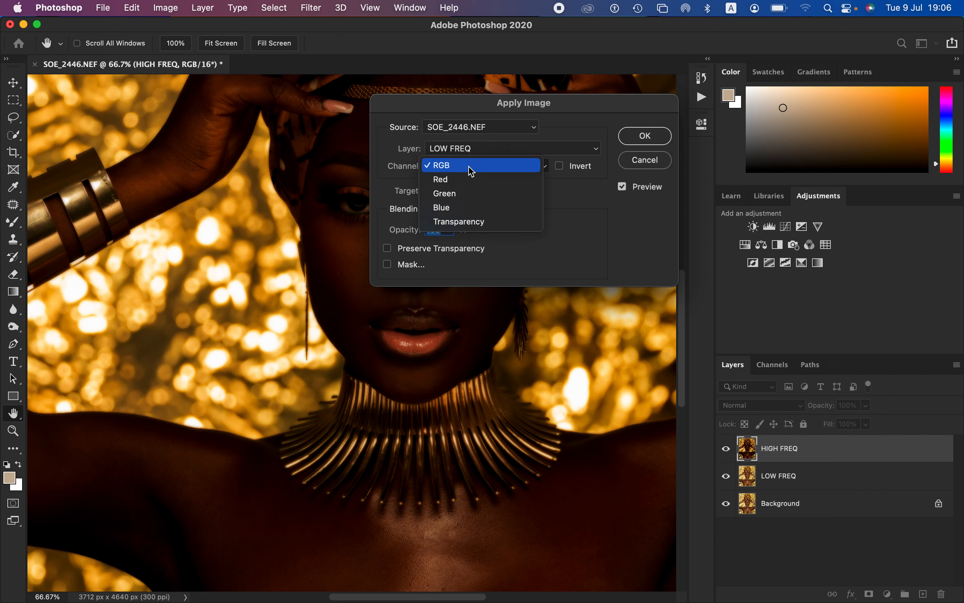
click(468, 167)
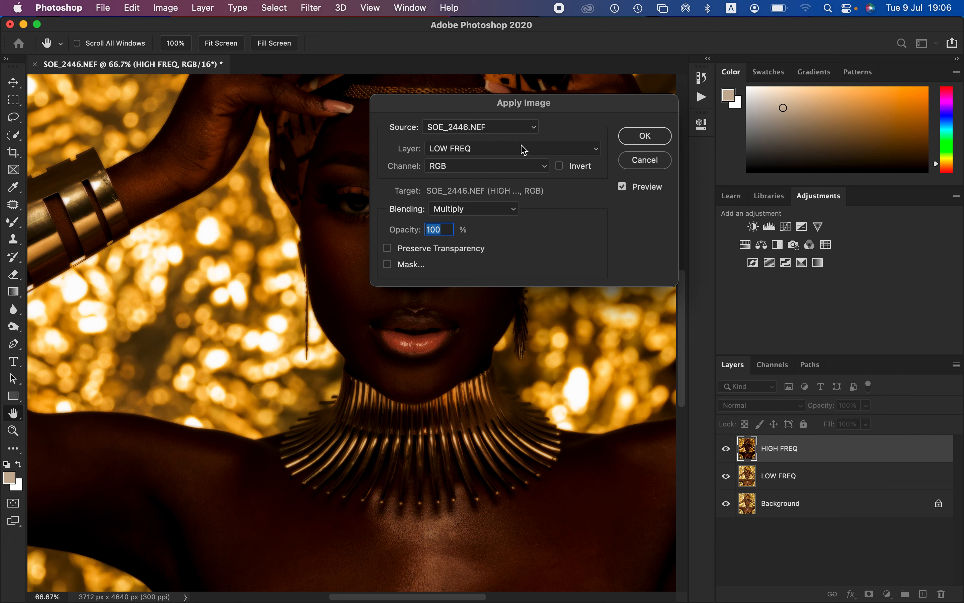
drag(523, 107, 513, 102)
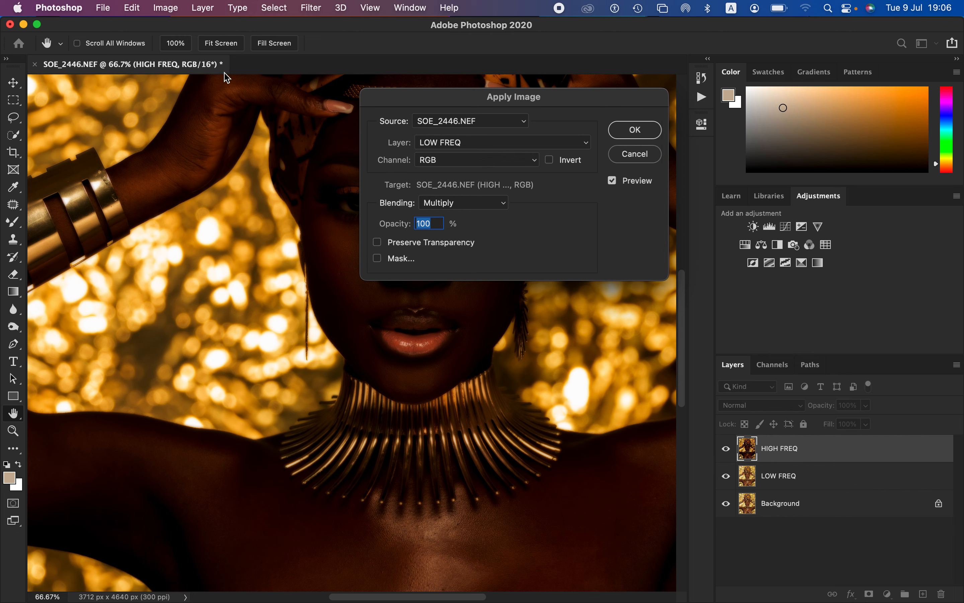
Step: Try the Add blending with the LOW FREQ source inverted in Apply Image
click(477, 206)
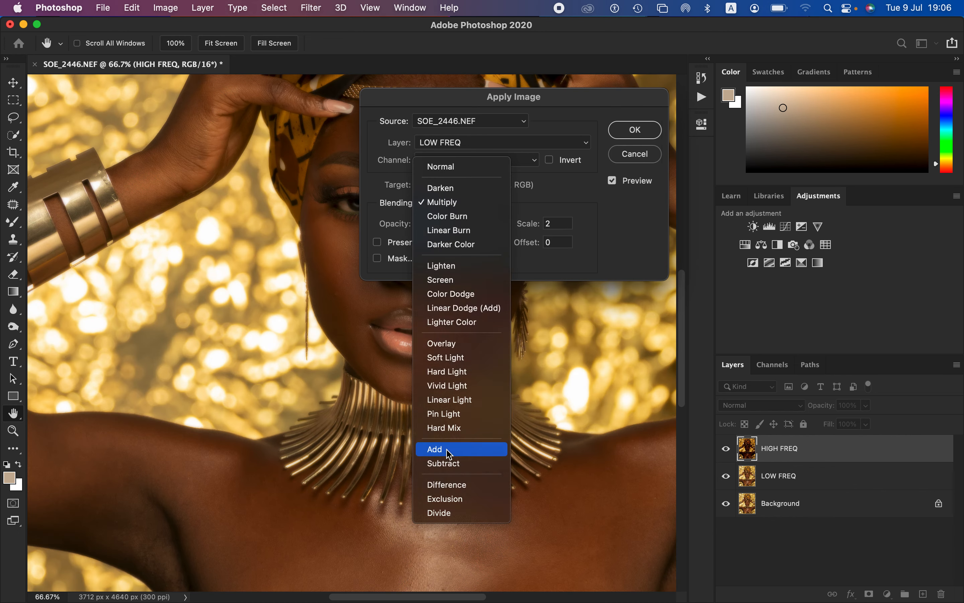
click(449, 450)
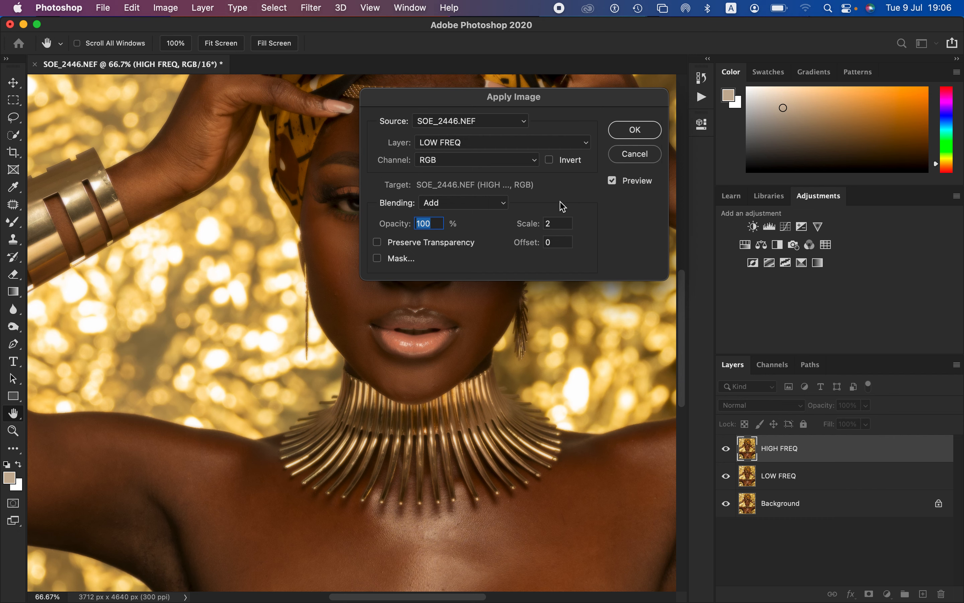
click(551, 161)
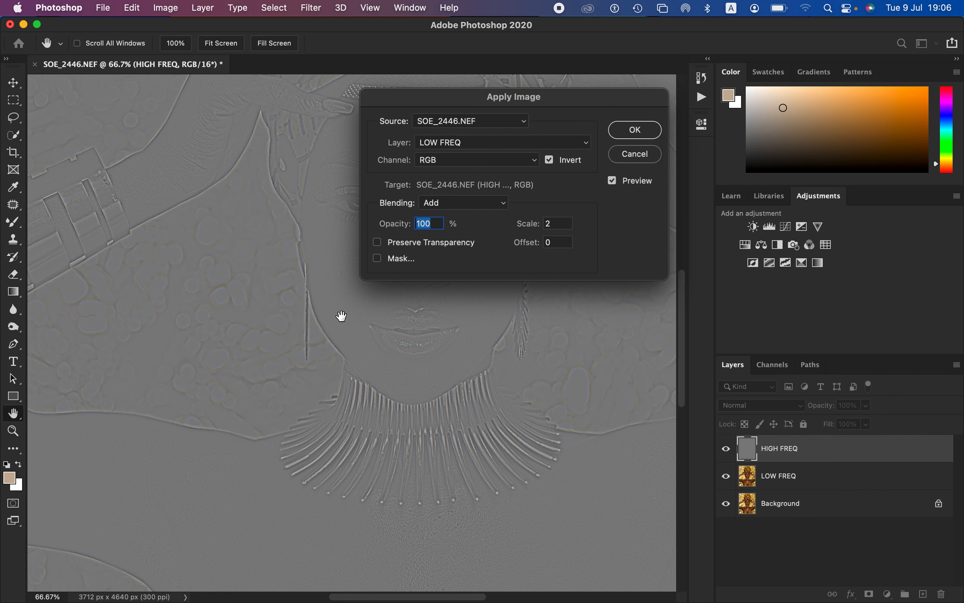
drag(341, 317, 304, 373)
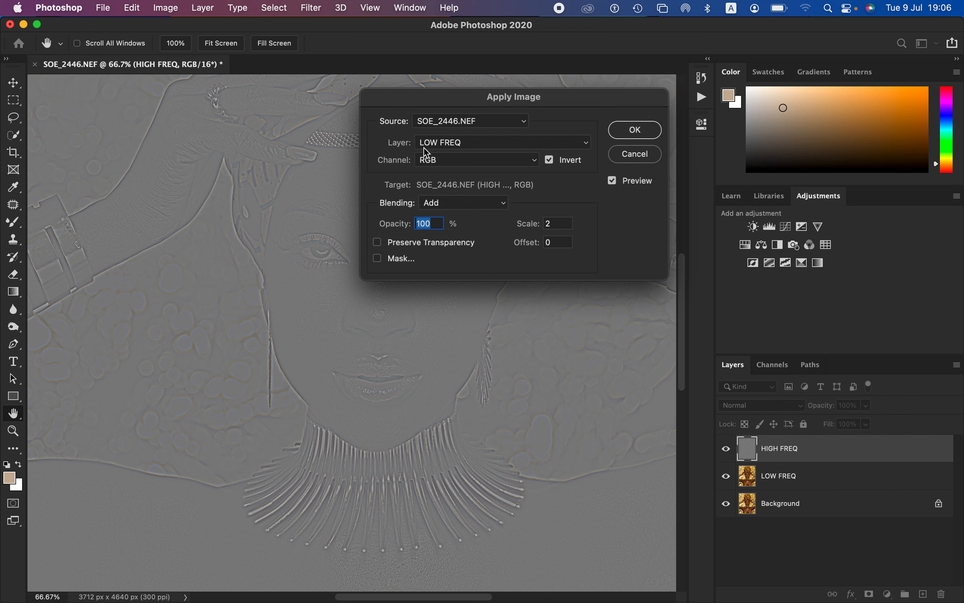
Step: Try the Subtract blending in Apply Image with the LOW FREQ source not inverted, at scale 2 and offset 128
click(551, 162)
click(455, 205)
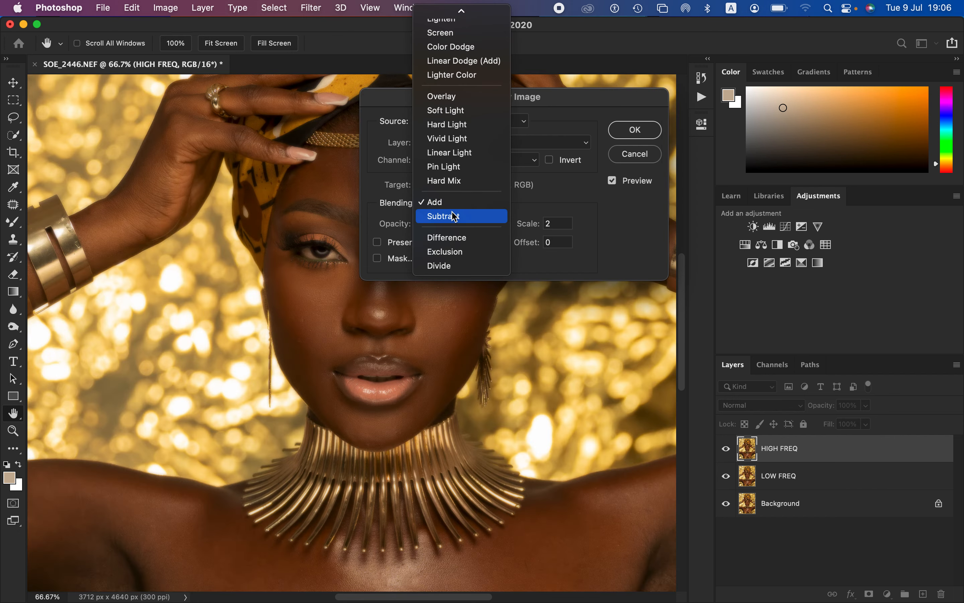
click(457, 217)
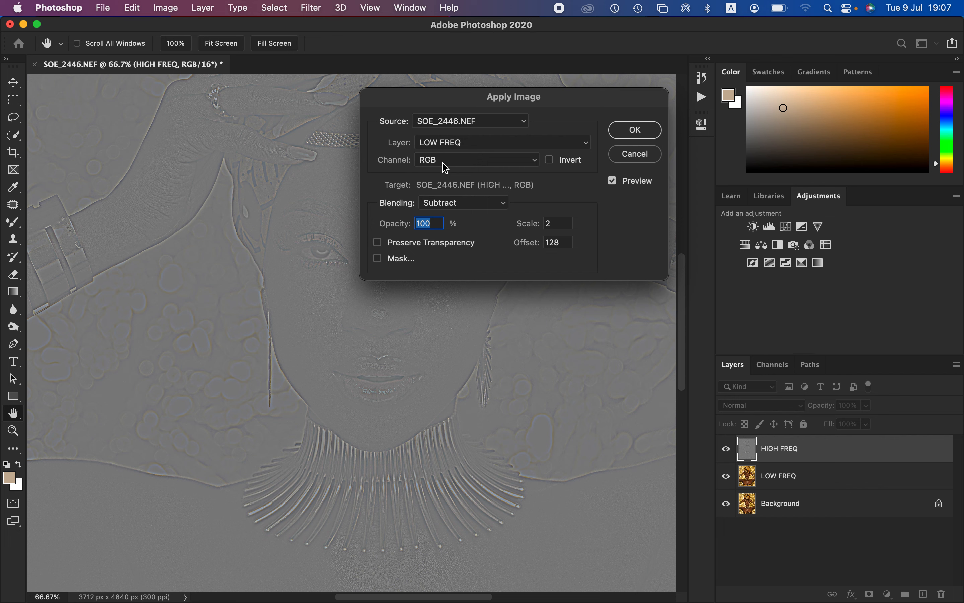
Step: Apply LOW FREQ to the HIGH FREQ layer using inverted Add blending at 100% opacity, scale 2 and offset 0
click(474, 211)
click(464, 189)
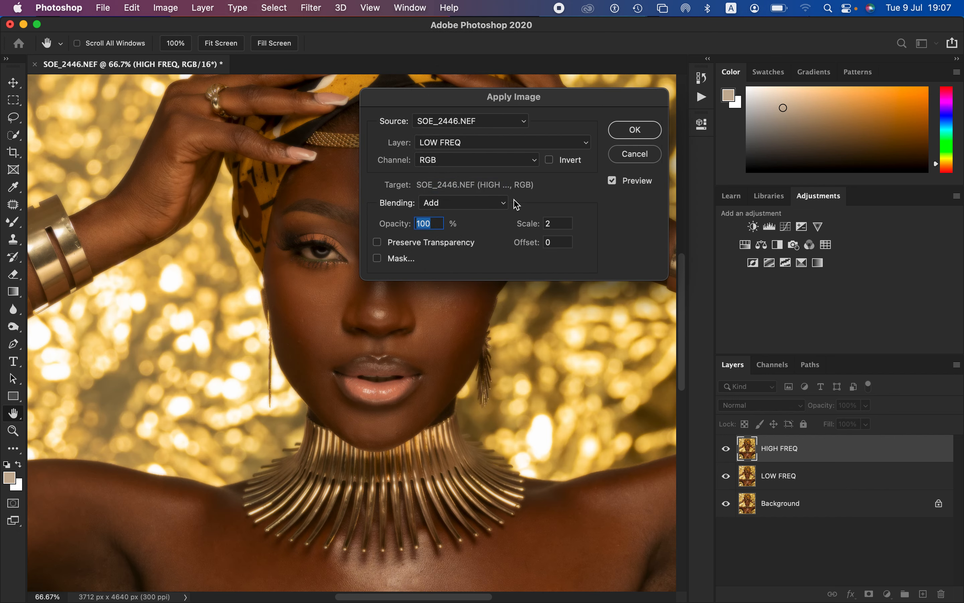
click(550, 160)
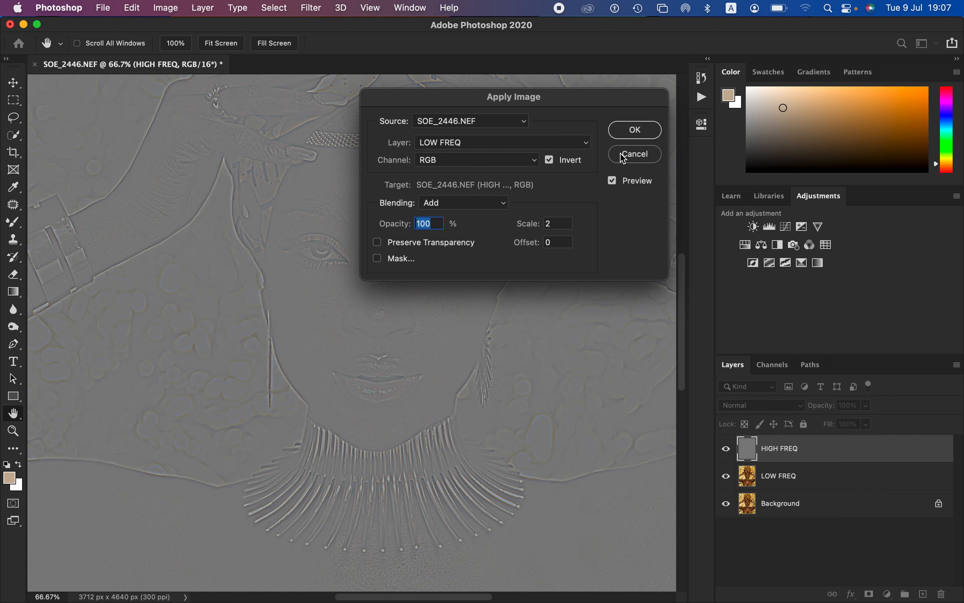
click(638, 130)
Step: Set the blend mode of the HIGH FREQ layer to Linear Light
key(l)
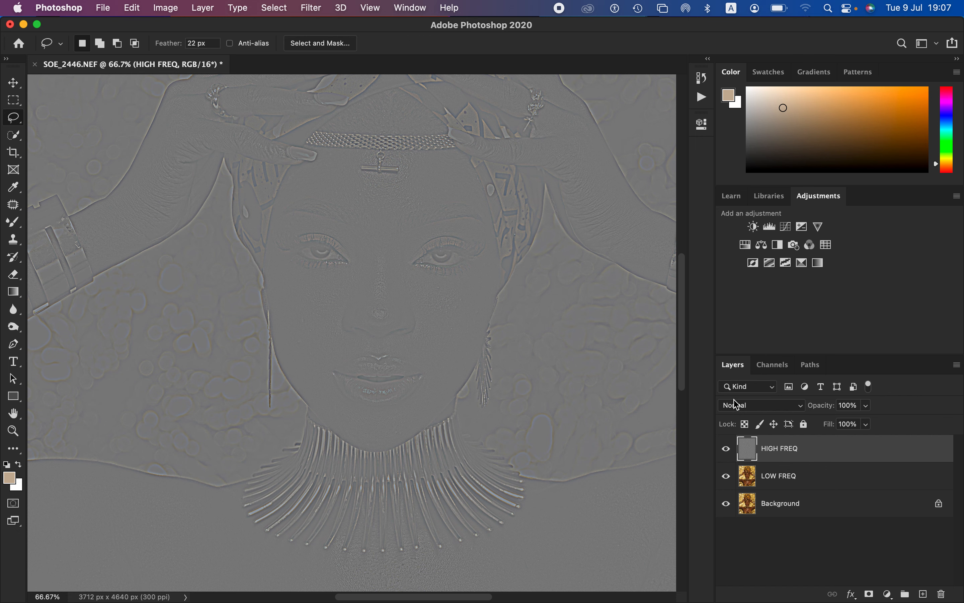
click(750, 412)
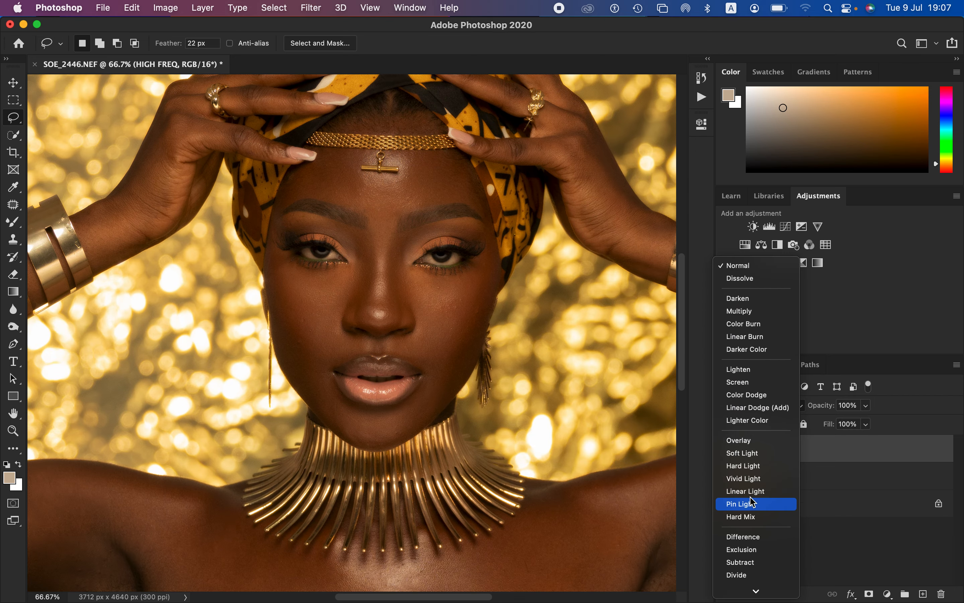
click(749, 491)
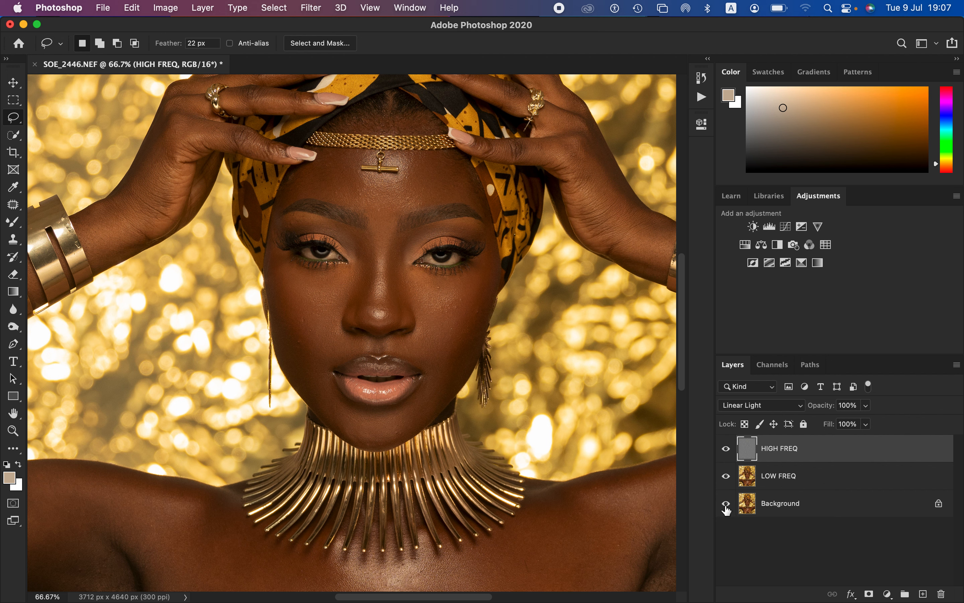
Step: Check what HIGH FREQ and LOW FREQ each contribute by hiding and reshowing the layers, with Background temporarily hidden
click(812, 480)
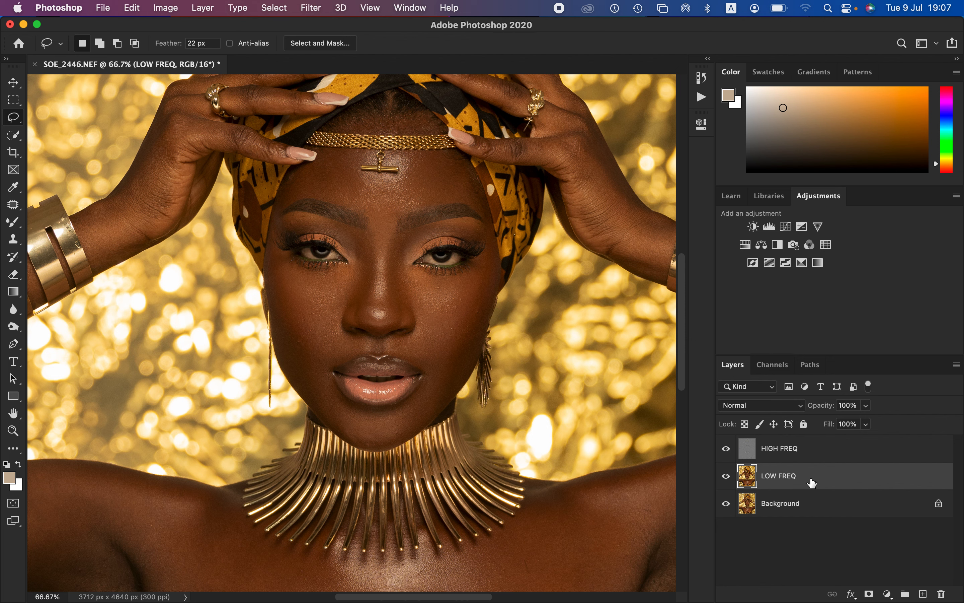
click(726, 505)
click(726, 478)
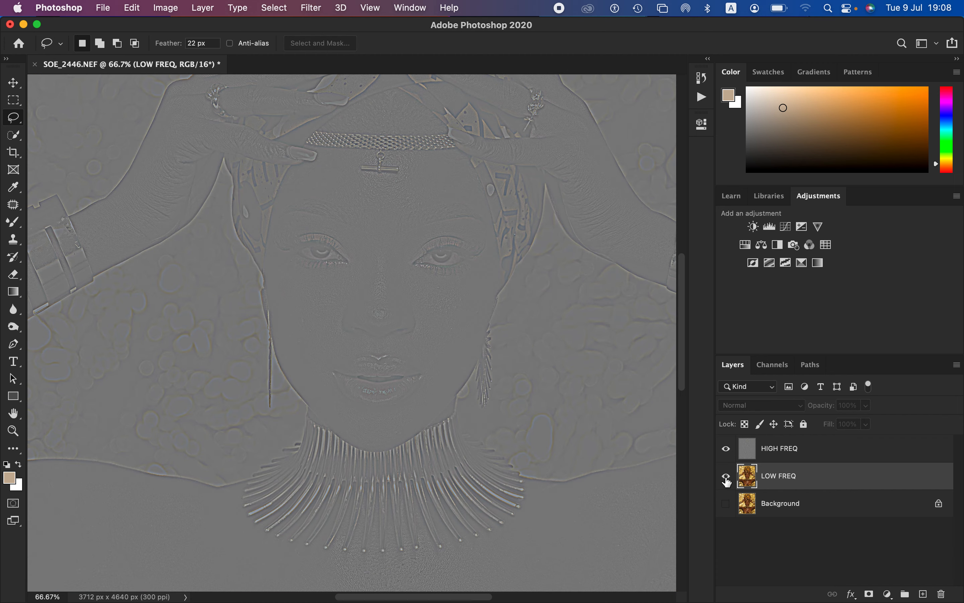
click(726, 478)
click(726, 454)
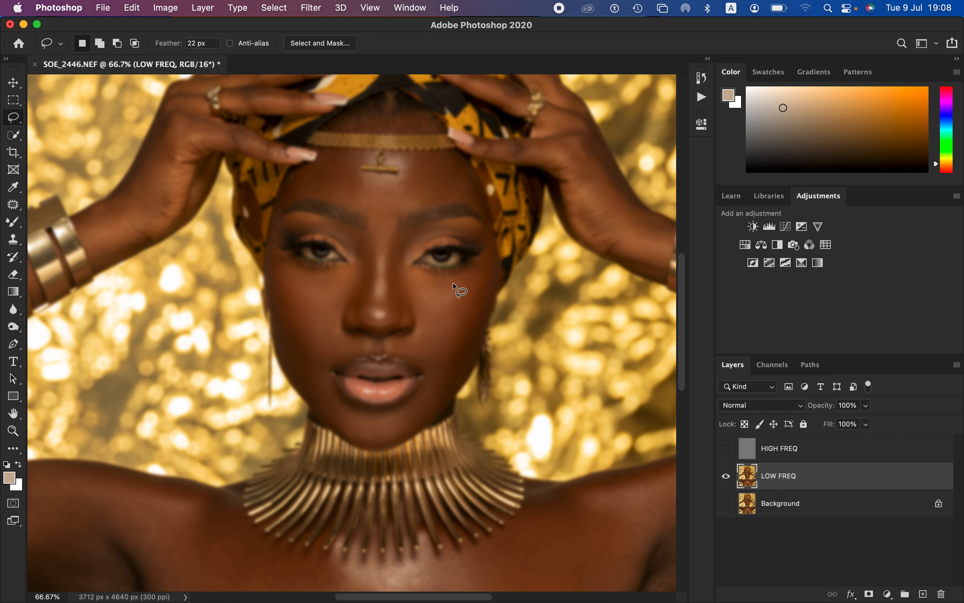
click(727, 449)
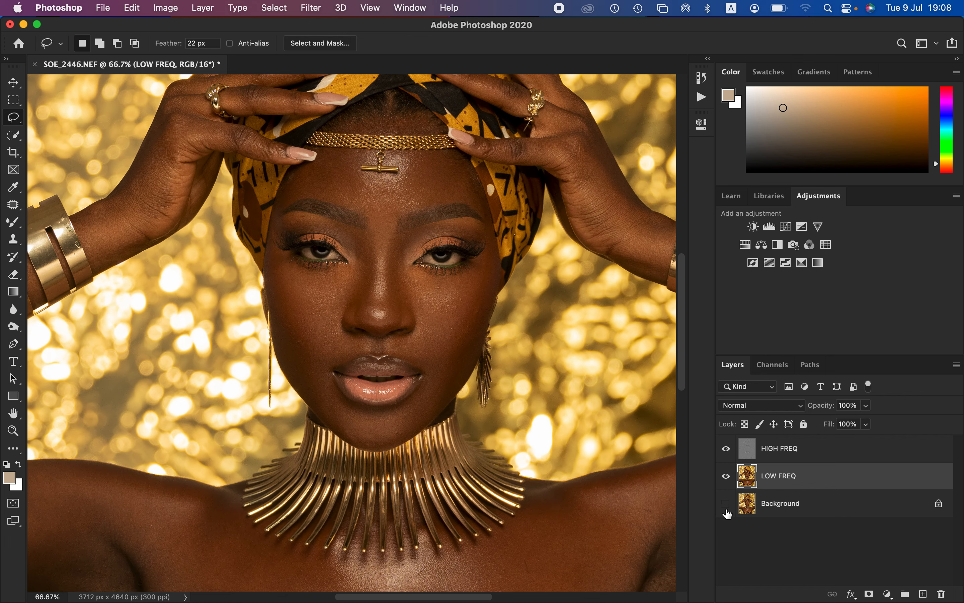
click(726, 507)
Step: Group the HIGH FREQ and LOW FREQ layers and name the group freq sep
shift+click(815, 454)
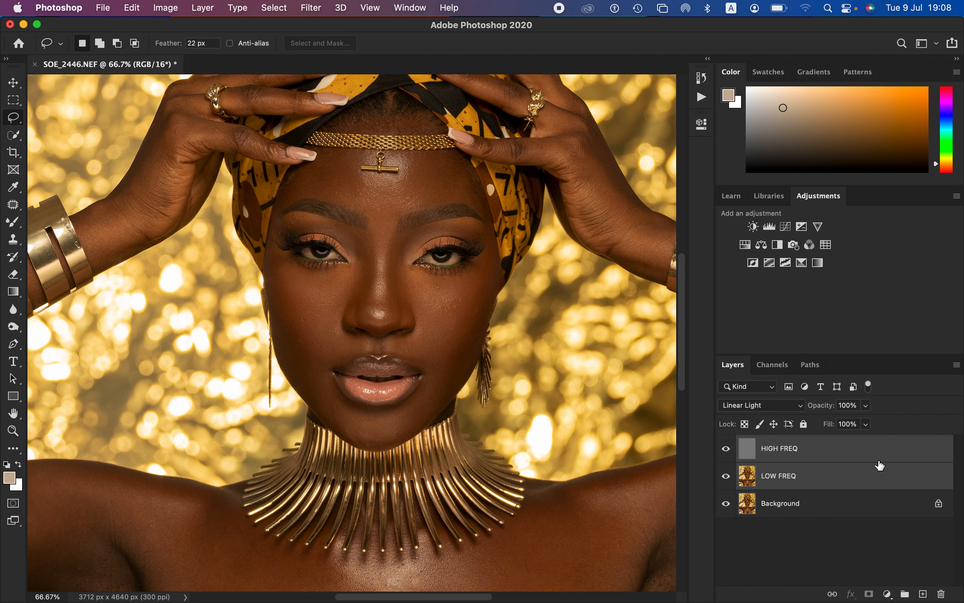
drag(881, 465, 905, 594)
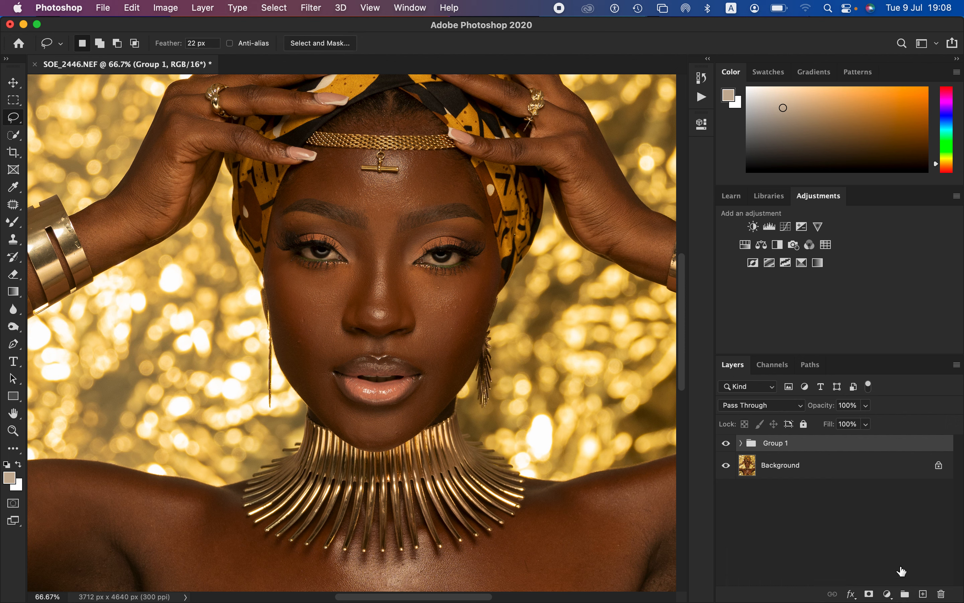
click(783, 444)
double_click(786, 443)
text(freq sep)
key(Return)
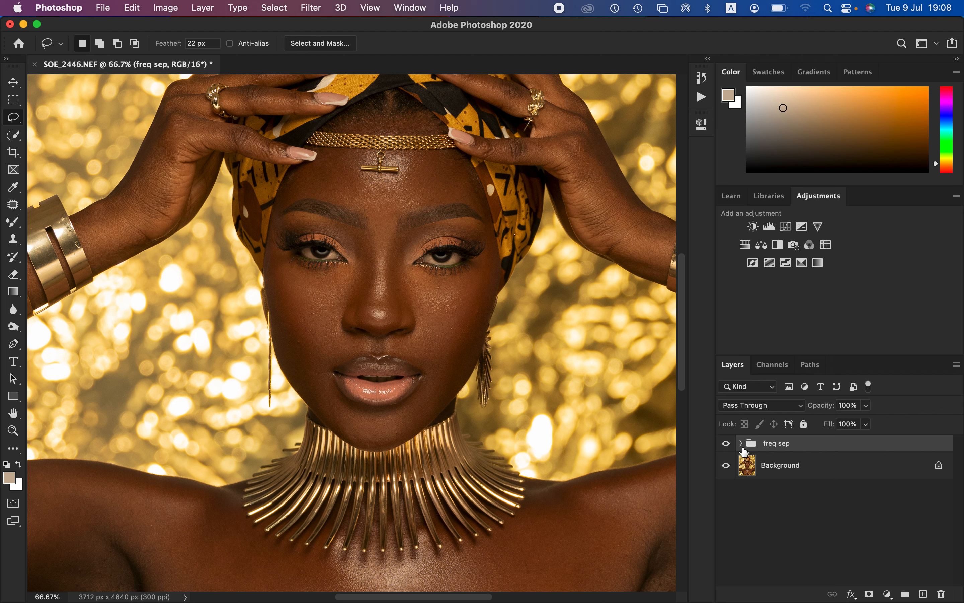
Step: Expand the freq sep group, make its LOW FREQ layer active and hide HIGH FREQ
click(742, 446)
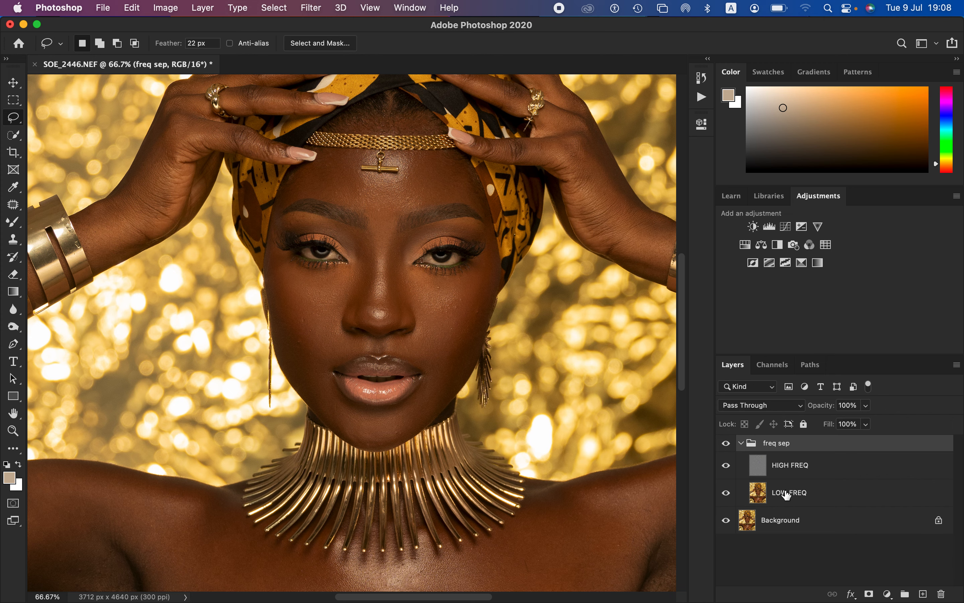
key(super+minus)
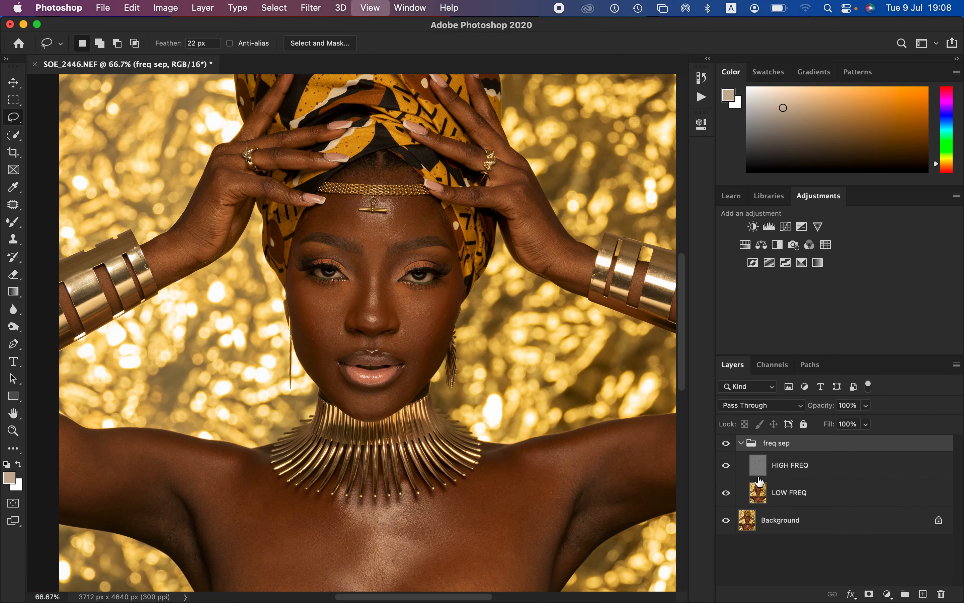
key(super+minus)
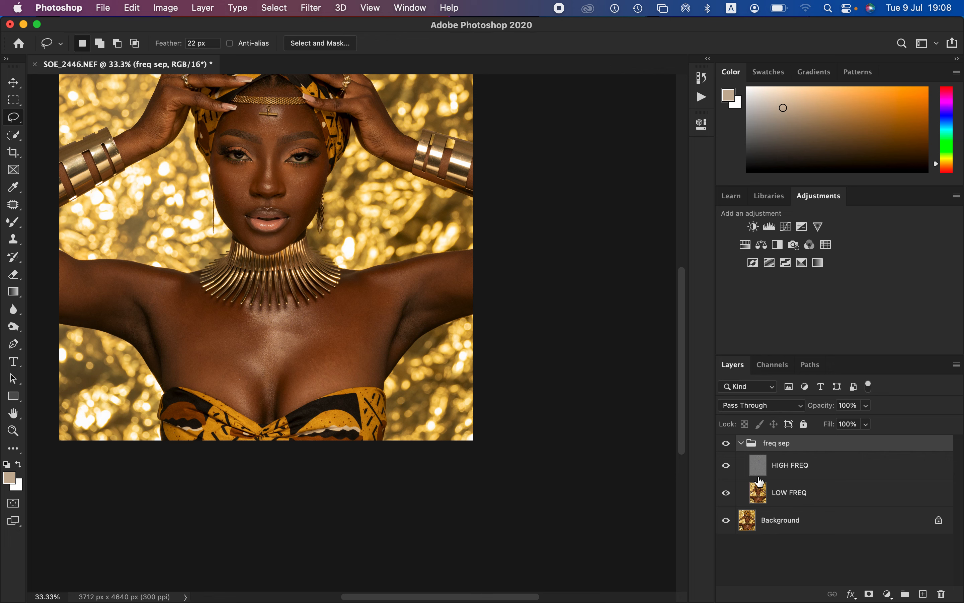
mouse_move(349, 253)
mouse_down()
mouse_move(452, 318)
mouse_move(486, 384)
mouse_move(467, 366)
mouse_up()
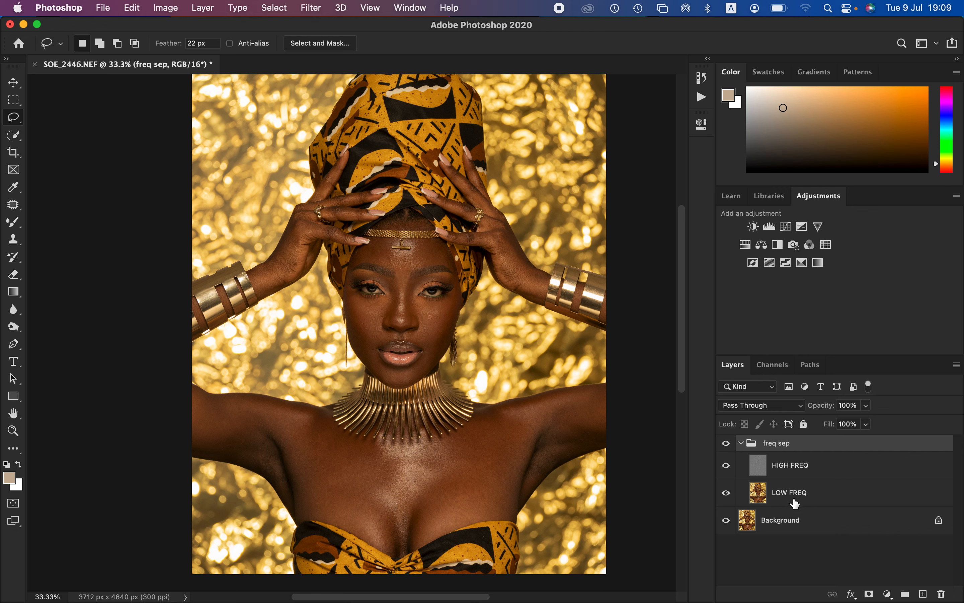
click(804, 498)
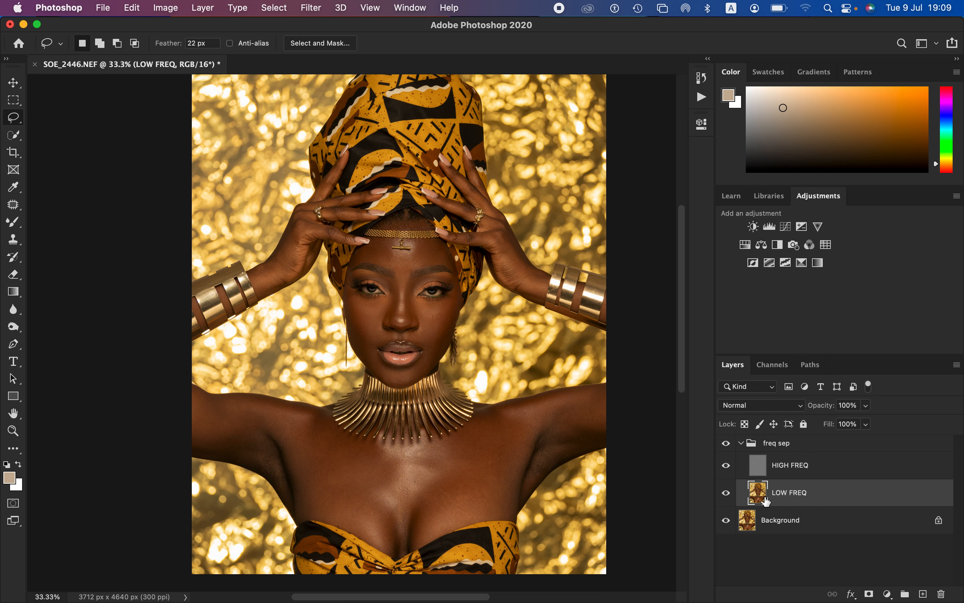
click(727, 467)
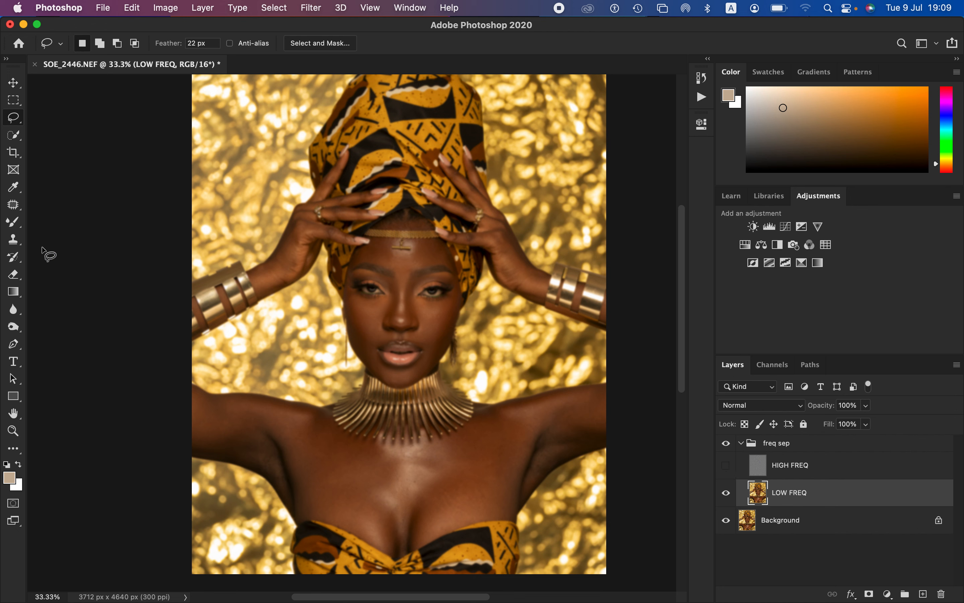
Step: Choose the Mixer Brush tool for retouching the LOW FREQ layer
click(14, 222)
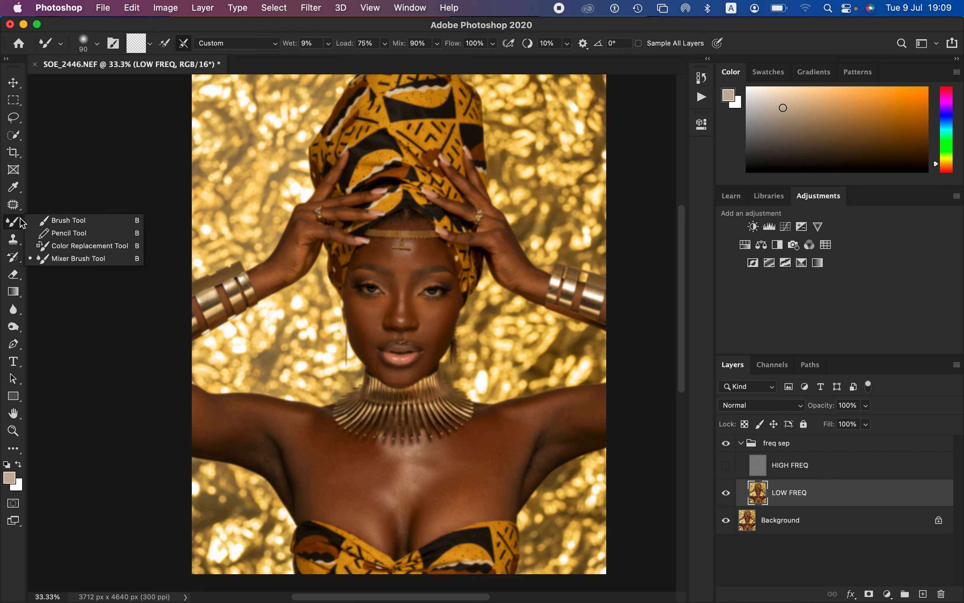
click(81, 259)
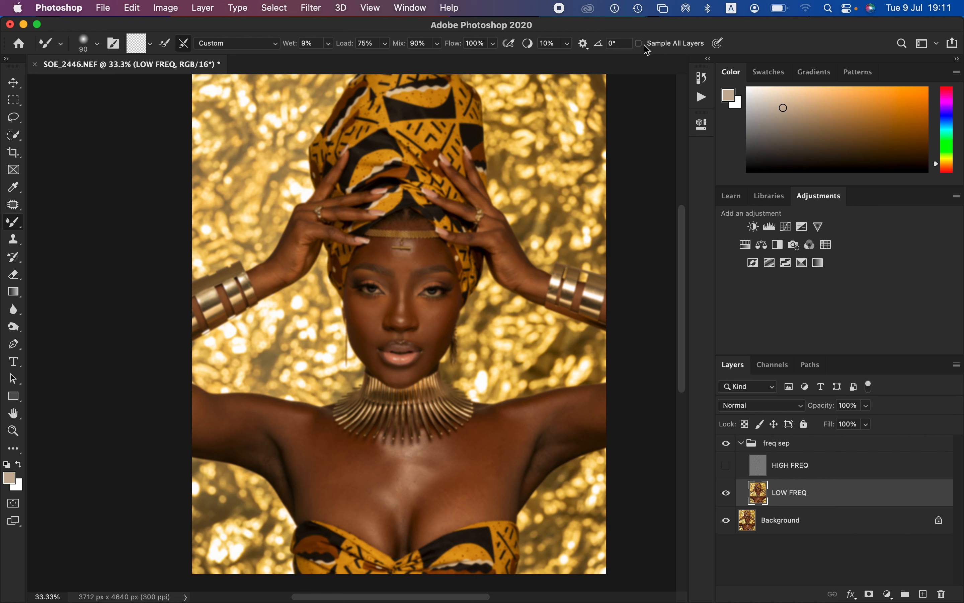
Step: Try a size 500 Mixer Brush stroke over the nose with Sample All Layers enabled and HIGH FREQ visible
click(639, 44)
click(727, 466)
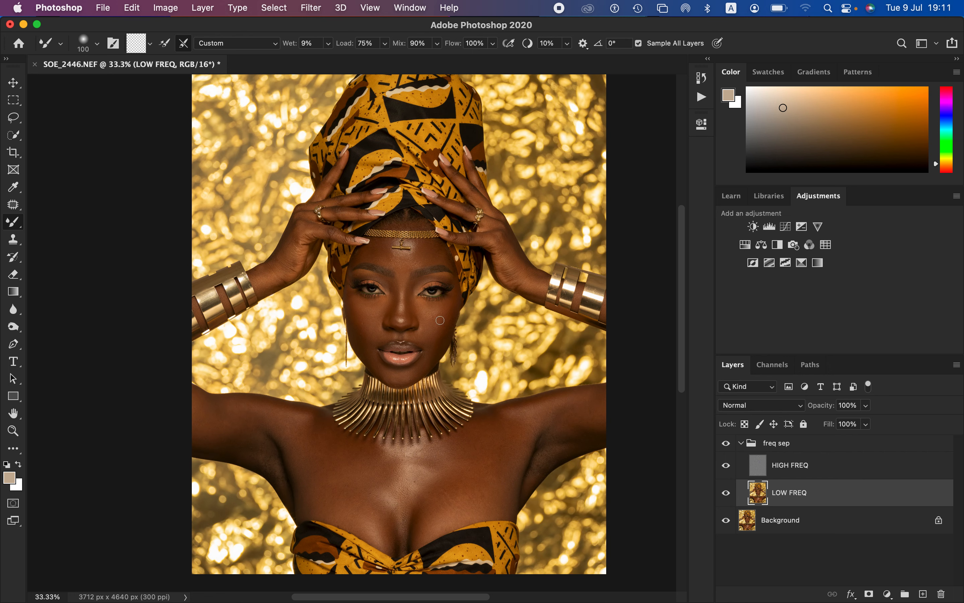
key(bracketright)
key(bracketright)
key(bracketright)
key(bracketright)
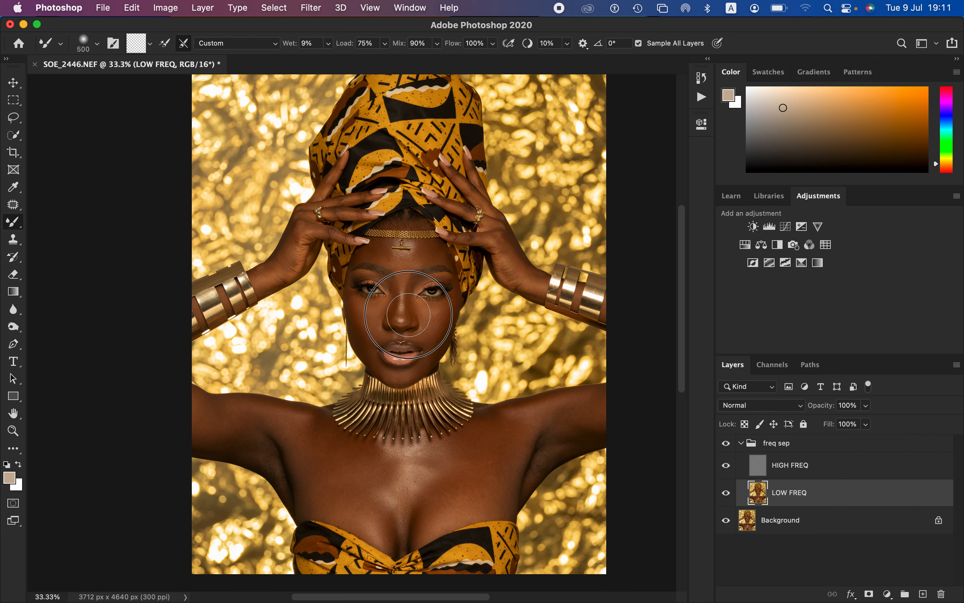
mouse_move(413, 294)
mouse_down()
mouse_move(413, 313)
mouse_move(423, 314)
mouse_up()
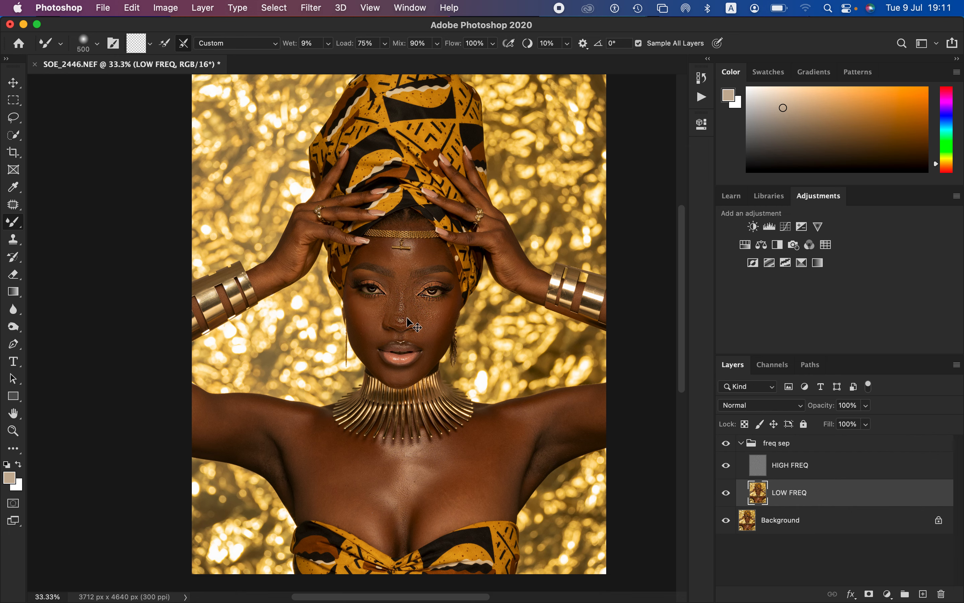
Step: Undo the test stroke over the nose, with Sample All Layers turned off, and hide HIGH FREQ
key(super+equal)
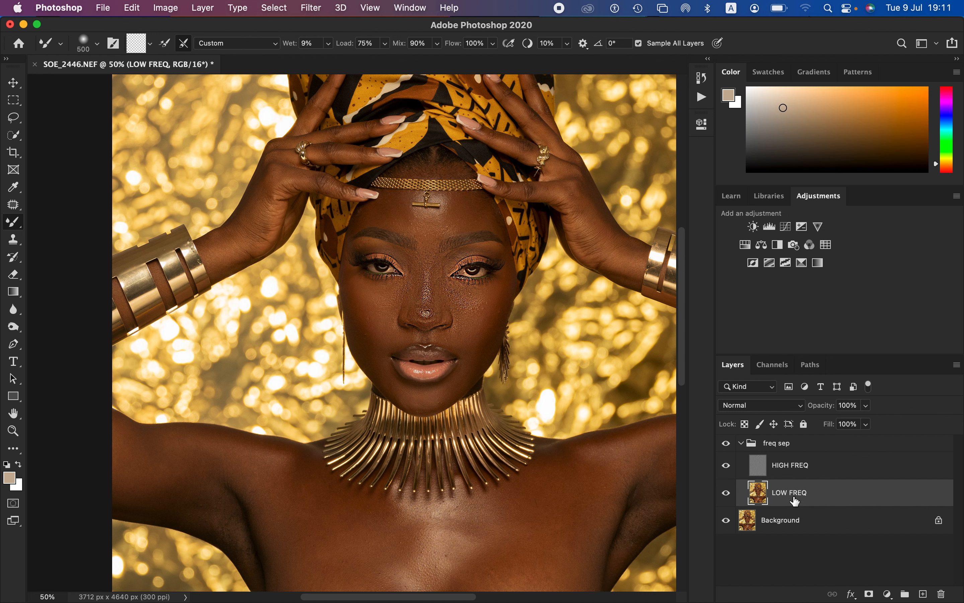
key(super+z)
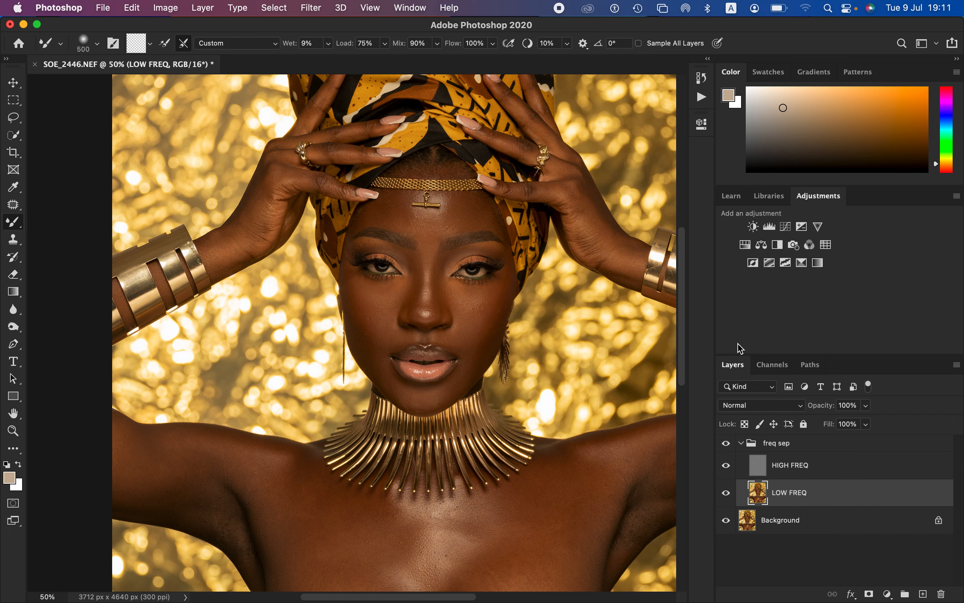
click(727, 465)
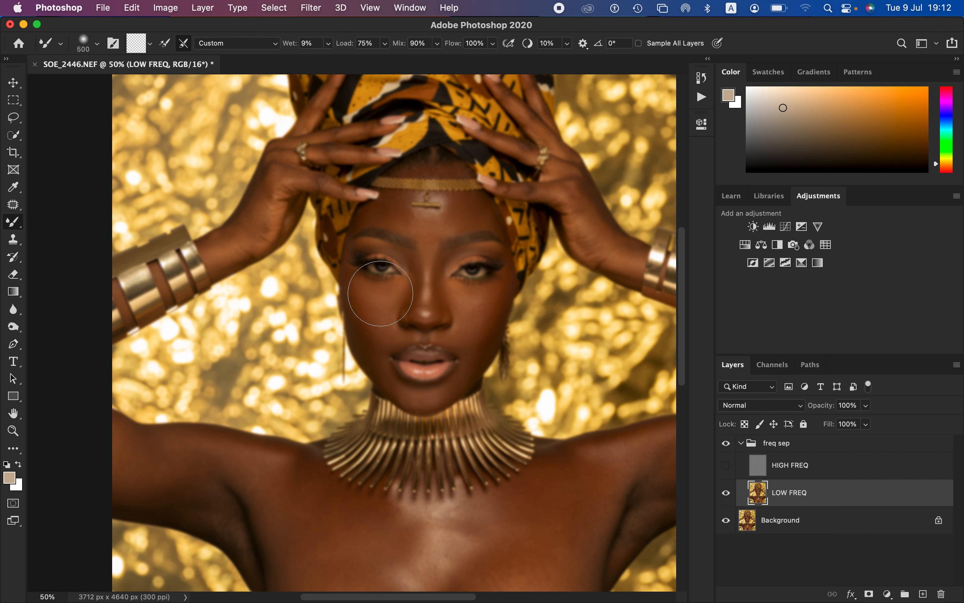
Step: Try Mixer Brush sizes from small up to 2300 against the face to compare their coverage
key(bracketleft)
key(bracketleft)
key(bracketleft)
key(bracketright)
key(bracketright)
key(bracketright)
key(bracketright)
key(bracketright)
key(bracketright)
key(bracketright)
key(bracketright)
key(bracketright)
key(bracketright)
key(bracketright)
key(bracketright)
key(bracketright)
key(bracketright)
key(bracketright)
key(bracketright)
key(bracketright)
key(bracketright)
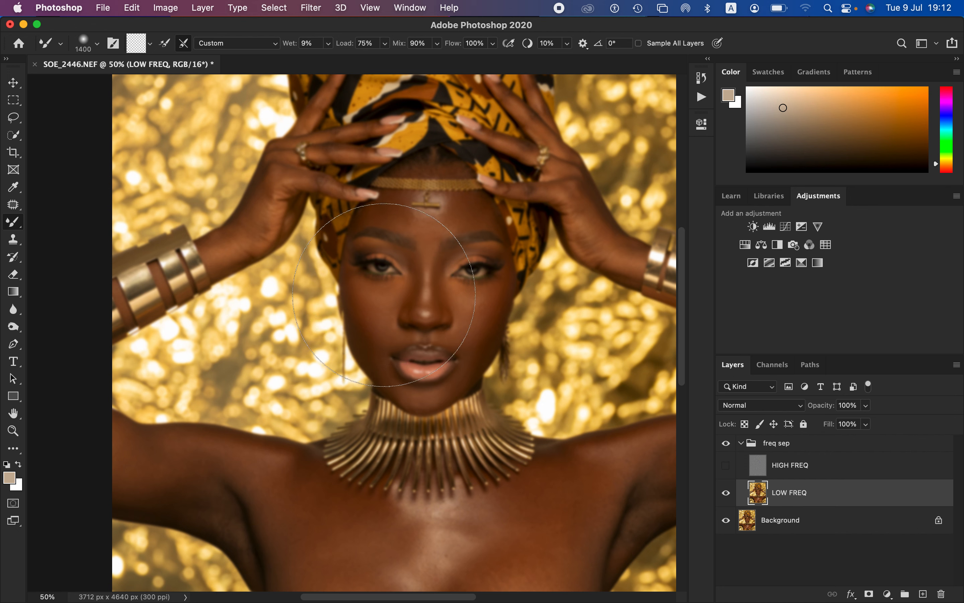
key(bracketleft)
key(bracketleft)
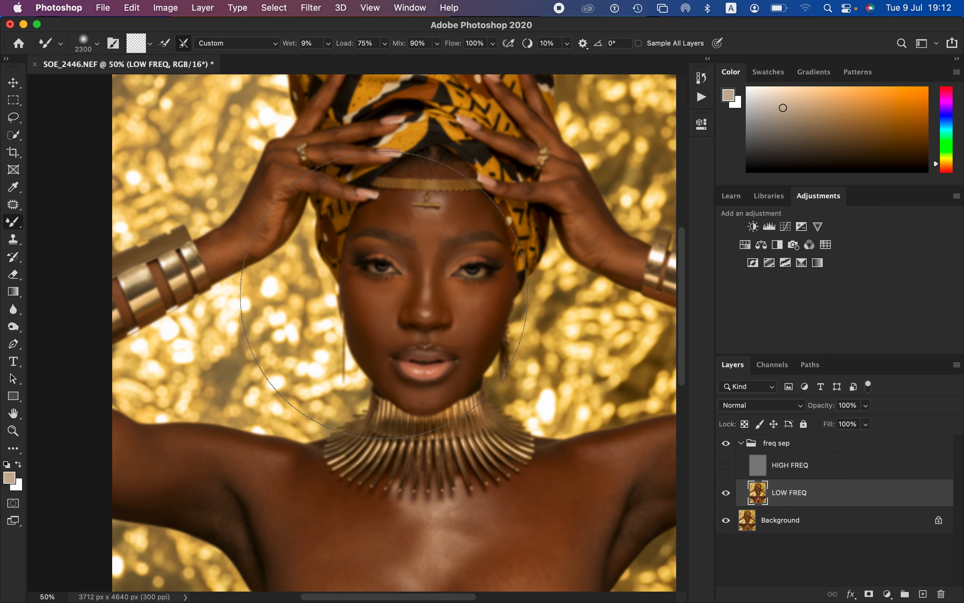
key(bracketleft)
key(bracketleft)
key(bracketleft)
key(bracketleft)
key(bracketleft)
key(bracketleft)
key(bracketleft)
key(bracketleft)
key(bracketleft)
key(bracketleft)
key(bracketleft)
key(bracketleft)
key(bracketleft)
key(bracketleft)
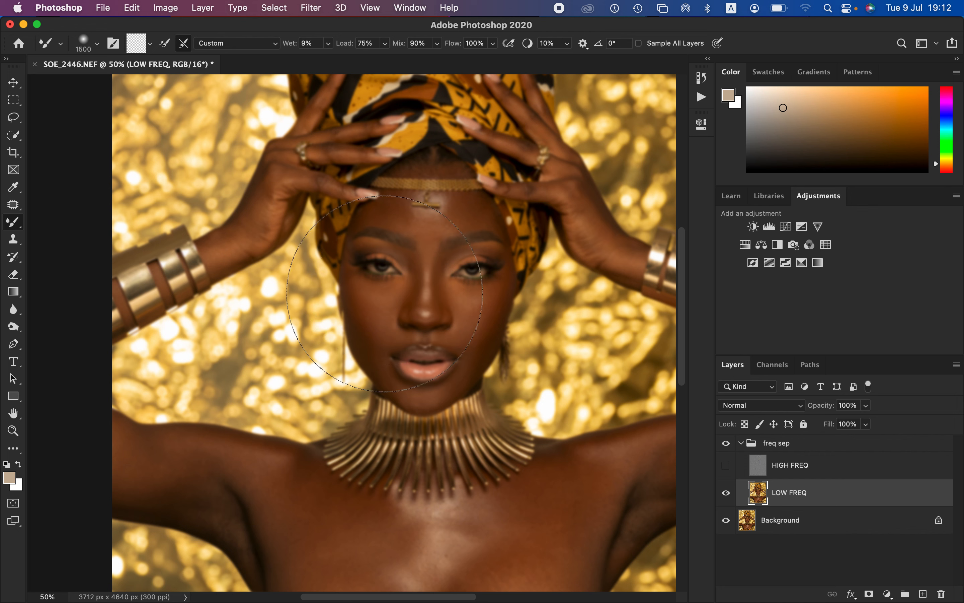
Step: Reduce the Mixer Brush to size 175 and blend the skin tones on the image-left cheek below the eye
key(bracketleft)
key(bracketleft)
key(bracketleft)
key(bracketleft)
key(bracketleft)
key(bracketleft)
drag(379, 286, 379, 266)
key(super+plus)
key(super+plus)
key(super+plus)
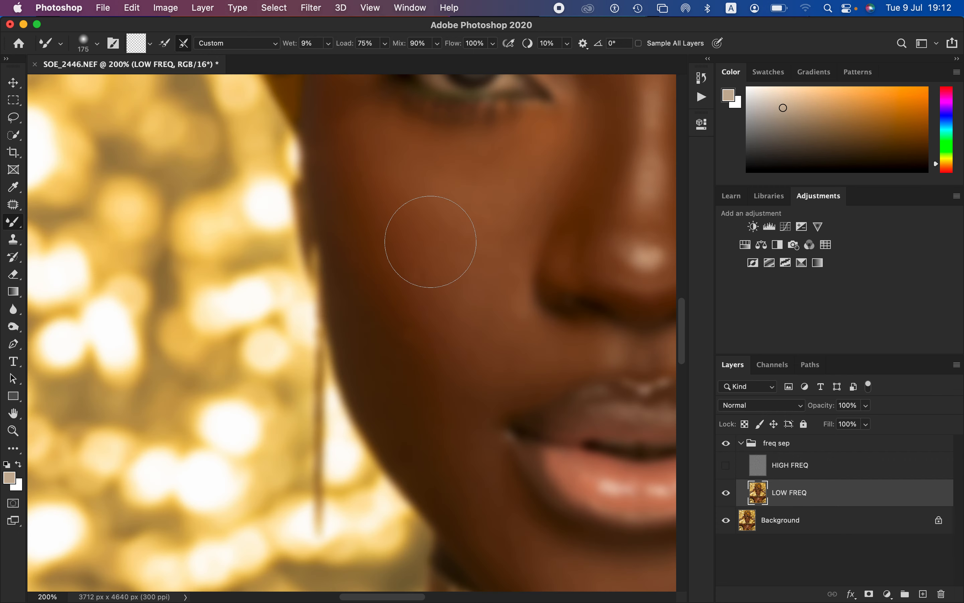
mouse_move(491, 230)
mouse_down()
mouse_move(471, 208)
mouse_move(473, 188)
mouse_move(474, 203)
mouse_move(446, 182)
mouse_move(436, 154)
mouse_move(461, 172)
mouse_move(546, 189)
mouse_move(504, 213)
mouse_move(428, 184)
mouse_move(458, 213)
mouse_move(480, 208)
mouse_move(485, 236)
mouse_up()
Step: Reduce the Mixer Brush to size 150 and smooth the tones on the raised hand at the image's left
key(super+minus)
key(super+minus)
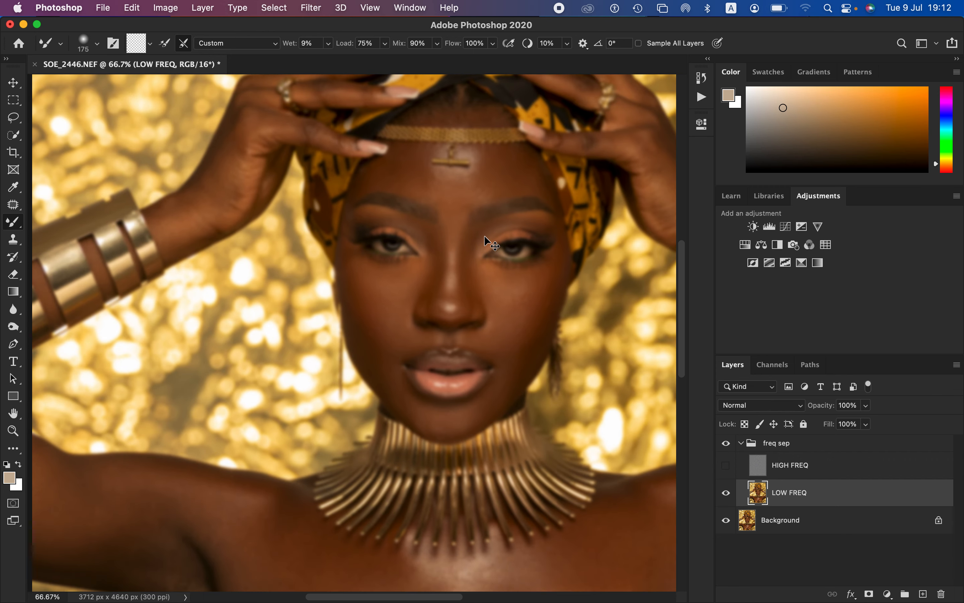
key(super+minus)
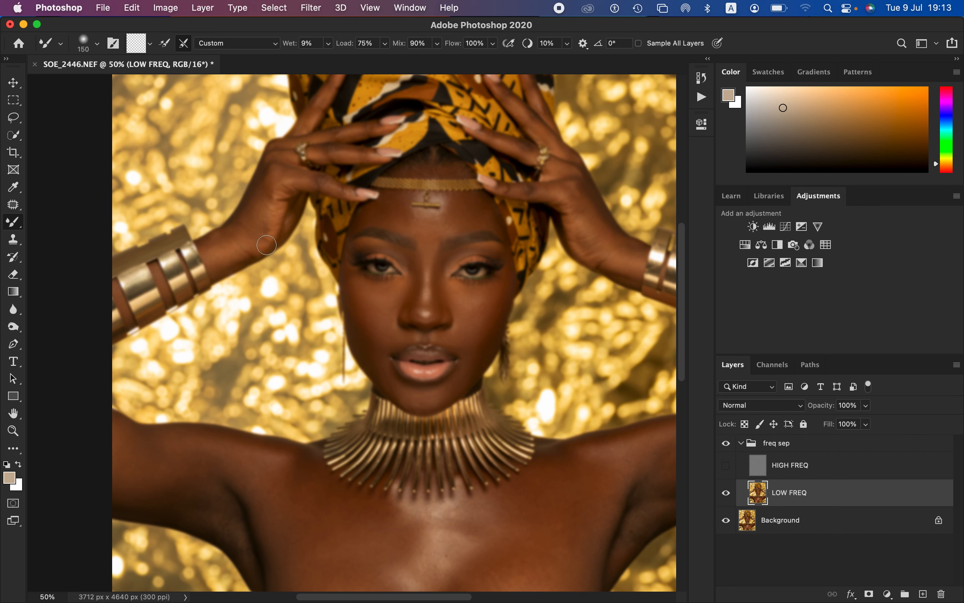
drag(270, 220, 302, 208)
Step: Blend the skin under both eyes and down the image-right cheek with a Mixer Brush slightly larger than 125
key(super+equal)
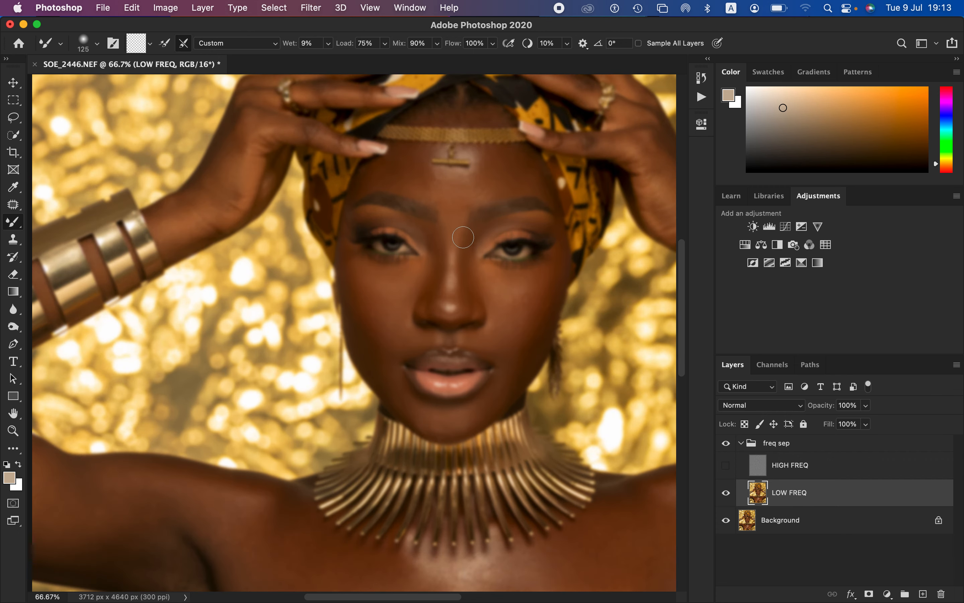
key(bracketright)
mouse_move(380, 280)
mouse_down()
mouse_move(402, 284)
mouse_move(376, 279)
mouse_move(389, 300)
mouse_move(379, 286)
mouse_move(385, 300)
mouse_move(407, 280)
mouse_move(375, 276)
mouse_move(390, 309)
mouse_move(373, 279)
mouse_move(394, 309)
mouse_move(366, 273)
mouse_move(414, 276)
mouse_move(350, 261)
mouse_move(375, 325)
mouse_move(373, 294)
mouse_up()
mouse_move(497, 285)
mouse_down()
mouse_move(518, 297)
mouse_move(515, 308)
mouse_move(524, 286)
mouse_move(491, 280)
mouse_move(508, 319)
mouse_move(510, 293)
mouse_move(518, 294)
mouse_move(508, 323)
mouse_move(524, 297)
mouse_up()
mouse_move(543, 280)
mouse_down()
mouse_move(529, 329)
mouse_move(538, 295)
mouse_move(541, 329)
mouse_move(525, 356)
mouse_move(499, 338)
mouse_up()
Step: Enlarge the Mixer Brush slightly and even out the lower cheeks and the jaw beside the mouth
key(bracketright)
mouse_move(387, 379)
mouse_down()
mouse_move(434, 425)
mouse_move(469, 415)
mouse_move(436, 419)
mouse_move(399, 398)
mouse_up()
mouse_move(395, 310)
mouse_down()
mouse_move(361, 319)
mouse_move(412, 412)
mouse_move(408, 407)
mouse_move(424, 420)
mouse_move(466, 419)
mouse_move(505, 381)
mouse_up()
Step: Reduce the Mixer Brush to size 90 and smooth the small transitions between the nose, upper lip and cheeks
key(bracketleft)
key(bracketleft)
key(bracketleft)
drag(483, 339, 477, 342)
mouse_move(486, 344)
mouse_down()
mouse_move(489, 324)
mouse_move(489, 343)
mouse_up()
mouse_move(411, 344)
mouse_down()
mouse_move(414, 336)
mouse_move(406, 352)
mouse_move(408, 331)
mouse_move(381, 345)
mouse_move(383, 358)
mouse_up()
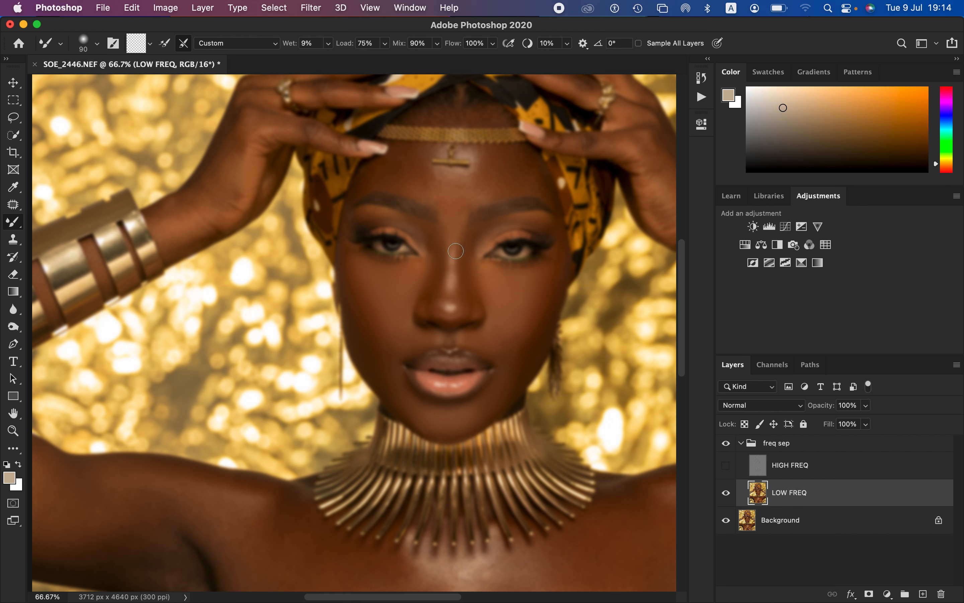
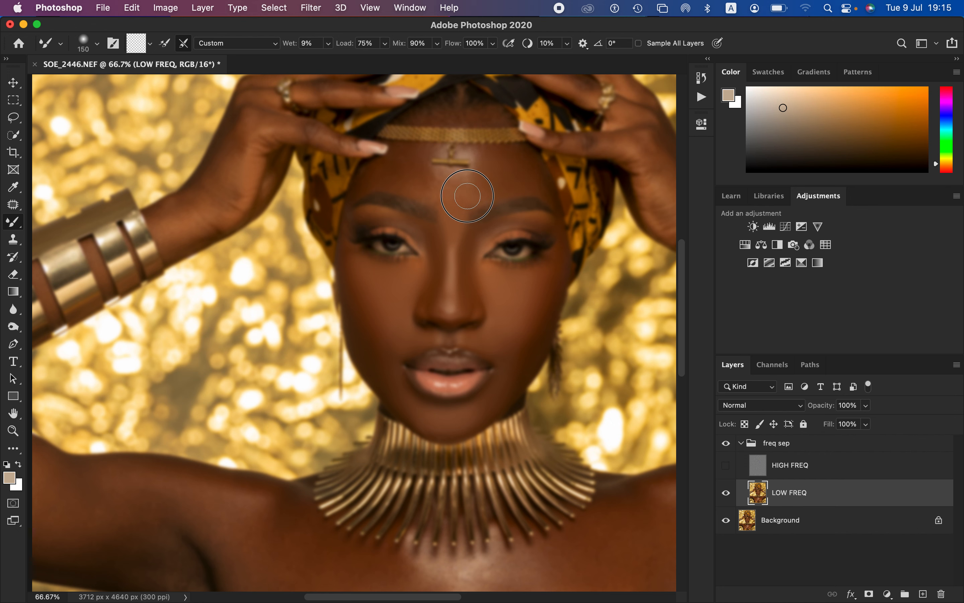
Step: Smooth the forehead tones with the Mixer Brush, then show HIGH FREQ and compare the freq sep group with the original
mouse_move(404, 164)
mouse_down()
mouse_move(377, 177)
mouse_move(415, 185)
mouse_move(412, 163)
mouse_move(415, 183)
mouse_move(428, 187)
mouse_move(417, 164)
mouse_move(455, 200)
mouse_up()
click(726, 465)
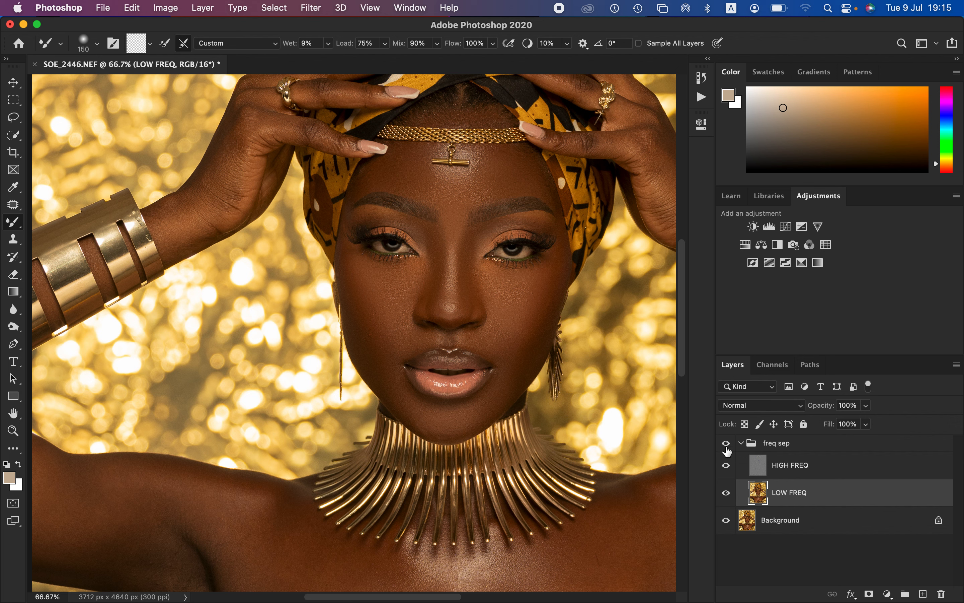
click(727, 449)
click(727, 449)
click(728, 449)
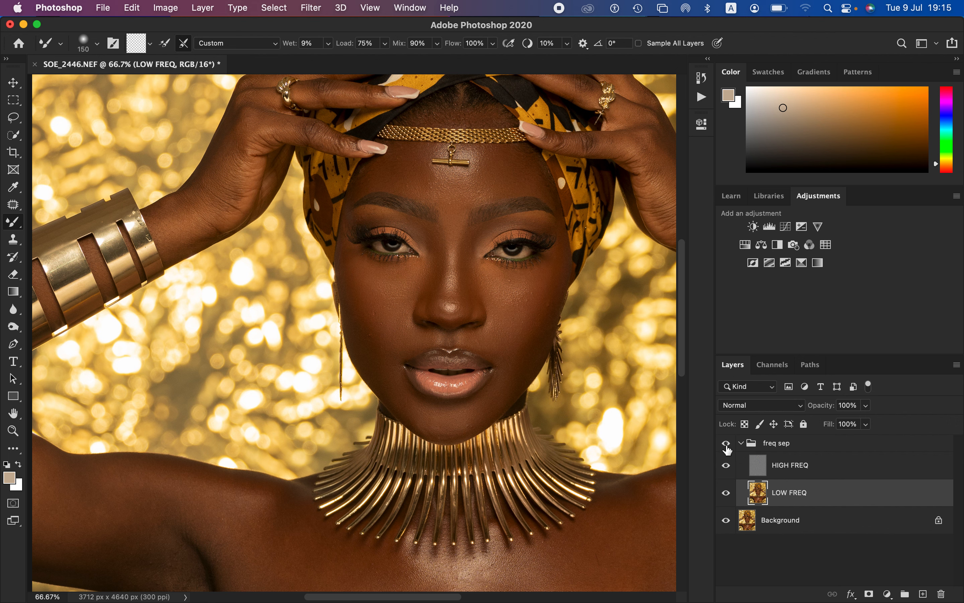
click(729, 449)
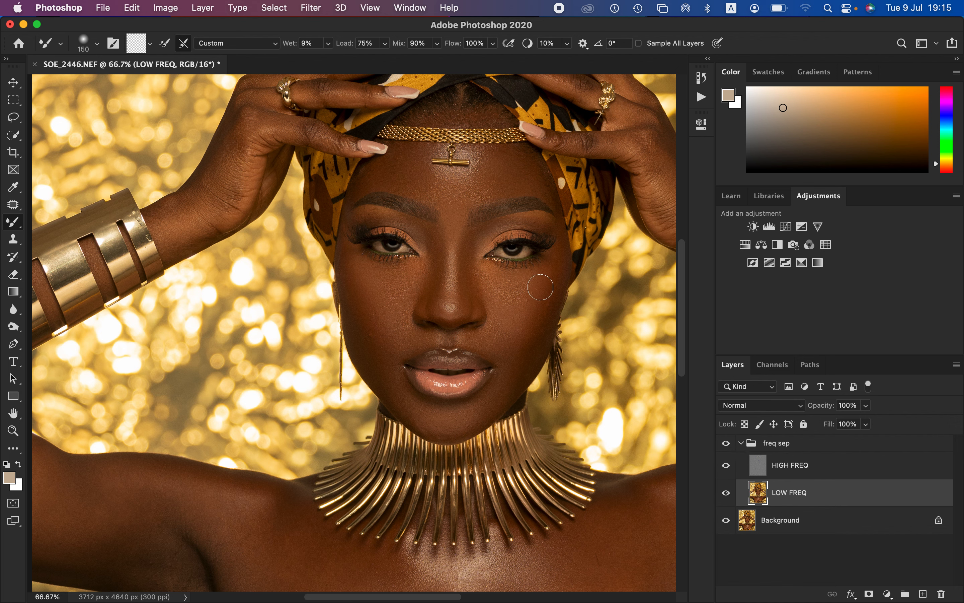
Step: Examine the cheeks, forehead and chest, comparing the image with and without the freq sep group
mouse_move(541, 287)
mouse_down()
mouse_move(528, 289)
mouse_move(556, 263)
mouse_move(537, 332)
mouse_move(506, 344)
mouse_move(514, 367)
mouse_up()
mouse_move(387, 339)
mouse_down()
mouse_move(366, 340)
mouse_move(362, 294)
mouse_up()
mouse_move(427, 178)
mouse_down()
mouse_move(383, 172)
mouse_move(499, 167)
mouse_move(537, 185)
mouse_move(514, 185)
mouse_up()
key(super+minus)
key(super+minus)
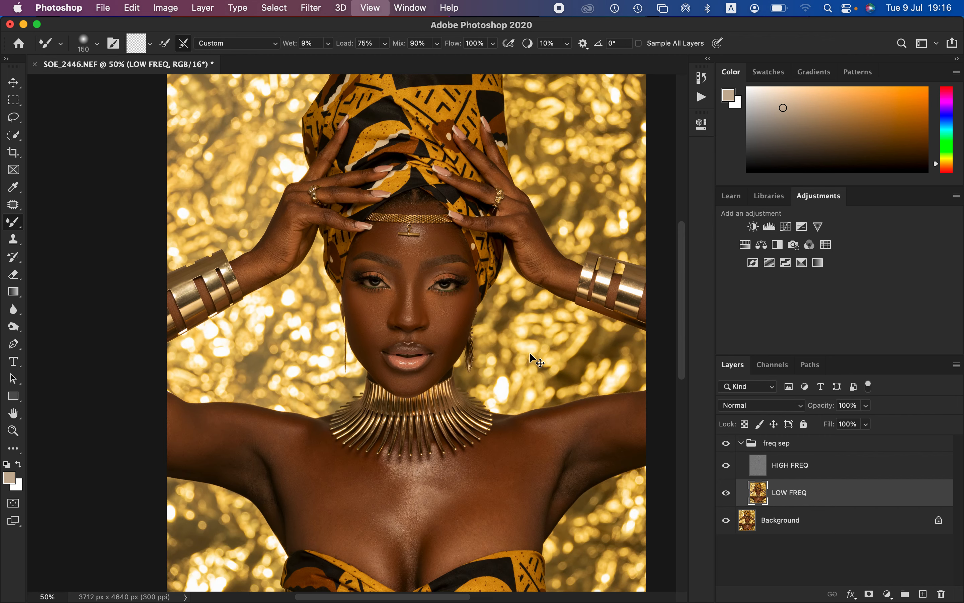
key(super+plus)
drag(351, 190, 442, 306)
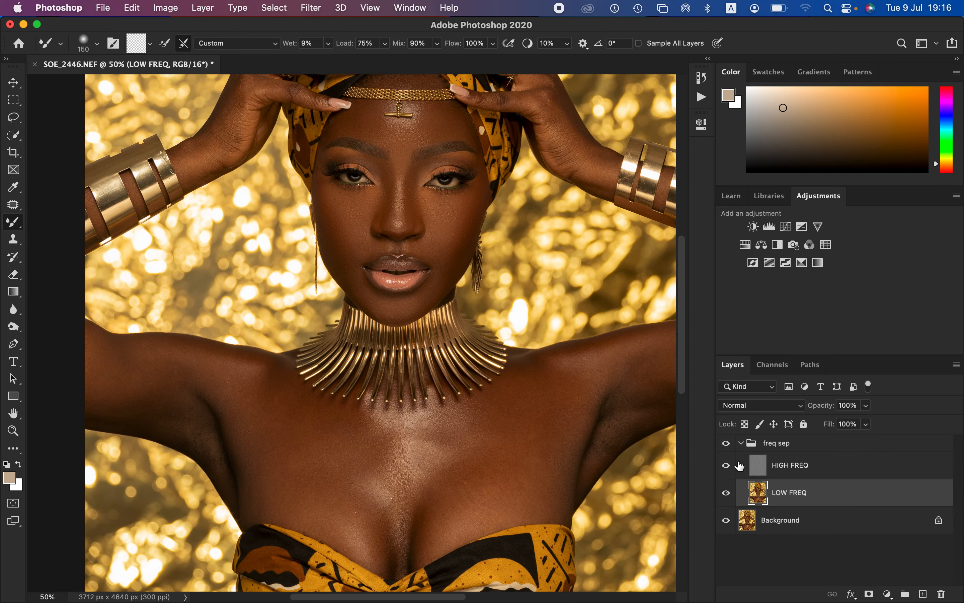
click(728, 452)
click(729, 452)
click(730, 451)
Step: Hide HIGH FREQ and even out the chest tones on LOW FREQ with the Mixer Brush at sizes 300 and 250
click(727, 466)
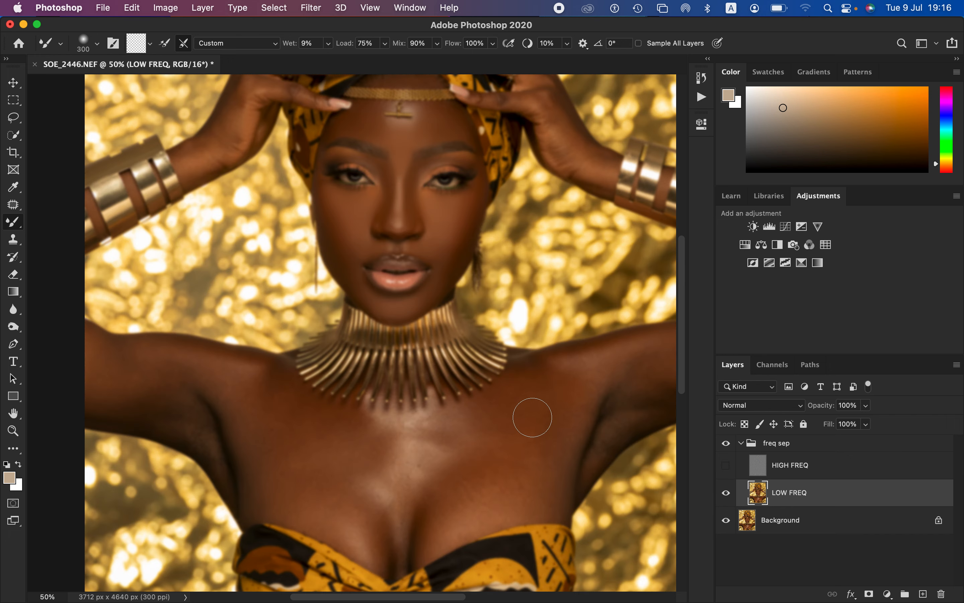
mouse_move(533, 416)
mouse_down()
mouse_move(535, 393)
mouse_move(525, 395)
mouse_move(547, 382)
mouse_move(532, 393)
mouse_move(525, 433)
mouse_move(554, 422)
mouse_move(559, 433)
mouse_move(531, 479)
mouse_move(534, 464)
mouse_move(489, 494)
mouse_move(476, 490)
mouse_move(480, 479)
mouse_move(470, 485)
mouse_move(477, 509)
mouse_move(457, 512)
mouse_move(471, 448)
mouse_move(420, 432)
mouse_move(405, 439)
mouse_move(421, 436)
mouse_move(407, 481)
mouse_move(485, 427)
mouse_move(484, 448)
mouse_move(464, 425)
mouse_move(397, 430)
mouse_move(395, 447)
mouse_move(389, 439)
mouse_move(369, 466)
mouse_move(393, 491)
mouse_move(385, 464)
mouse_up()
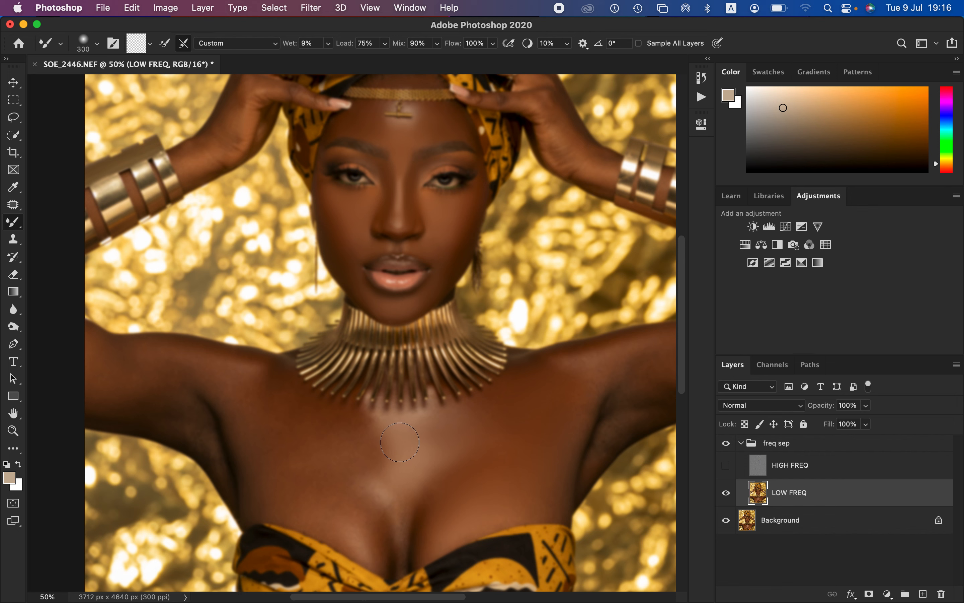
mouse_move(402, 501)
mouse_down()
mouse_move(398, 542)
mouse_move(379, 534)
mouse_move(377, 545)
mouse_move(363, 495)
mouse_move(372, 494)
mouse_move(379, 466)
mouse_move(357, 435)
mouse_move(365, 426)
mouse_move(319, 417)
mouse_move(381, 426)
mouse_move(382, 476)
mouse_move(409, 502)
mouse_move(393, 566)
mouse_move(370, 487)
mouse_up()
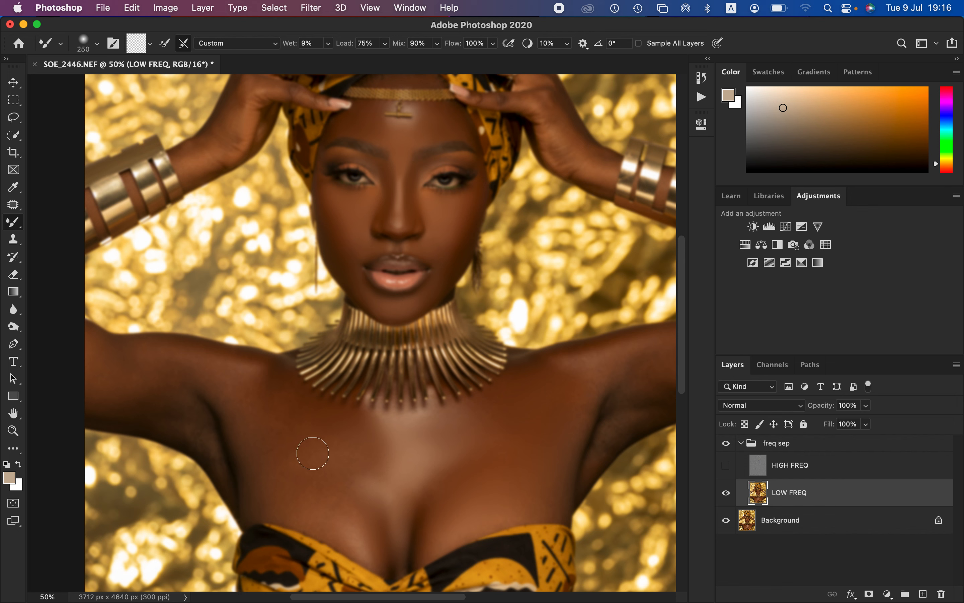
mouse_move(312, 454)
mouse_down()
mouse_move(250, 382)
mouse_move(211, 366)
mouse_move(250, 374)
mouse_move(312, 431)
mouse_move(346, 447)
mouse_move(350, 480)
mouse_move(359, 456)
mouse_move(409, 442)
mouse_move(380, 473)
mouse_move(306, 500)
mouse_move(355, 532)
mouse_move(340, 497)
mouse_move(374, 541)
mouse_move(284, 491)
mouse_move(207, 374)
mouse_move(159, 359)
mouse_move(229, 381)
mouse_move(196, 361)
mouse_move(218, 364)
mouse_move(133, 365)
mouse_move(104, 349)
mouse_move(116, 359)
mouse_move(117, 391)
mouse_move(166, 408)
mouse_move(219, 449)
mouse_move(209, 403)
mouse_move(237, 436)
mouse_move(218, 435)
mouse_move(242, 460)
mouse_move(255, 502)
mouse_move(202, 421)
mouse_move(132, 401)
mouse_move(96, 372)
mouse_move(161, 382)
mouse_move(192, 363)
mouse_move(279, 393)
mouse_move(308, 437)
mouse_move(323, 491)
mouse_move(308, 510)
mouse_move(375, 516)
mouse_move(392, 458)
mouse_move(360, 475)
mouse_move(417, 458)
mouse_move(392, 450)
mouse_move(418, 443)
mouse_move(334, 458)
mouse_move(295, 433)
mouse_move(333, 459)
mouse_move(503, 427)
mouse_move(510, 399)
mouse_move(585, 382)
mouse_move(600, 363)
mouse_move(640, 351)
mouse_move(548, 361)
mouse_move(665, 364)
mouse_move(648, 370)
mouse_move(646, 378)
mouse_move(660, 374)
mouse_move(601, 446)
mouse_move(618, 405)
mouse_move(605, 404)
mouse_move(555, 493)
mouse_move(462, 515)
mouse_up()
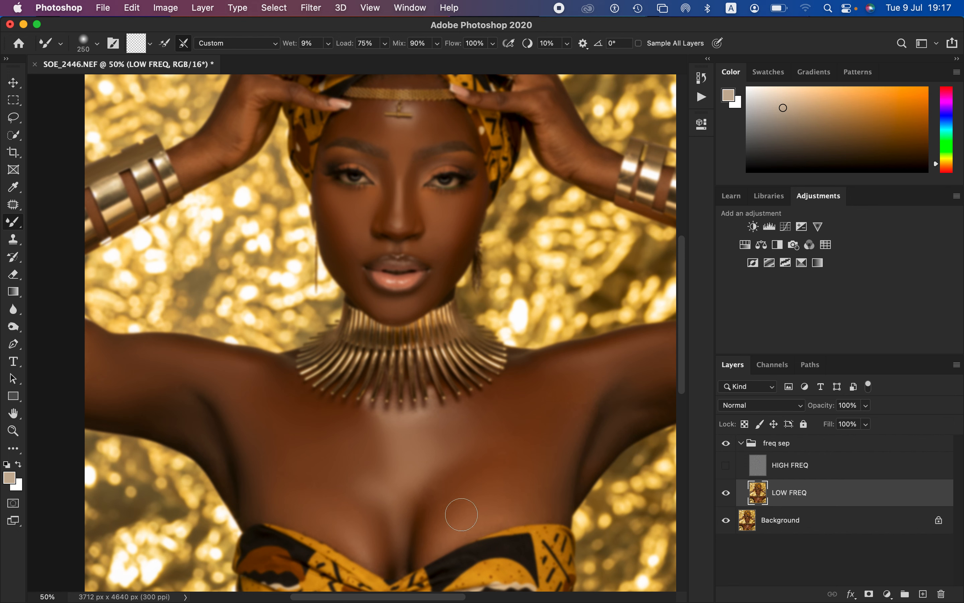
mouse_move(398, 531)
mouse_down()
mouse_move(393, 567)
mouse_move(398, 524)
mouse_up()
Step: Smooth the raised hands and forearms on both sides with the Mixer Brush, reducing it to size 150 and to 90
drag(503, 345, 422, 404)
mouse_move(470, 224)
mouse_down()
mouse_move(458, 204)
mouse_move(474, 244)
mouse_move(459, 195)
mouse_move(480, 248)
mouse_move(477, 213)
mouse_move(508, 247)
mouse_move(462, 203)
mouse_move(448, 217)
mouse_move(436, 196)
mouse_move(407, 188)
mouse_up()
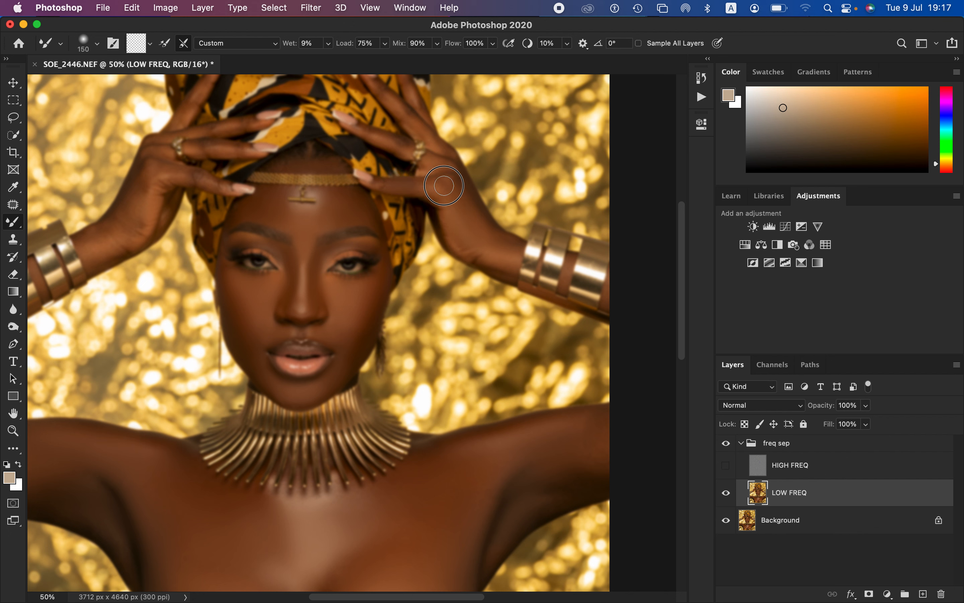
mouse_move(462, 205)
mouse_down()
mouse_move(471, 254)
mouse_move(495, 257)
mouse_up()
drag(329, 256, 458, 304)
mouse_move(261, 282)
mouse_down()
mouse_move(234, 290)
mouse_move(273, 233)
mouse_move(287, 246)
mouse_move(278, 281)
mouse_move(289, 252)
mouse_move(250, 296)
mouse_move(268, 292)
mouse_move(256, 302)
mouse_move(241, 307)
mouse_move(232, 287)
mouse_up()
drag(285, 251, 283, 236)
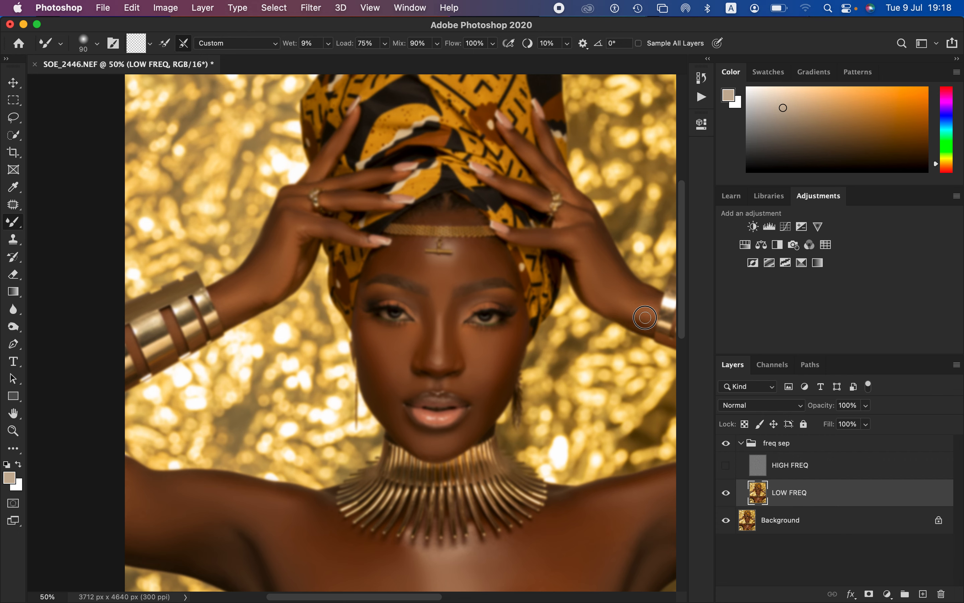
Step: Blend the upper arms, image-left forearm and chest with the Mixer Brush at sizes 175 to 250, and show HIGH FREQ
key(super+minus)
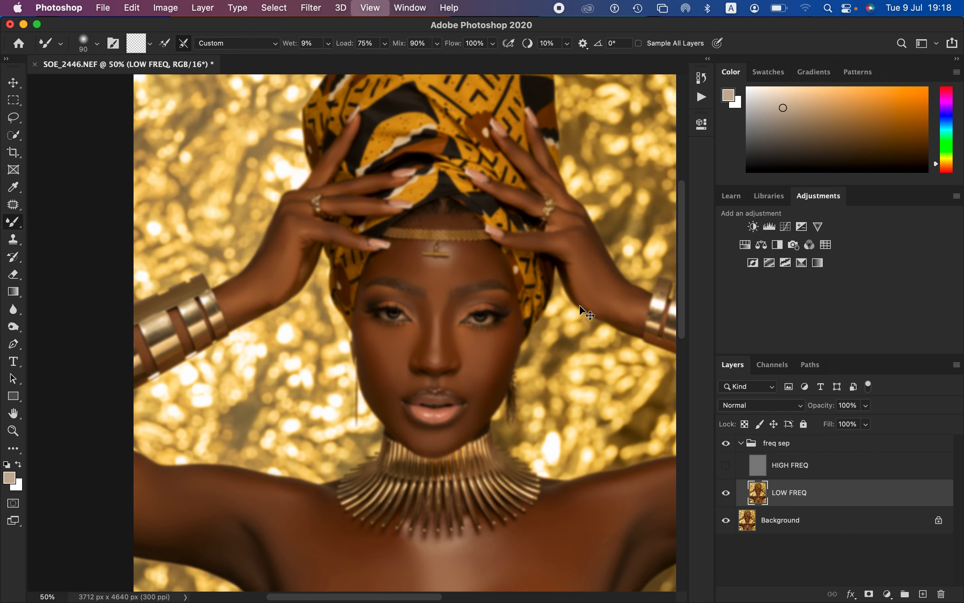
drag(380, 212, 459, 291)
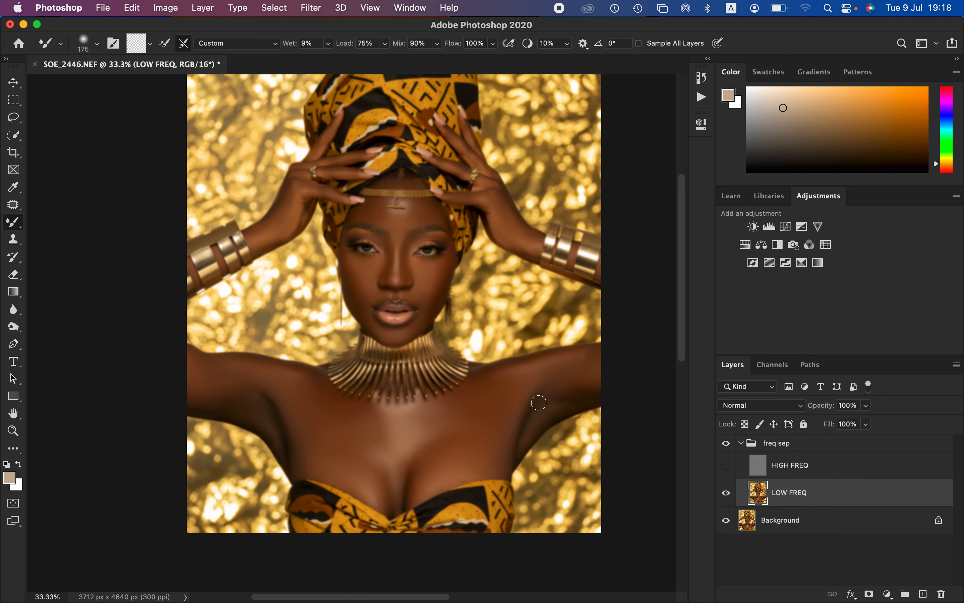
mouse_move(550, 390)
mouse_down()
mouse_move(572, 385)
mouse_move(586, 360)
mouse_move(586, 359)
mouse_up()
mouse_move(509, 400)
mouse_down()
mouse_move(487, 455)
mouse_move(457, 465)
mouse_move(450, 416)
mouse_up()
mouse_move(560, 387)
mouse_down()
mouse_move(546, 375)
mouse_move(577, 356)
mouse_up()
drag(299, 233, 275, 227)
drag(293, 188, 285, 218)
mouse_move(216, 353)
mouse_down()
mouse_move(192, 356)
mouse_move(224, 364)
mouse_move(208, 364)
mouse_move(193, 382)
mouse_move(284, 387)
mouse_move(283, 442)
mouse_move(245, 393)
mouse_move(220, 398)
mouse_move(194, 366)
mouse_up()
mouse_move(424, 419)
mouse_down()
mouse_move(409, 437)
mouse_move(375, 414)
mouse_move(369, 437)
mouse_move(335, 425)
mouse_move(298, 382)
mouse_up()
click(726, 465)
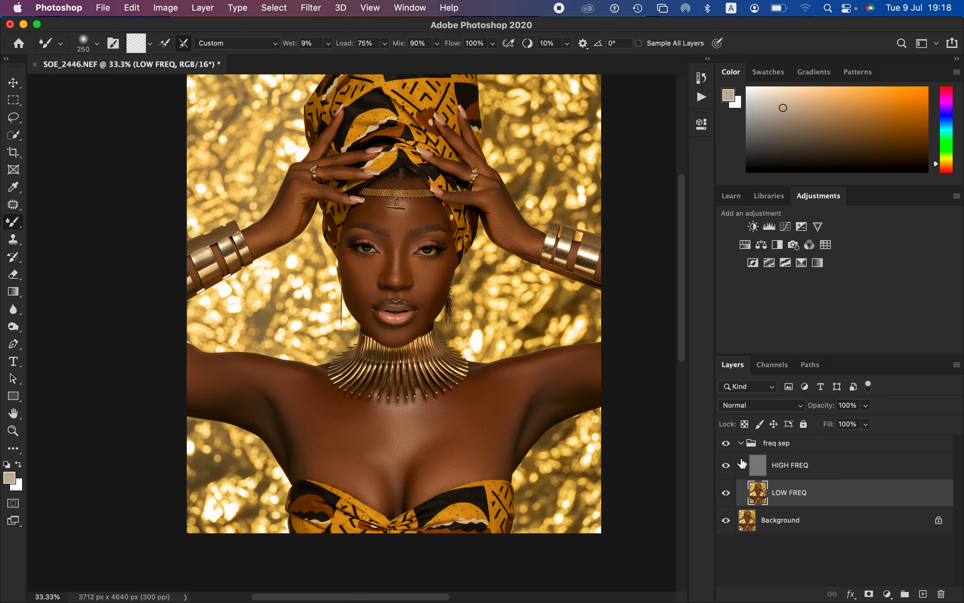
Step: Compare the whole portrait and a closer view before and after retouching by toggling the freq sep group's visibility
click(732, 448)
click(733, 449)
click(736, 450)
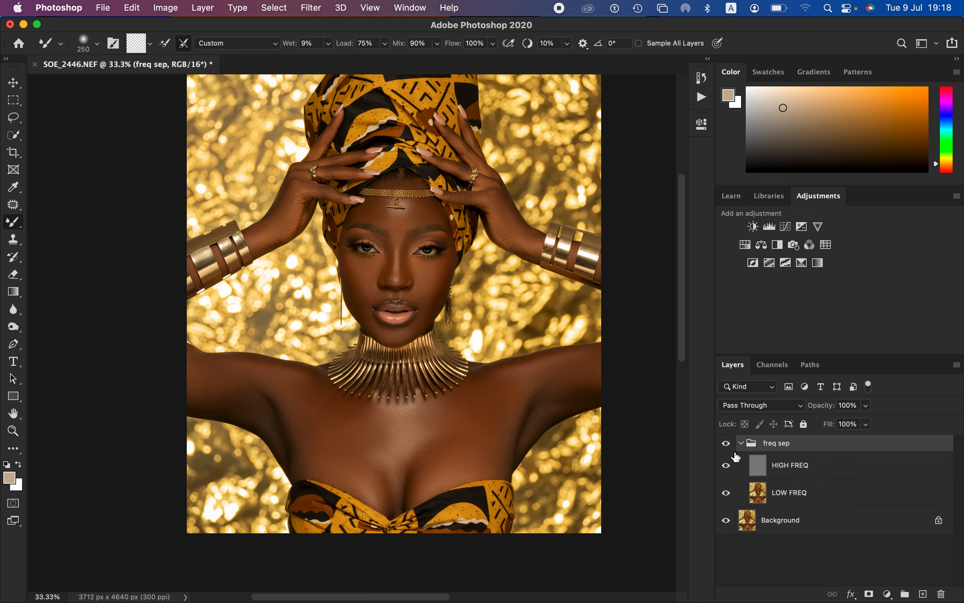
click(734, 455)
click(731, 470)
click(729, 448)
click(729, 447)
click(729, 447)
click(729, 447)
click(729, 447)
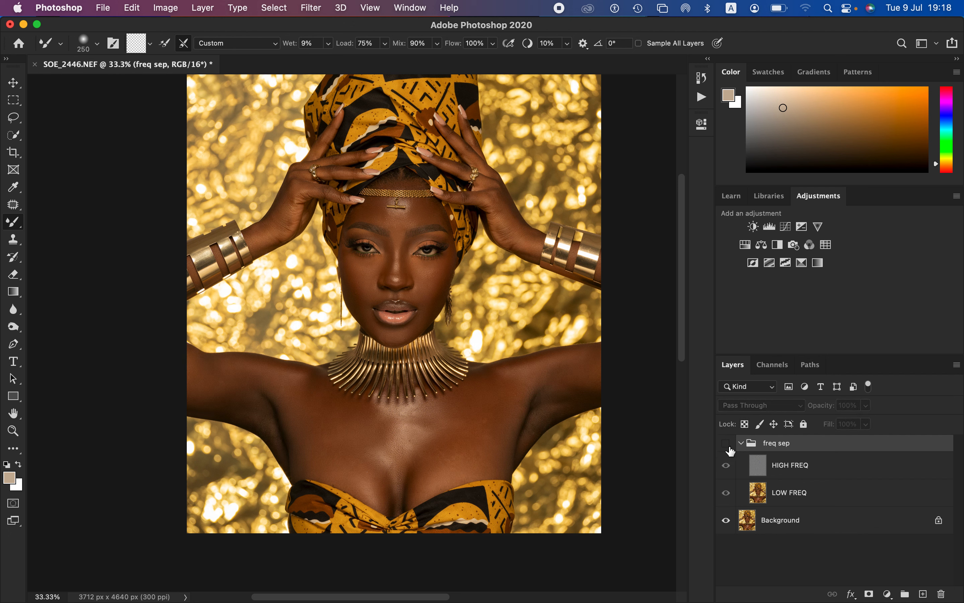
click(729, 447)
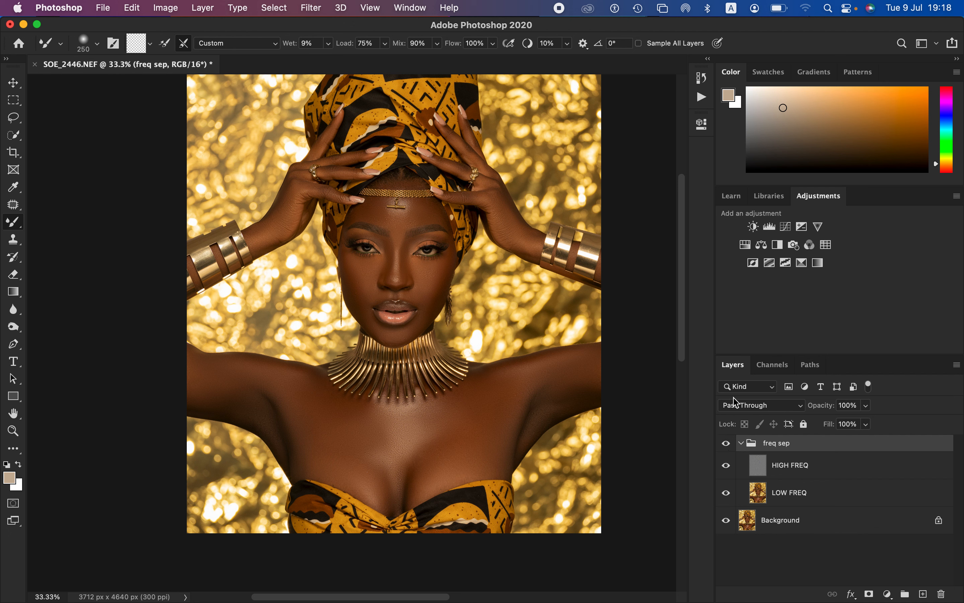
click(732, 448)
click(730, 447)
key(super+equal)
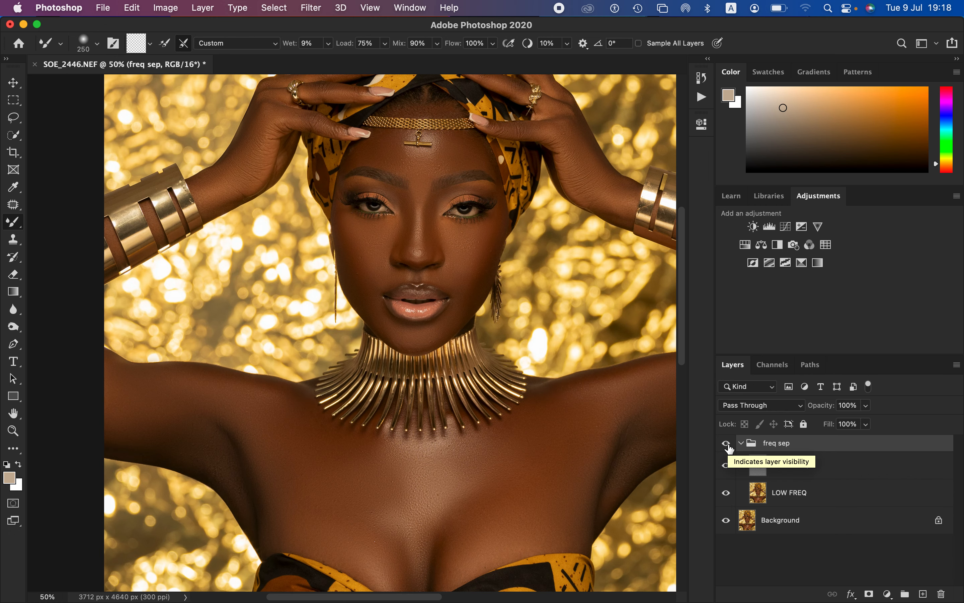
click(729, 447)
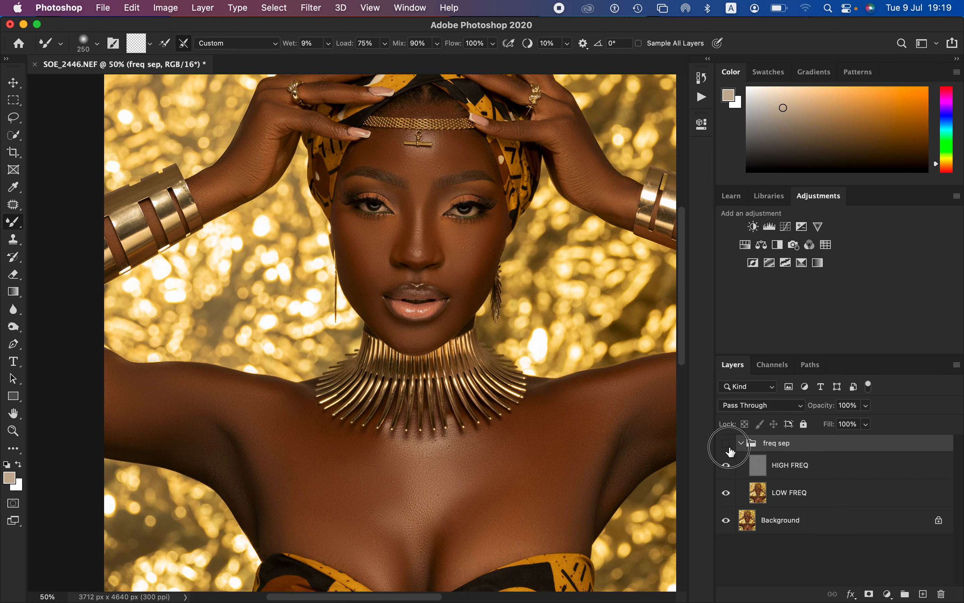
click(729, 447)
click(730, 448)
click(729, 451)
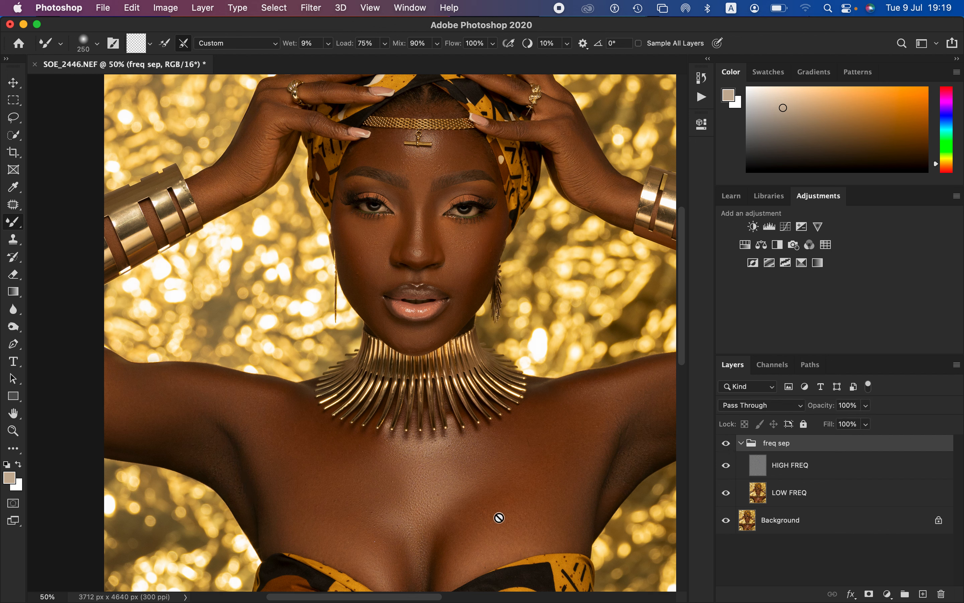
Step: Select the LOW FREQ layer and outline the image-right cheek under the eye with a Lasso feathered by 22 px
click(801, 497)
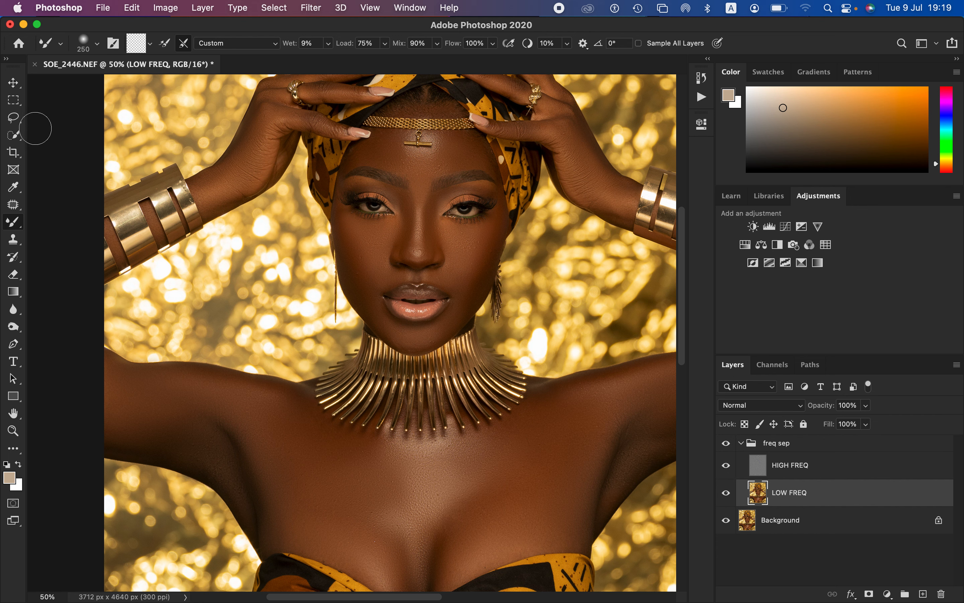
click(16, 119)
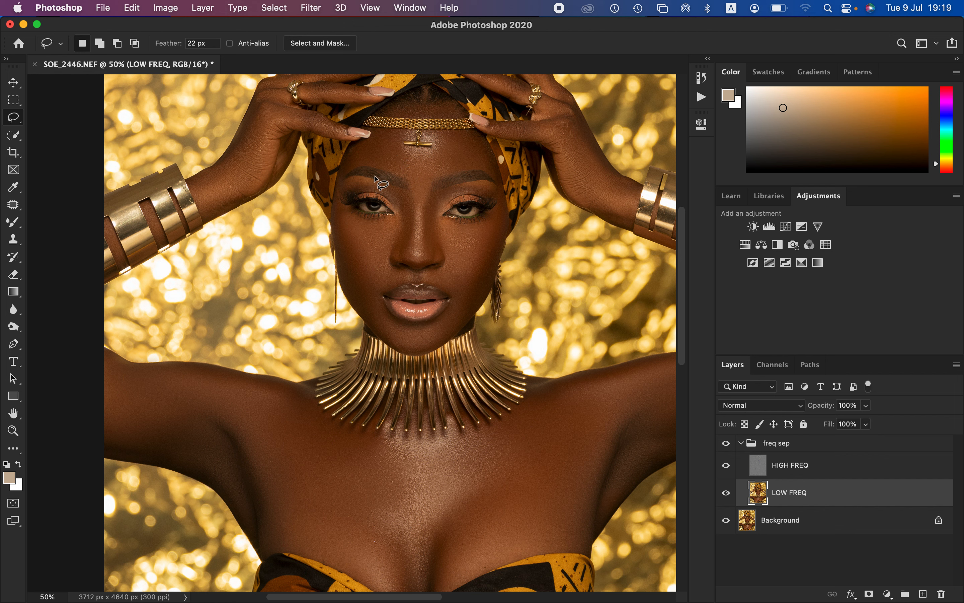
key(super+plus)
key(super+plus)
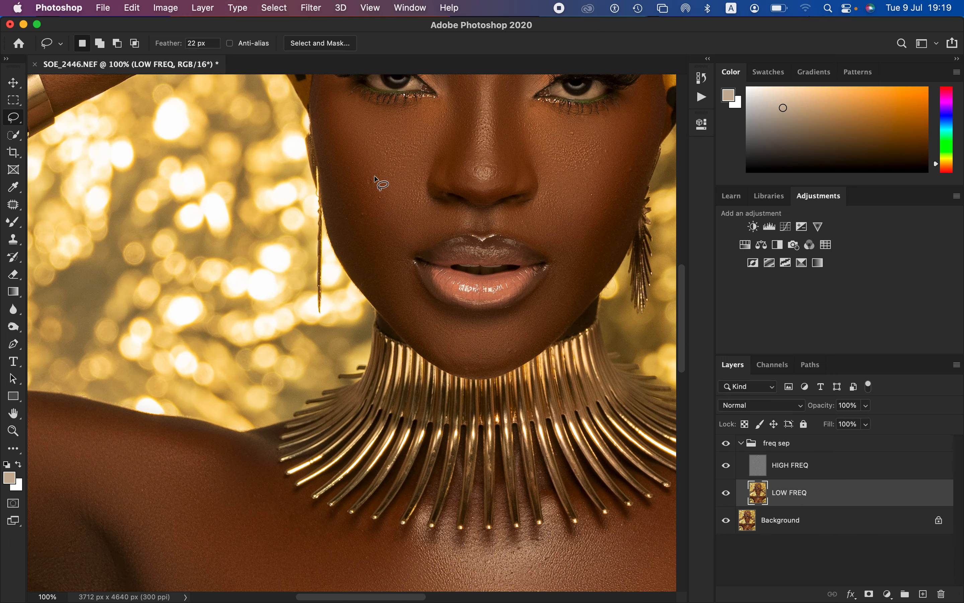
drag(461, 199, 410, 312)
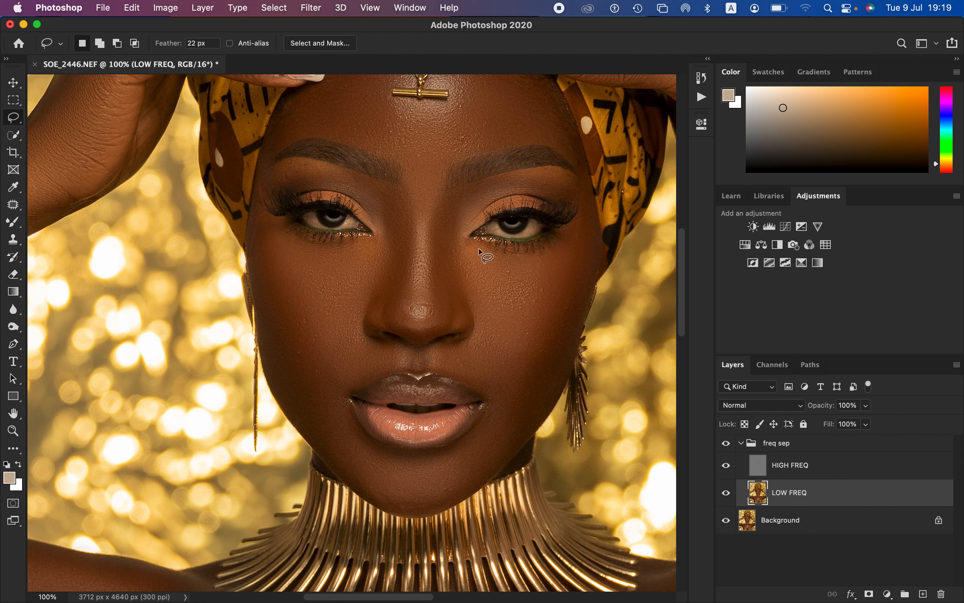
mouse_move(481, 245)
mouse_down()
mouse_move(467, 242)
mouse_move(463, 273)
mouse_move(522, 367)
mouse_move(571, 316)
mouse_move(584, 254)
mouse_move(509, 260)
mouse_move(473, 244)
mouse_up()
Step: Apply a Gaussian Blur with an 18-pixel radius to the selected image-right cheek and clear the selection
click(312, 8)
mouse_move(341, 173)
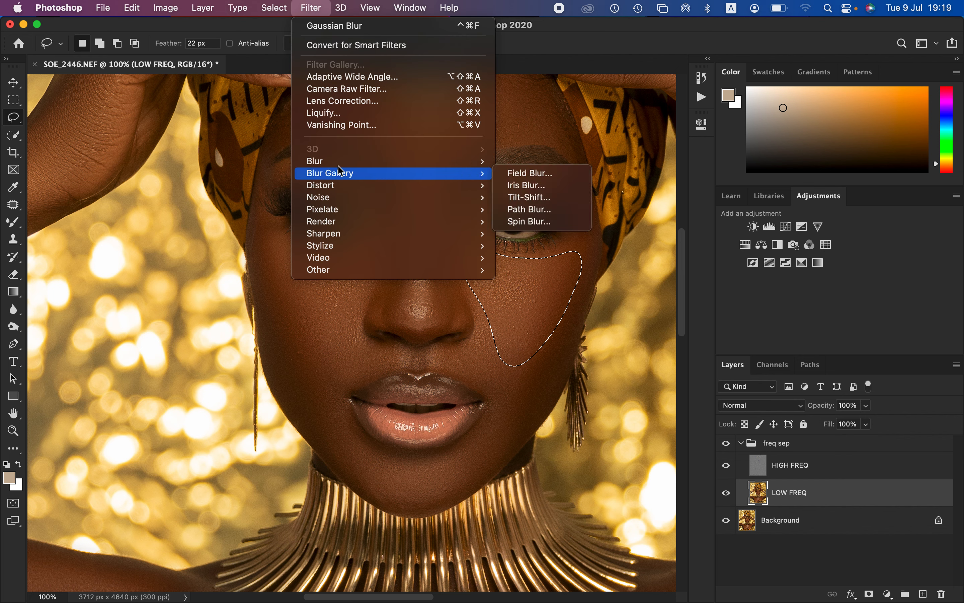
click(557, 215)
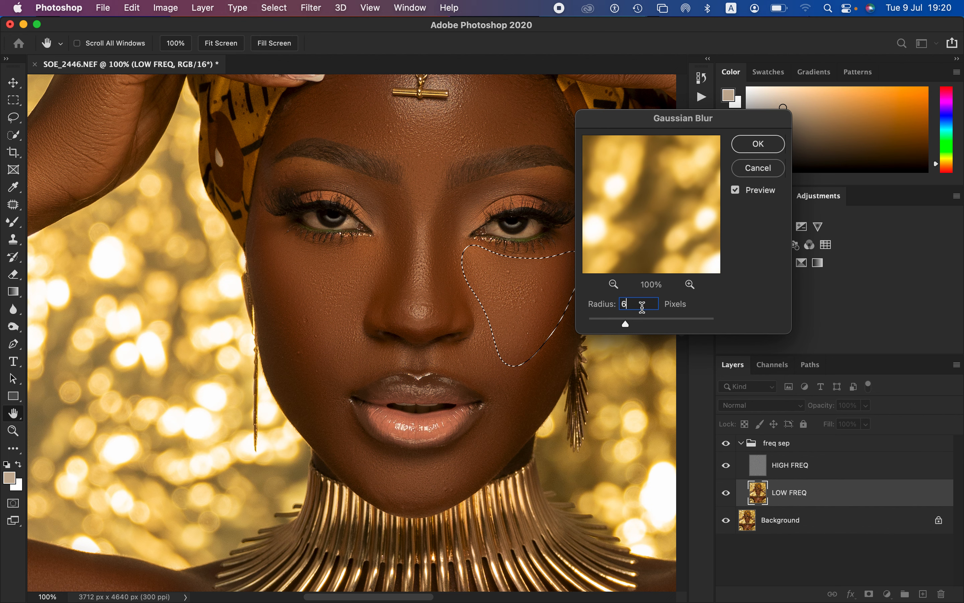
key(BackSpace)
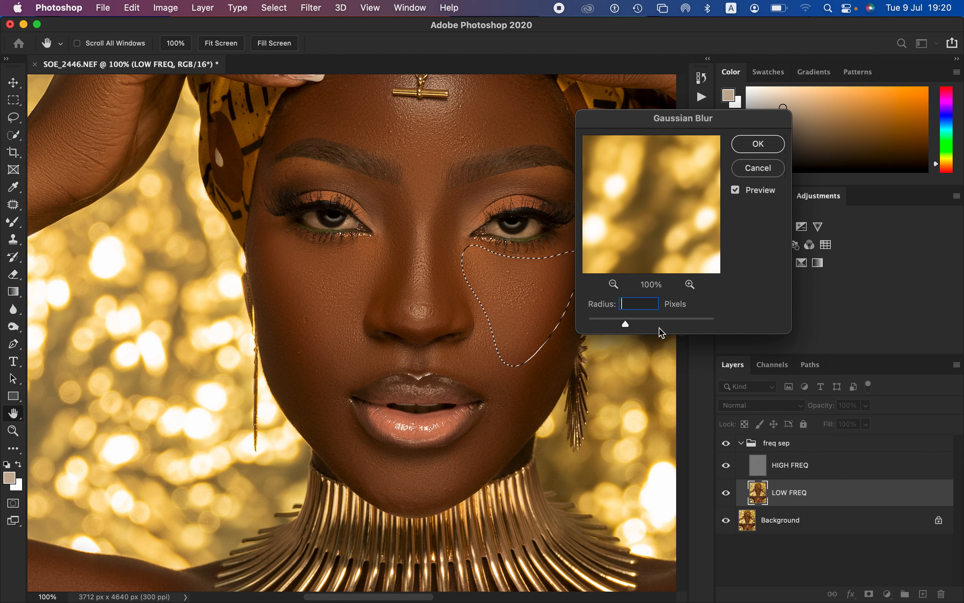
text(18)
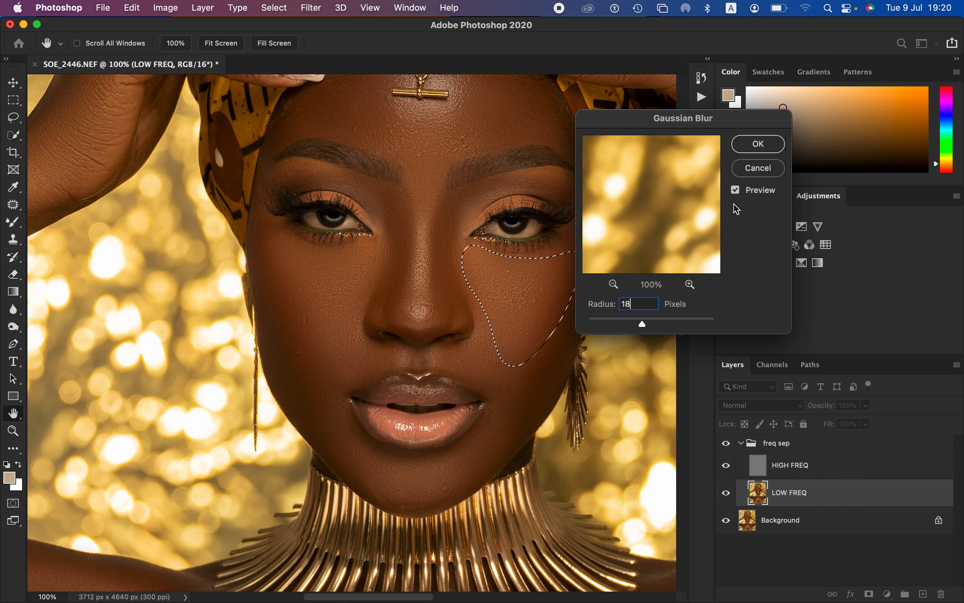
click(759, 147)
key(l)
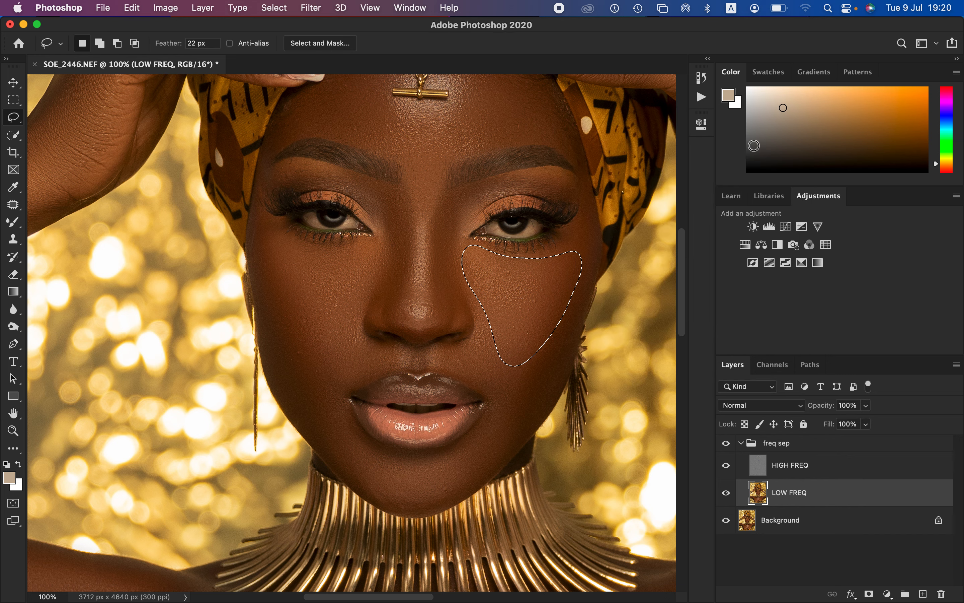
click(260, 222)
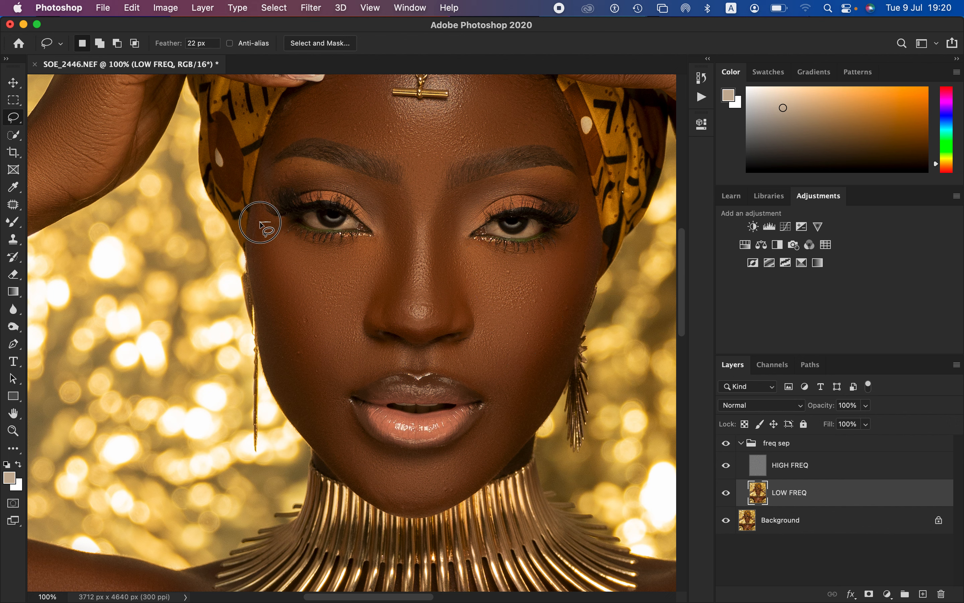
Step: Lasso the image-left cheek under the eye, apply Gaussian Blur with an 18-pixel radius and deselect it
mouse_move(261, 224)
mouse_down()
mouse_move(286, 317)
mouse_move(337, 324)
mouse_move(387, 253)
mouse_move(334, 245)
mouse_move(280, 219)
mouse_move(264, 225)
mouse_up()
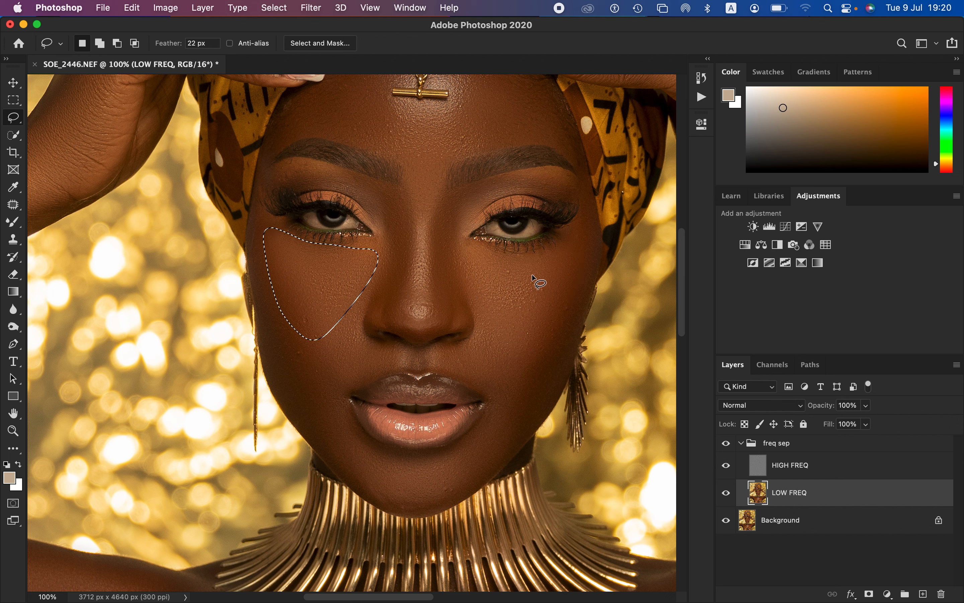
click(311, 8)
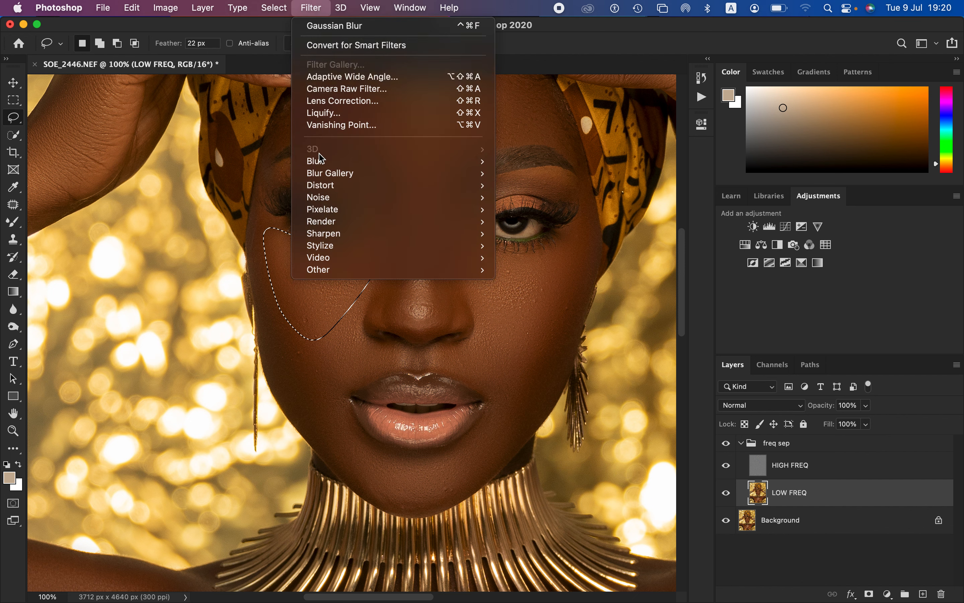
mouse_move(399, 162)
click(573, 210)
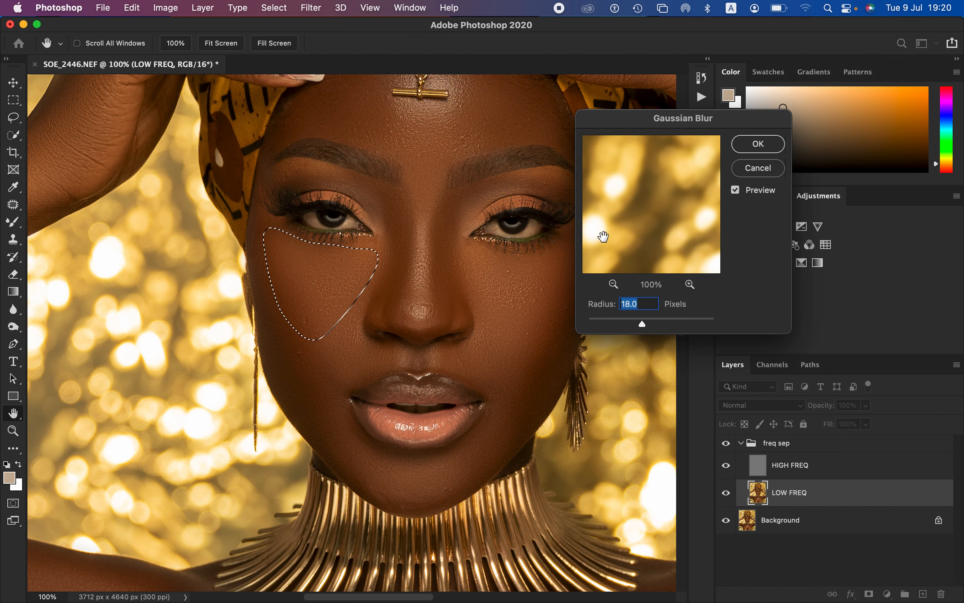
click(759, 143)
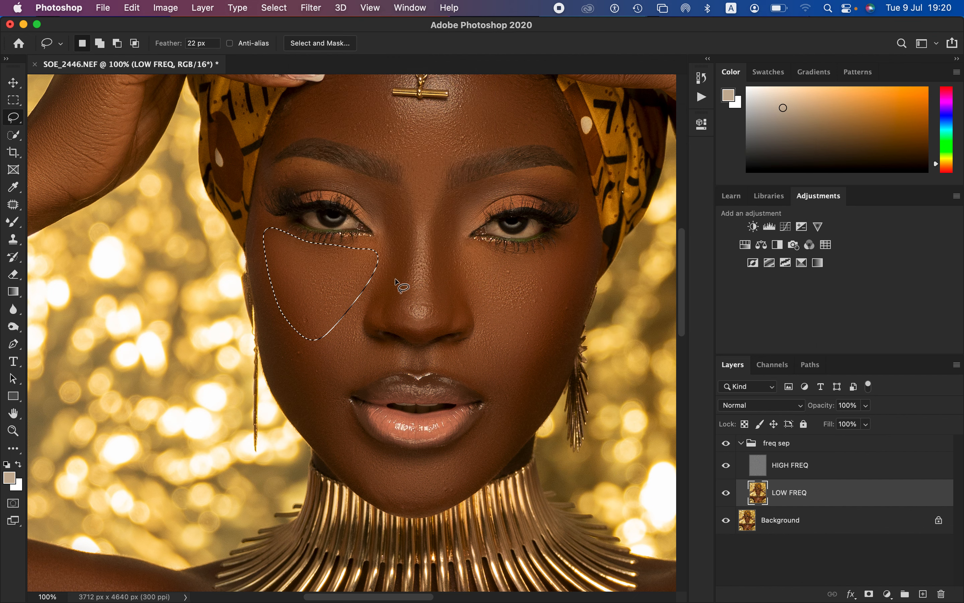
key(super+d)
Step: Lasso the image-left side of the nose on LOW FREQ, apply Gaussian Blur with an 18-pixel radius and deselect it
mouse_move(356, 177)
mouse_down()
mouse_move(399, 190)
mouse_move(409, 214)
mouse_move(402, 314)
mouse_move(357, 291)
mouse_move(387, 248)
mouse_move(368, 181)
mouse_up()
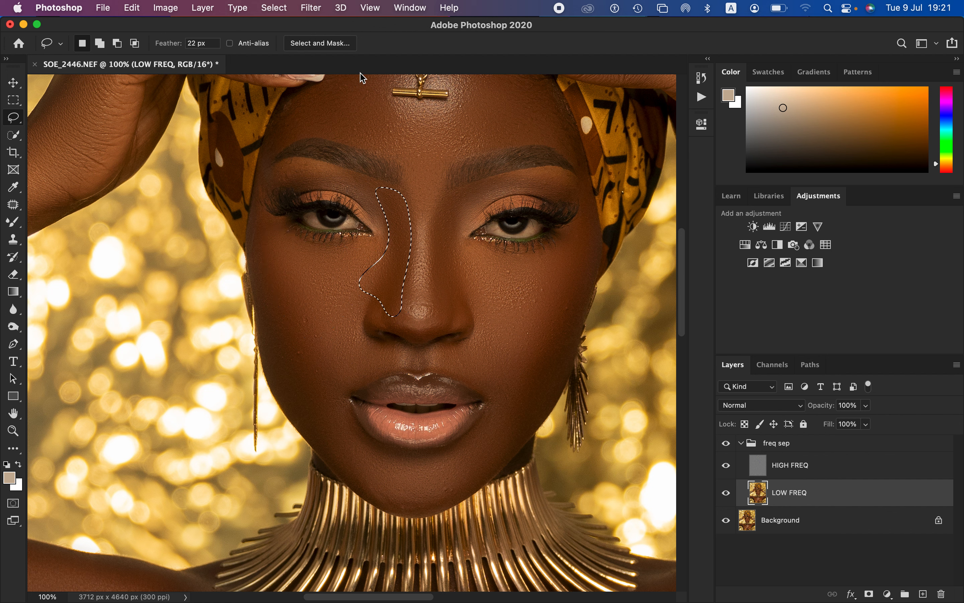
click(311, 8)
mouse_move(339, 161)
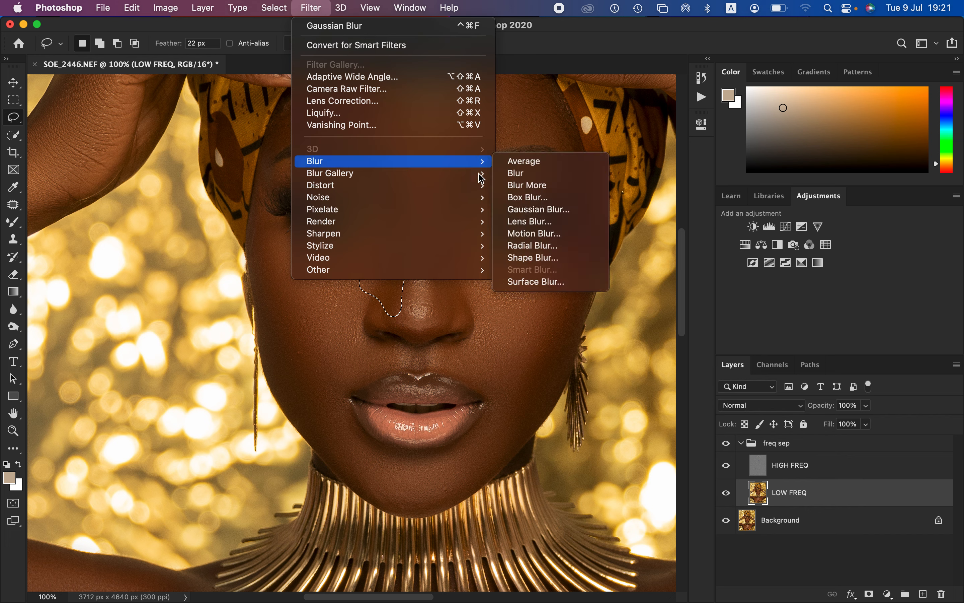
click(556, 210)
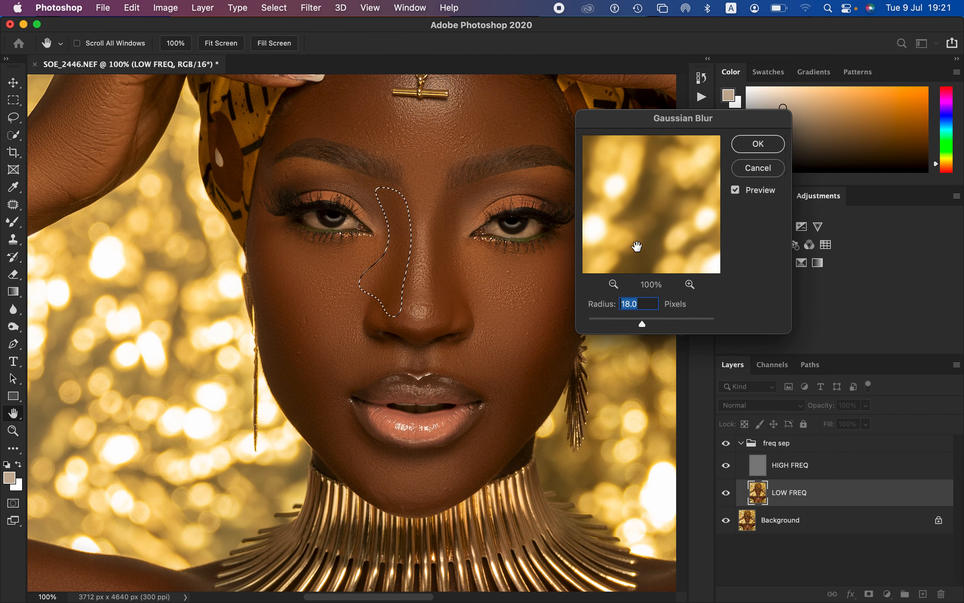
click(761, 144)
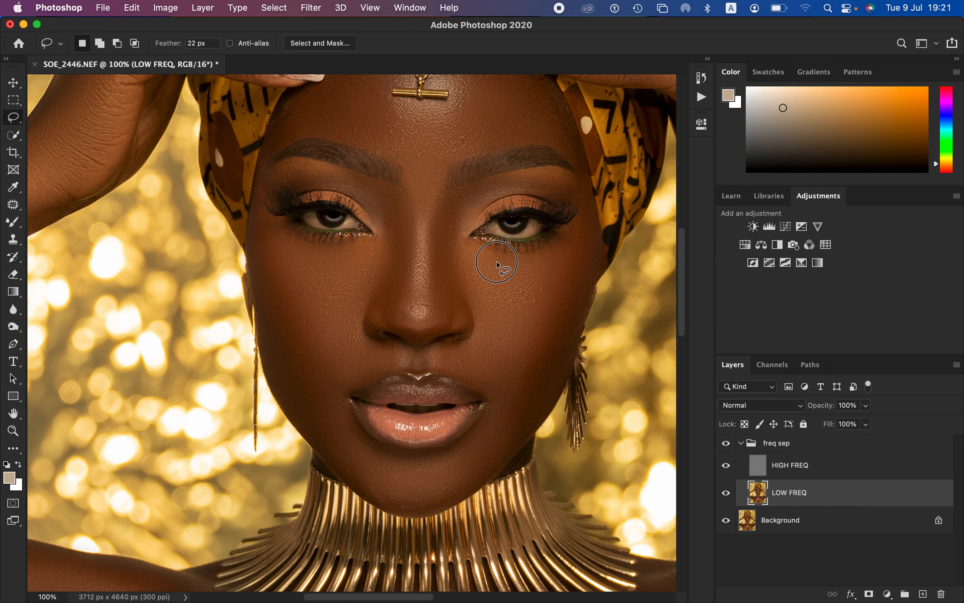
Step: Lasso the image-right side of the nose, apply the same 18-pixel Gaussian Blur and clear the selection
mouse_move(470, 186)
mouse_down()
mouse_move(447, 199)
mouse_move(434, 249)
mouse_move(440, 322)
mouse_move(489, 304)
mouse_move(459, 229)
mouse_move(464, 194)
mouse_up()
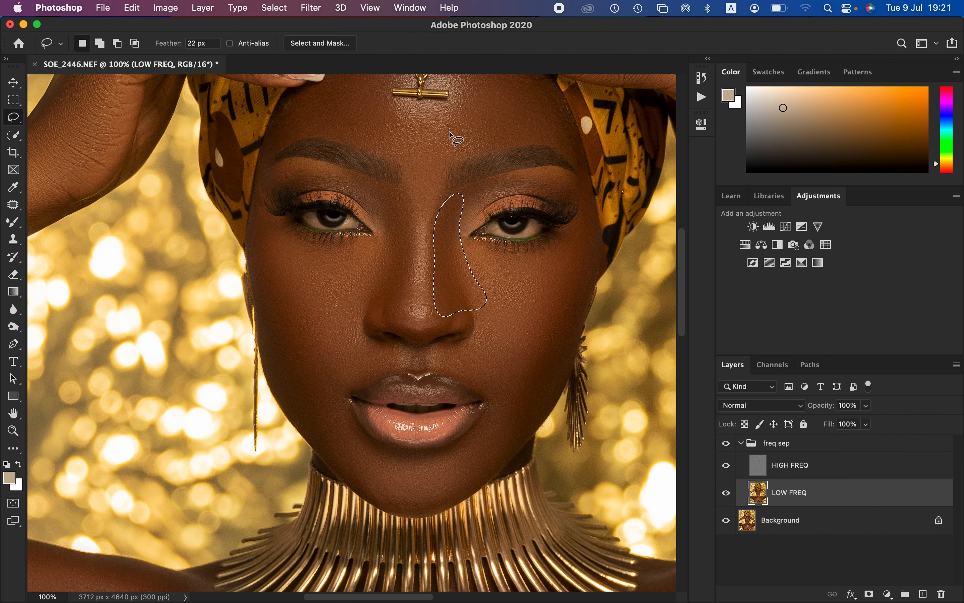
click(325, 9)
mouse_move(336, 161)
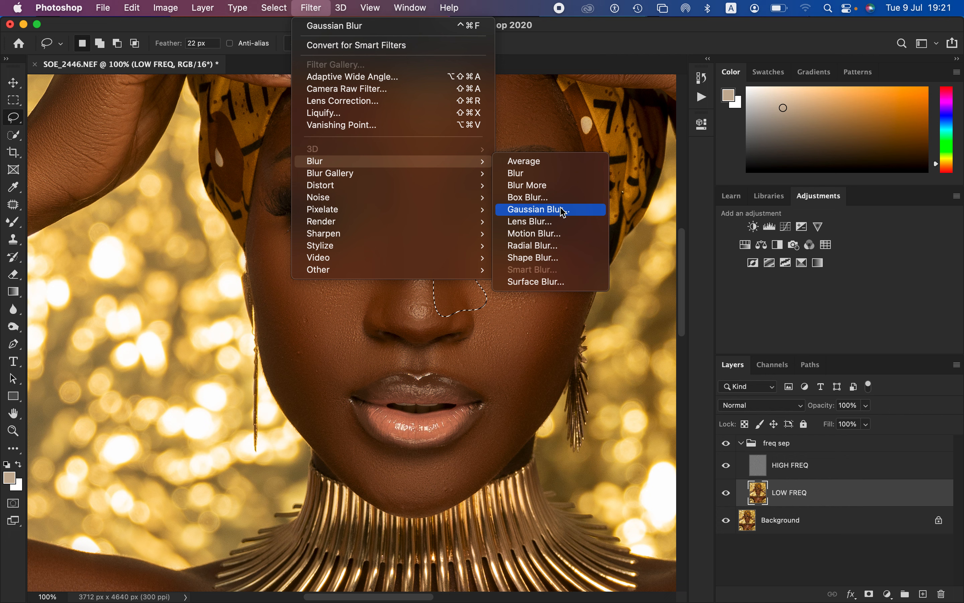
click(563, 213)
click(758, 142)
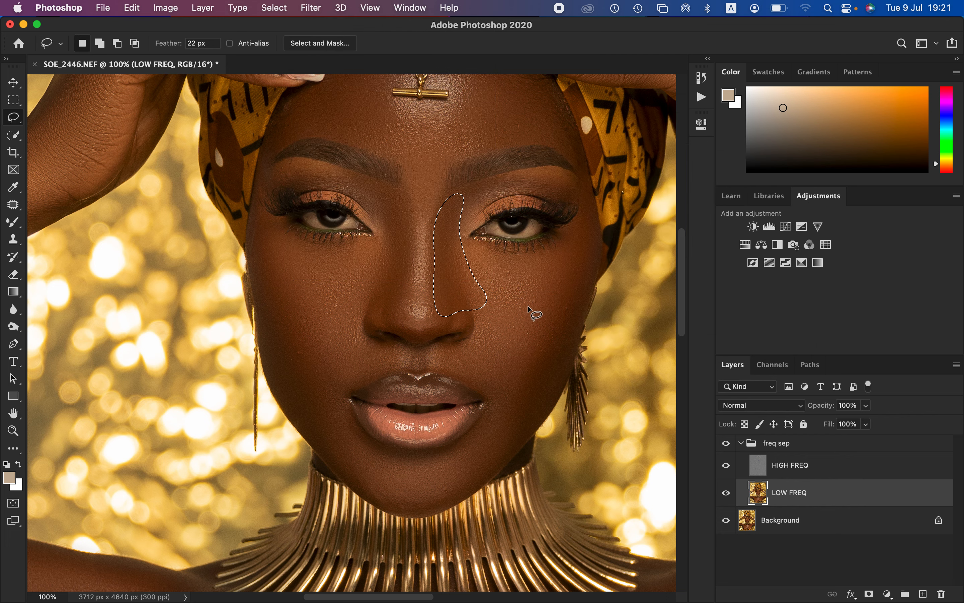
key(super+d)
Step: Lasso the image-right smile area between nose and mouth corner, apply the 18-pixel Gaussian Blur and deselect it
mouse_move(482, 335)
mouse_down()
mouse_move(441, 359)
mouse_move(498, 400)
mouse_move(527, 371)
mouse_move(518, 342)
mouse_up()
click(311, 8)
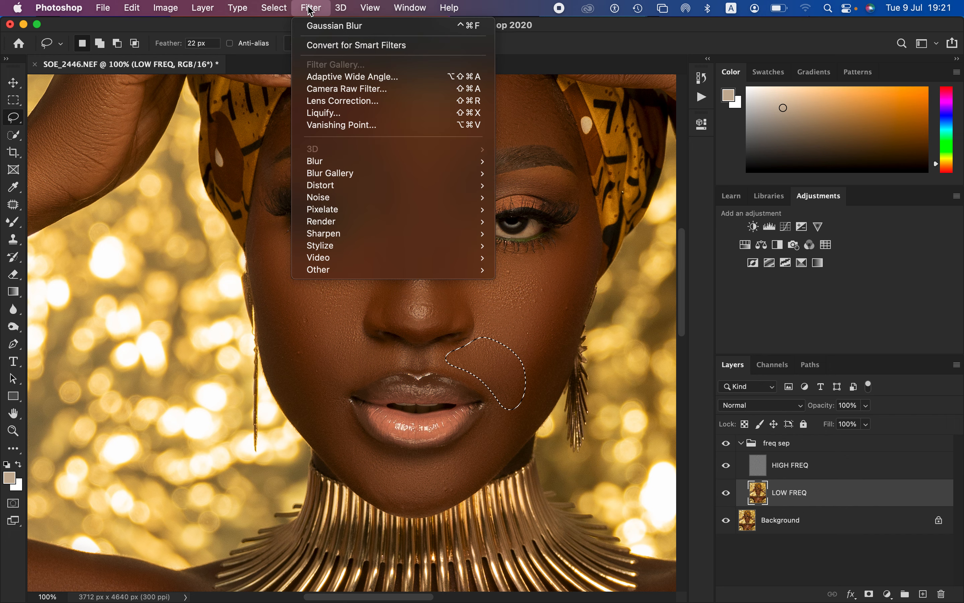
mouse_move(423, 161)
click(577, 209)
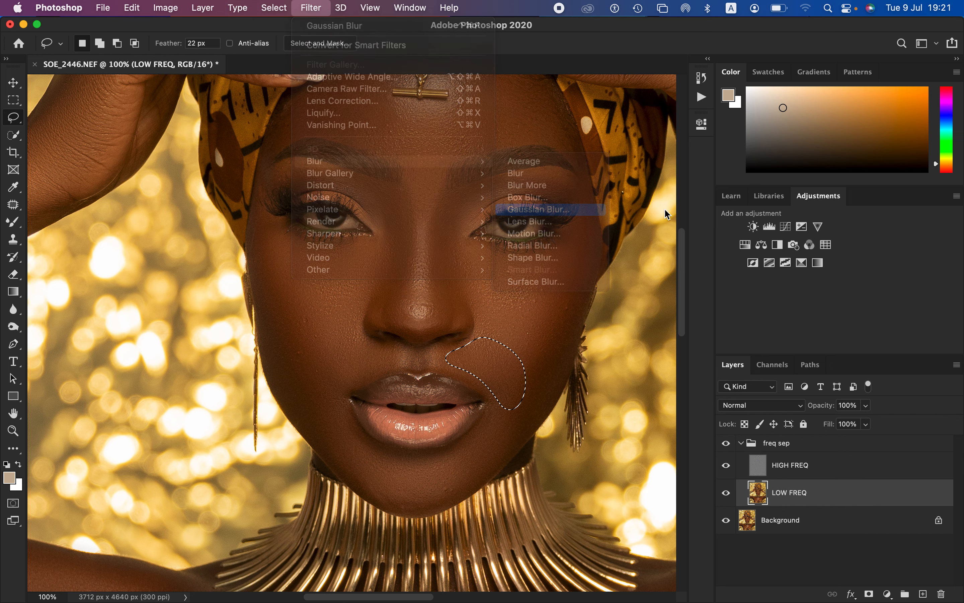
click(756, 145)
key(super+d)
Step: Lasso the image-left lower cheek beside the mouth, blur it with the 18-pixel Gaussian Blur and deselect it
mouse_move(325, 318)
mouse_down()
mouse_move(383, 364)
mouse_move(347, 388)
mouse_move(350, 429)
mouse_move(318, 442)
mouse_move(295, 344)
mouse_move(325, 323)
mouse_up()
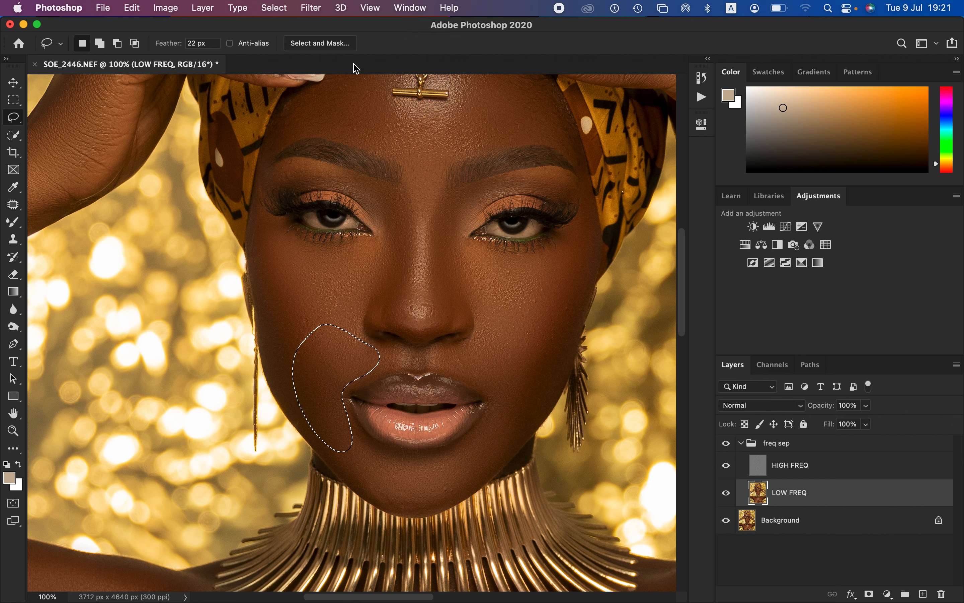
click(312, 8)
mouse_move(333, 161)
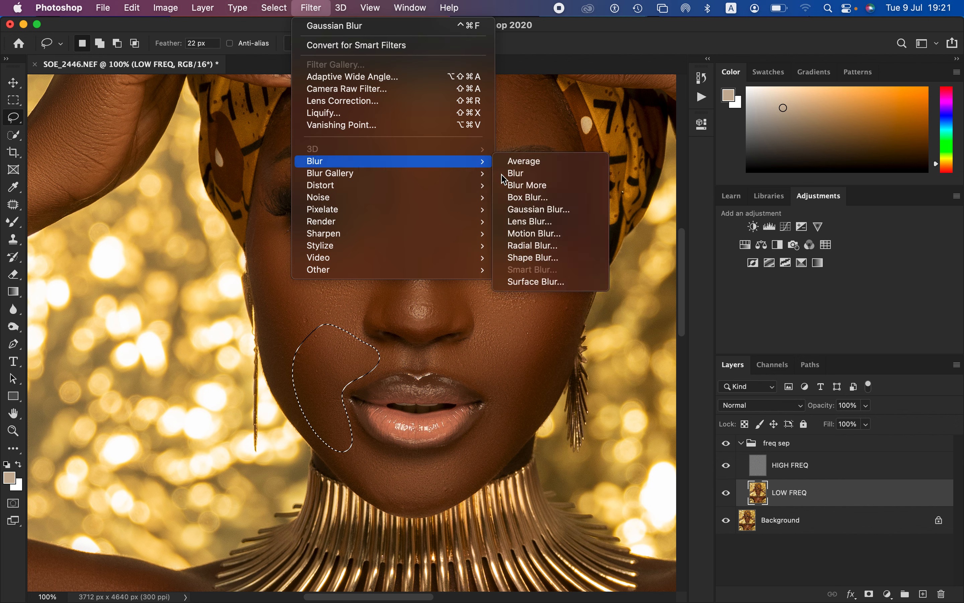
click(554, 211)
click(759, 144)
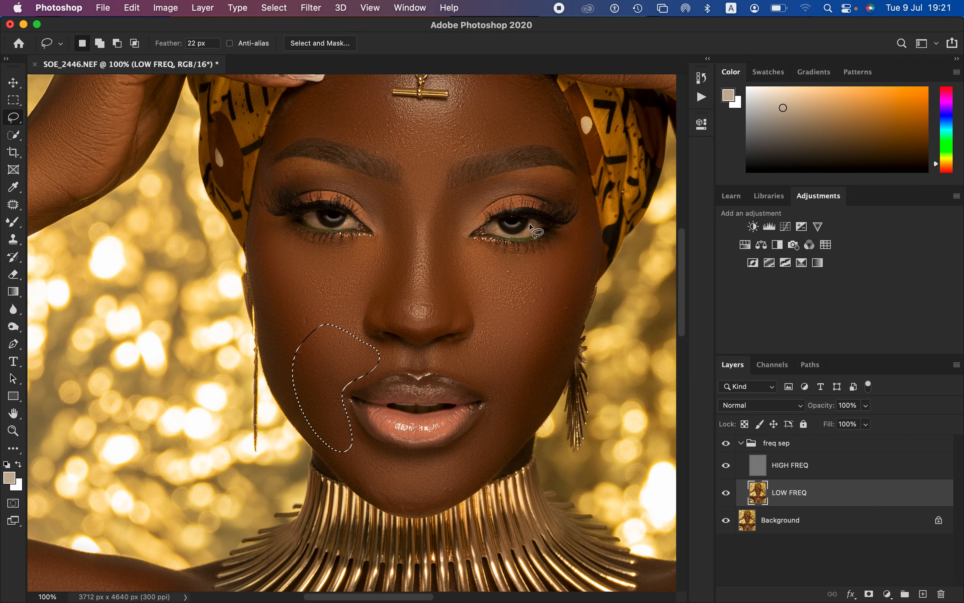
key(super+d)
Step: Lasso the image-right half of the forehead above the eyebrow, apply the 18-pixel Gaussian Blur and deselect it
drag(490, 150, 481, 222)
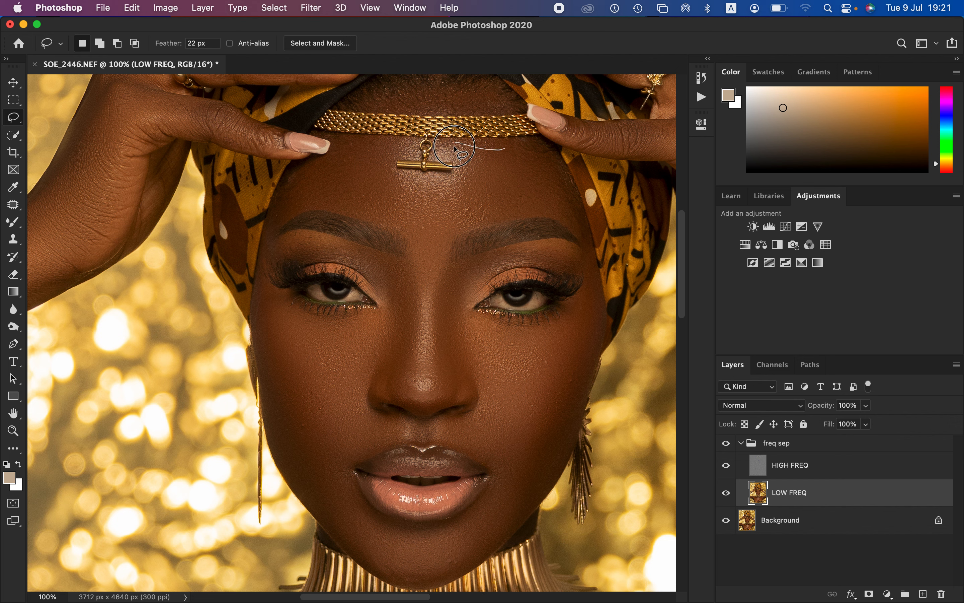
mouse_move(455, 145)
mouse_down()
mouse_move(461, 178)
mouse_move(432, 214)
mouse_move(433, 241)
mouse_move(554, 209)
mouse_move(552, 158)
mouse_move(468, 148)
mouse_up()
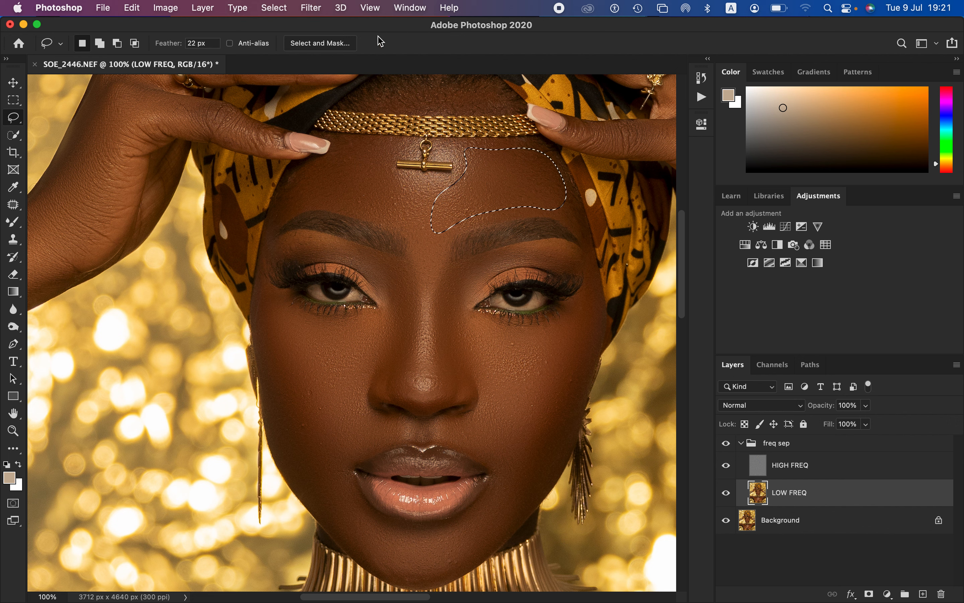
click(311, 7)
mouse_move(319, 161)
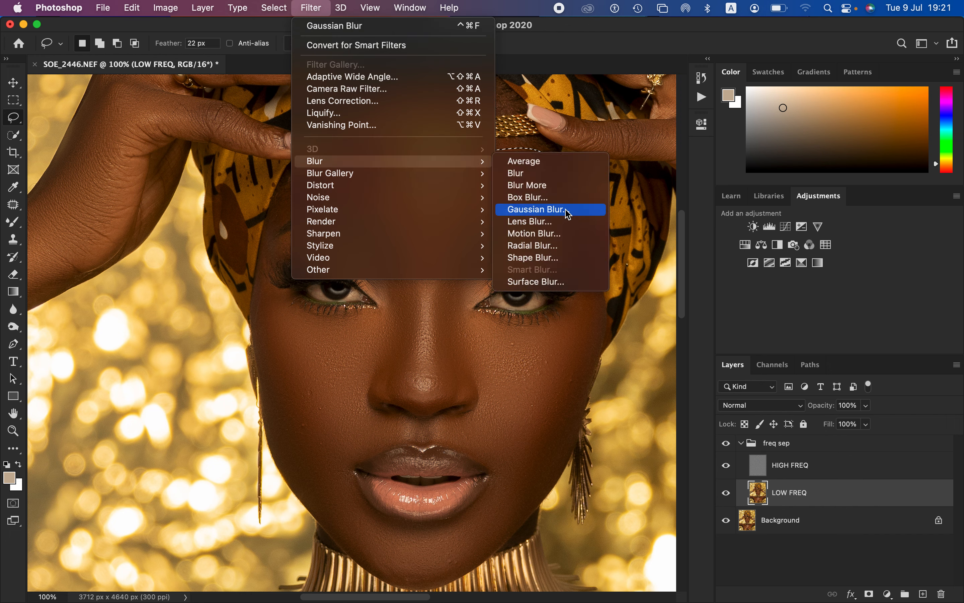
click(566, 211)
click(748, 150)
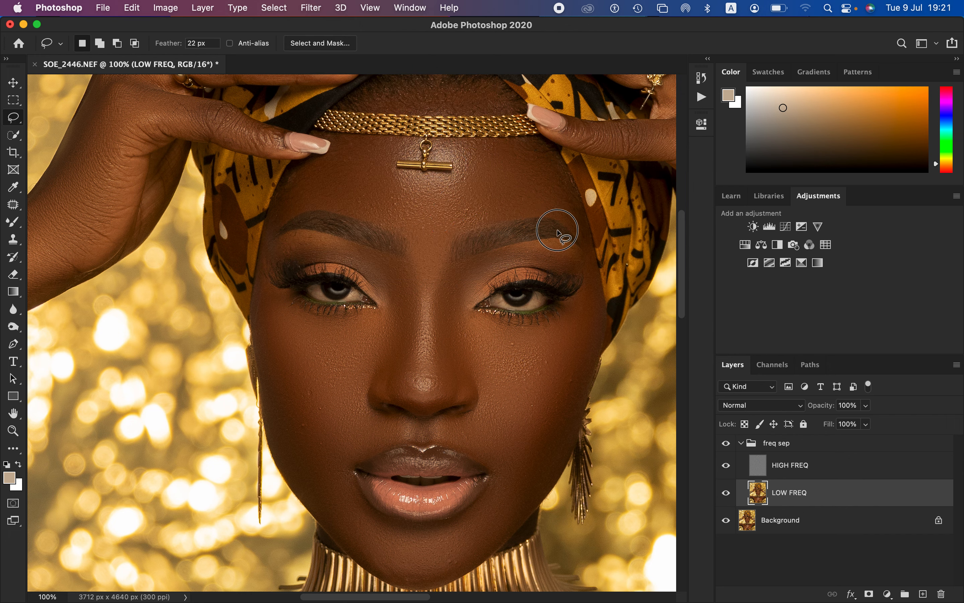
Step: Lasso the image-left half of the forehead, apply Gaussian Blur with an 18-pixel radius and clear the selection
mouse_move(350, 144)
mouse_down()
mouse_move(289, 183)
mouse_move(277, 199)
mouse_move(283, 218)
mouse_move(340, 203)
mouse_move(411, 227)
mouse_move(419, 215)
mouse_move(389, 186)
mouse_move(367, 151)
mouse_up()
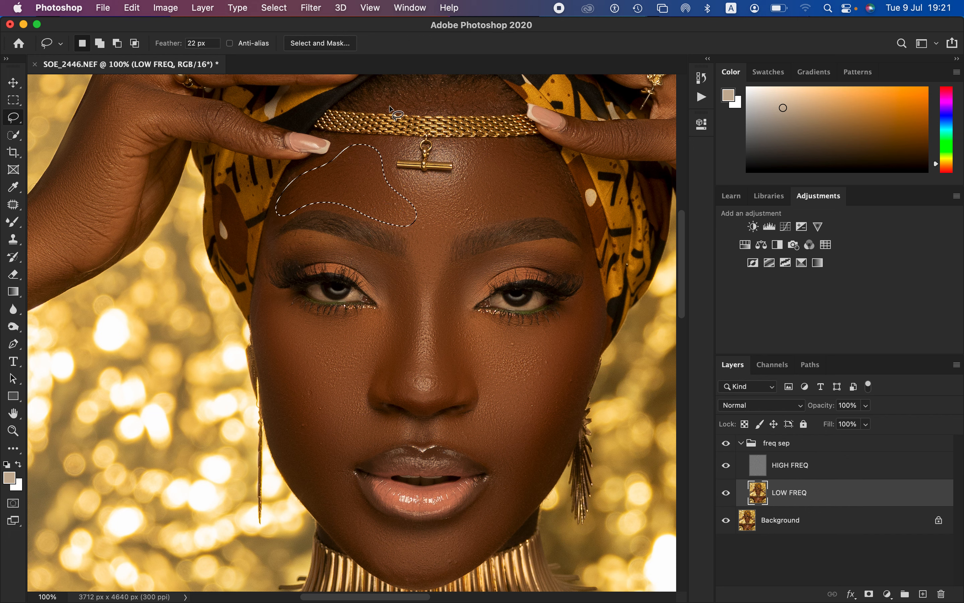
click(310, 8)
mouse_move(345, 165)
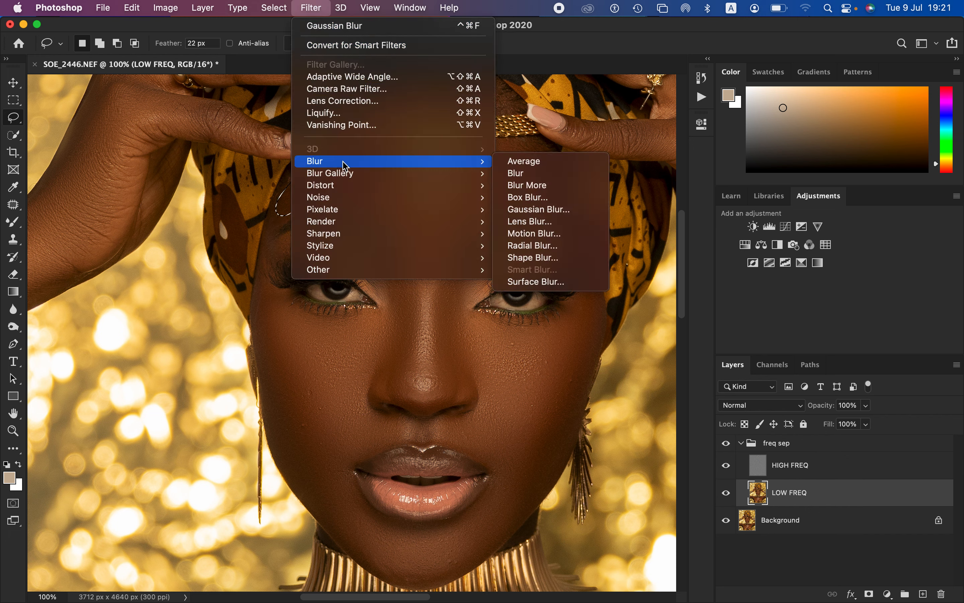
click(555, 209)
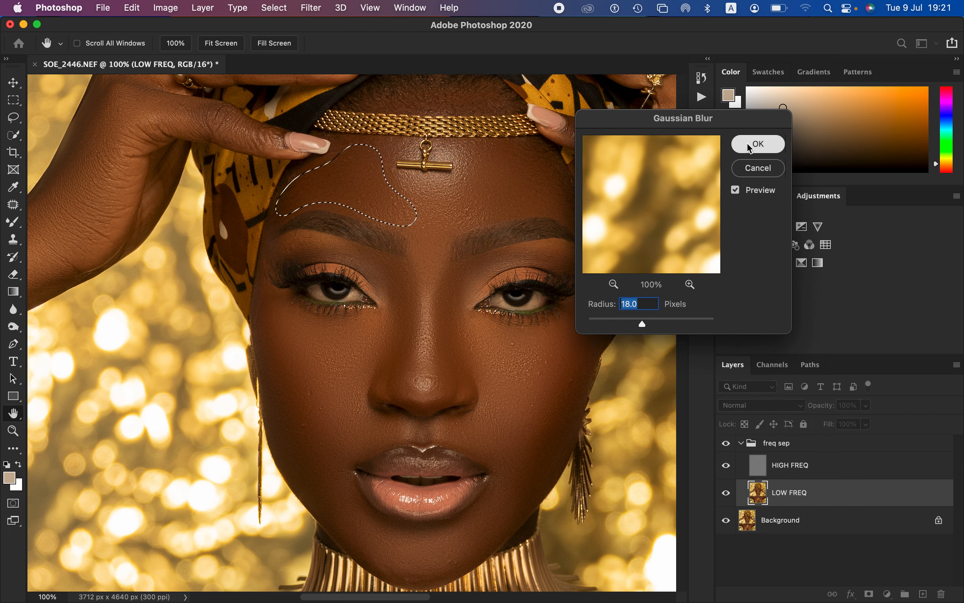
click(759, 144)
click(495, 350)
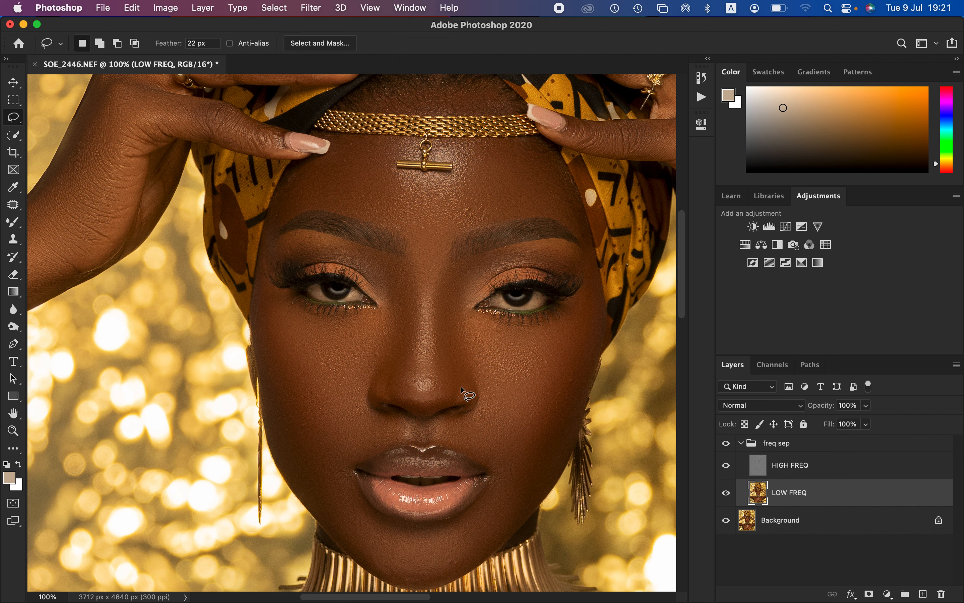
Step: Lasso a curved band around the chin below the lips, apply Gaussian Blur with an 18-pixel radius and deselect it
drag(461, 388, 461, 299)
mouse_move(342, 376)
mouse_down()
mouse_move(355, 453)
mouse_move(436, 481)
mouse_move(484, 448)
mouse_move(519, 393)
mouse_move(464, 435)
mouse_move(418, 445)
mouse_move(366, 417)
mouse_move(338, 375)
mouse_move(317, 382)
mouse_move(346, 437)
mouse_up()
click(311, 8)
mouse_move(350, 161)
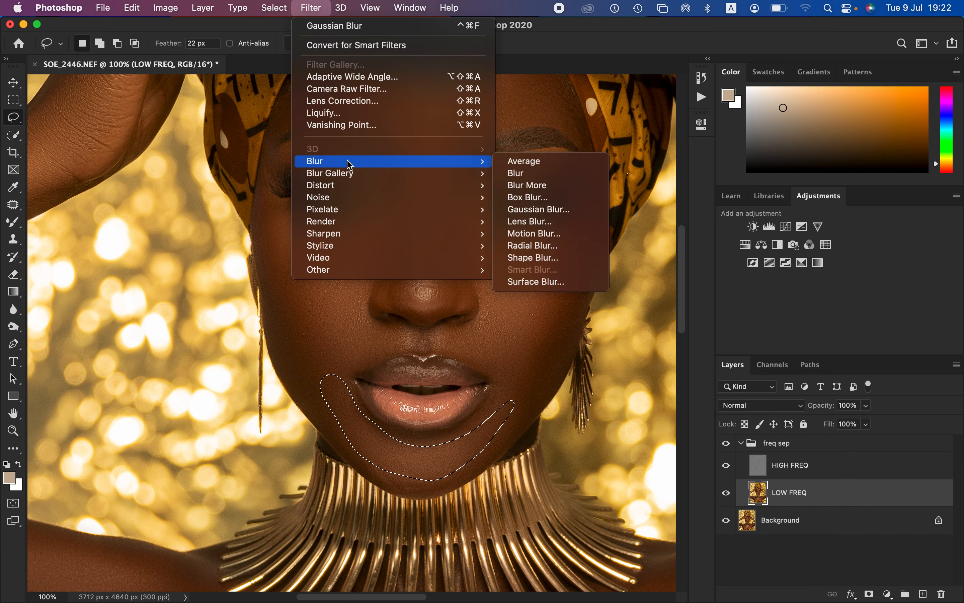
click(562, 210)
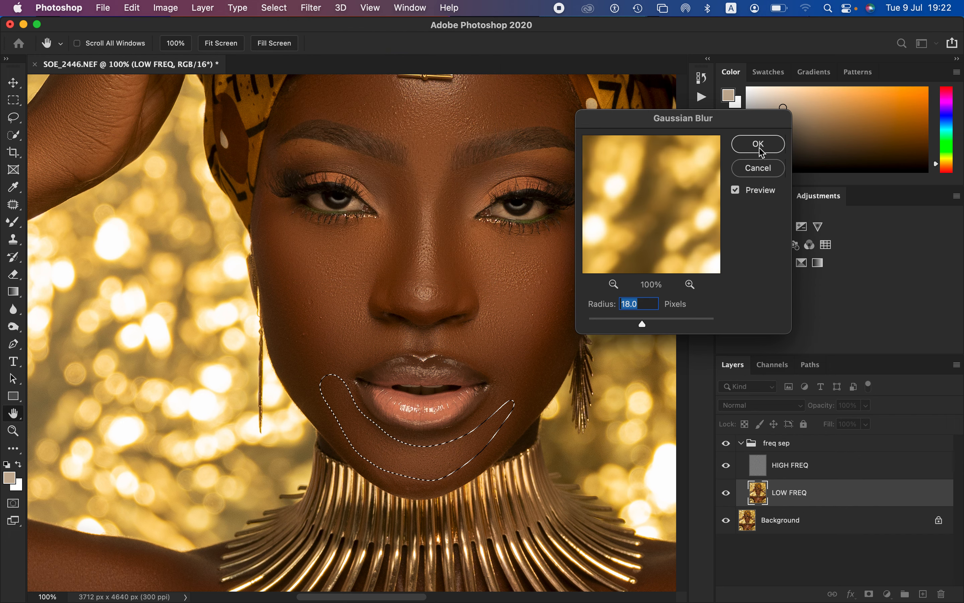
click(759, 145)
key(super+d)
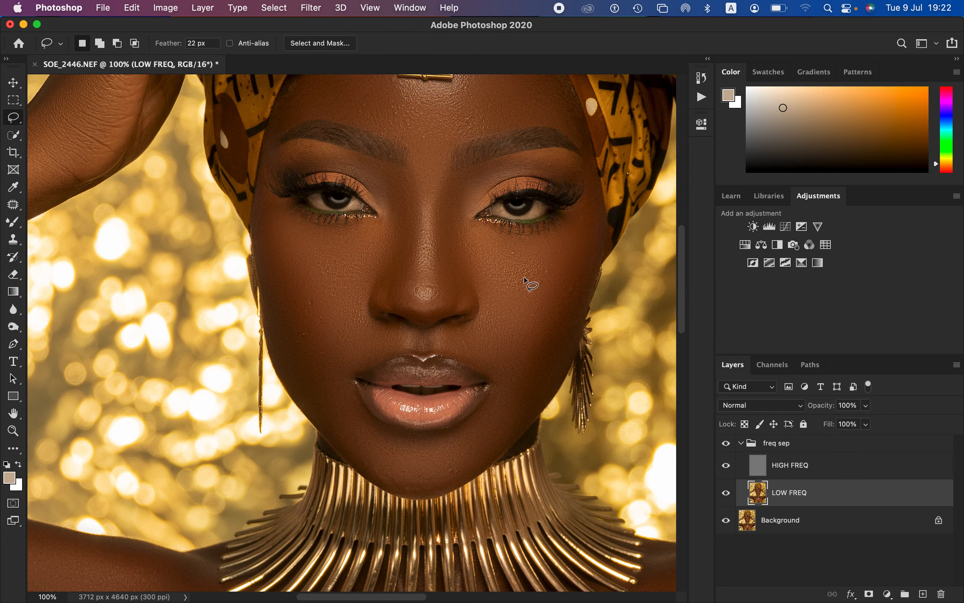
Step: Select the HIGH FREQ layer and set up the Clone Stamp in Normal mode with a 15 px Soft Round brush at 0% hardness
key(super+minus)
key(super+minus)
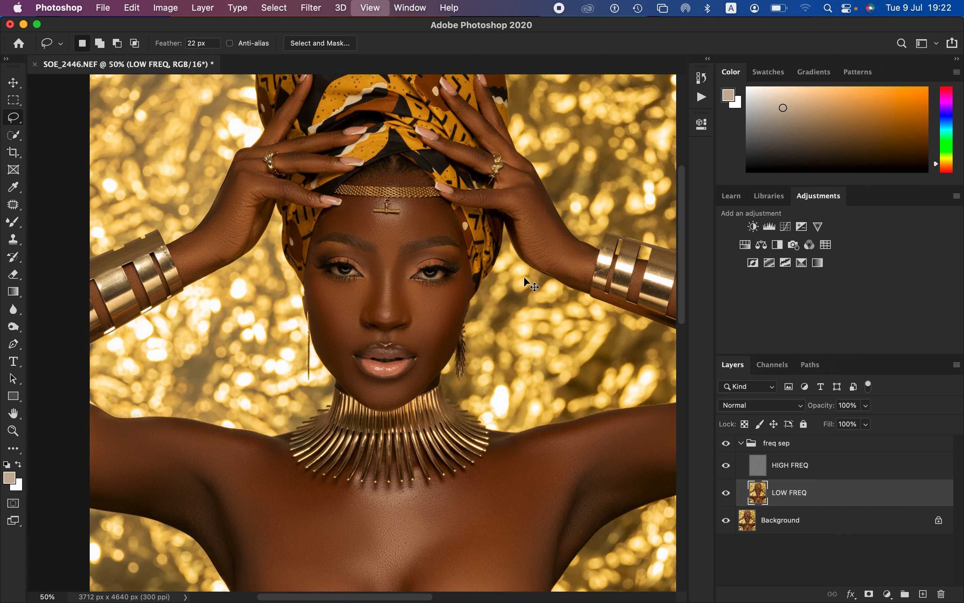
key(super+minus)
drag(336, 197, 438, 313)
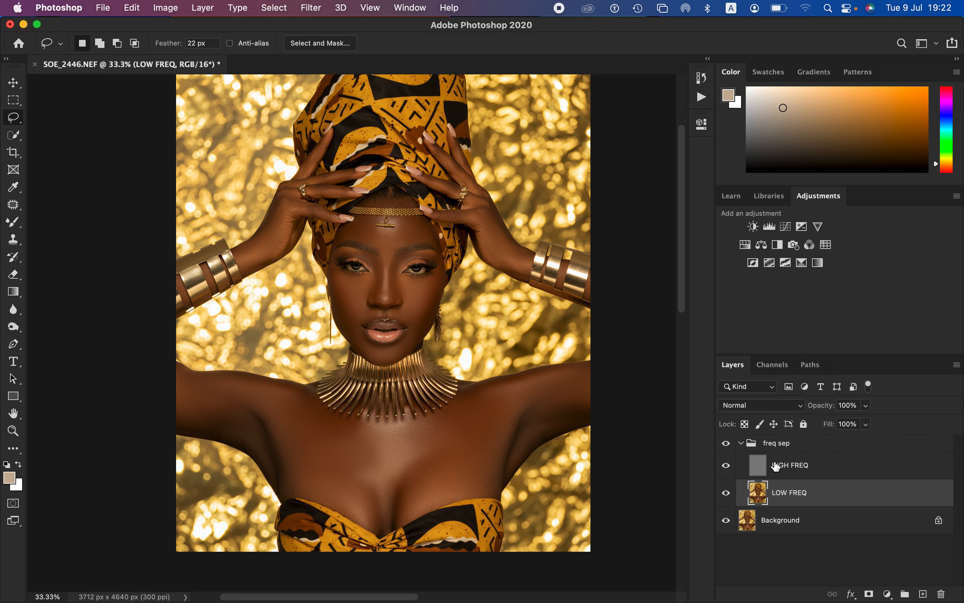
click(801, 473)
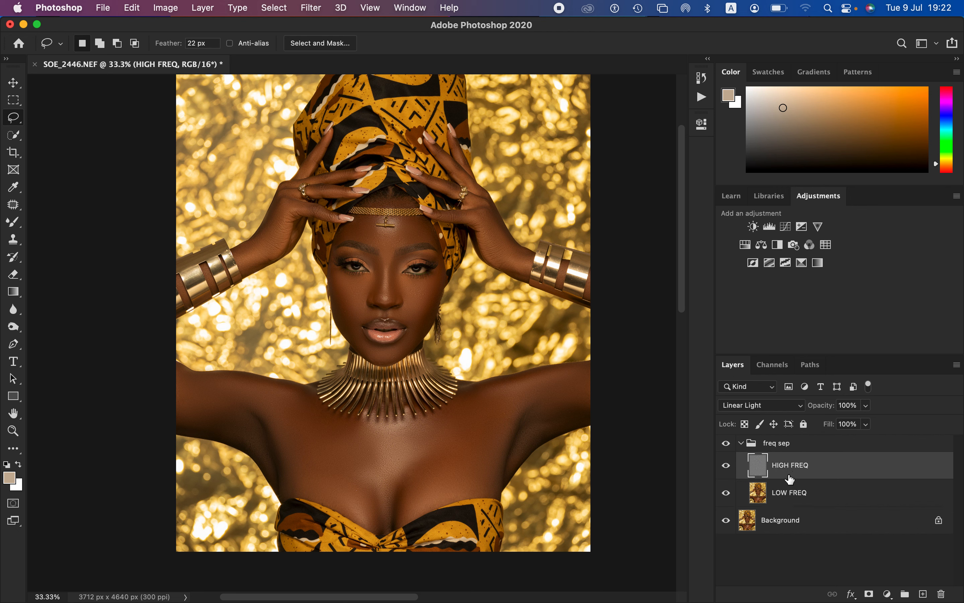
click(14, 240)
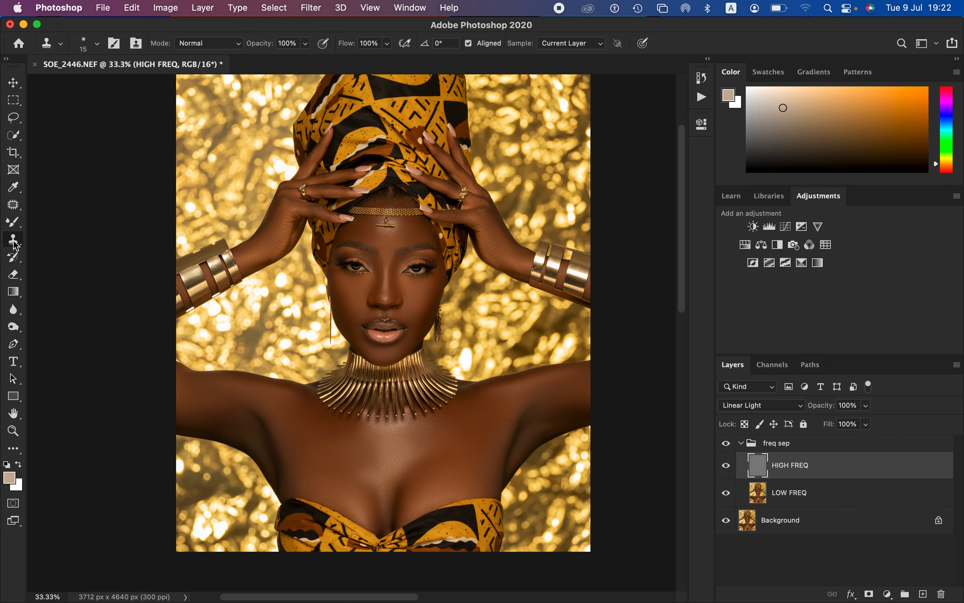
click(198, 44)
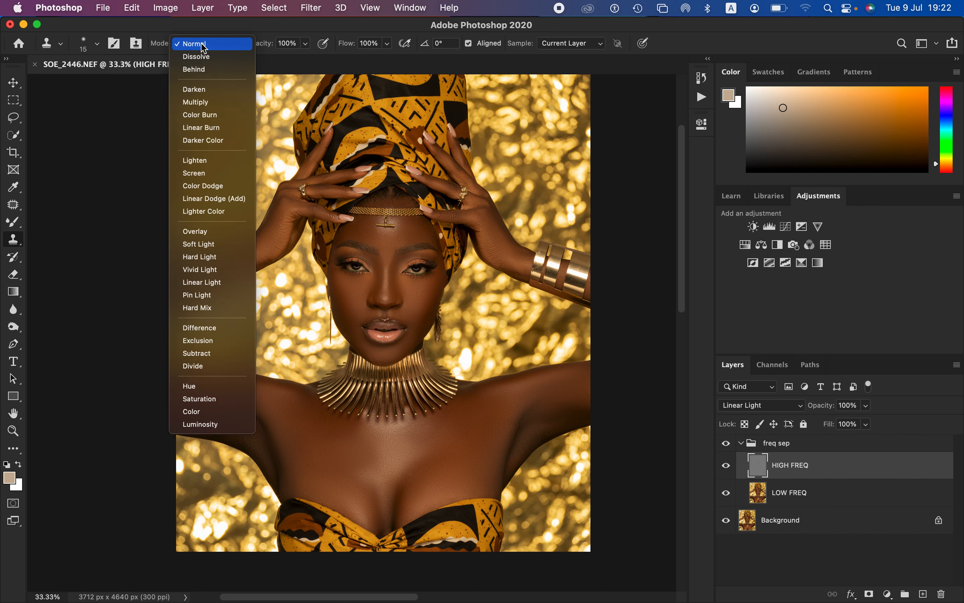
click(198, 43)
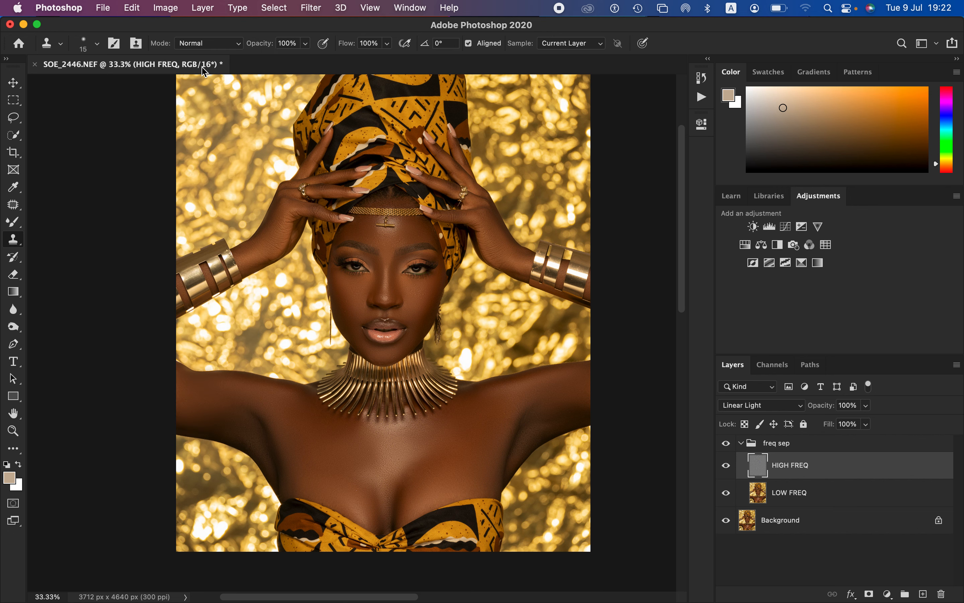
click(97, 44)
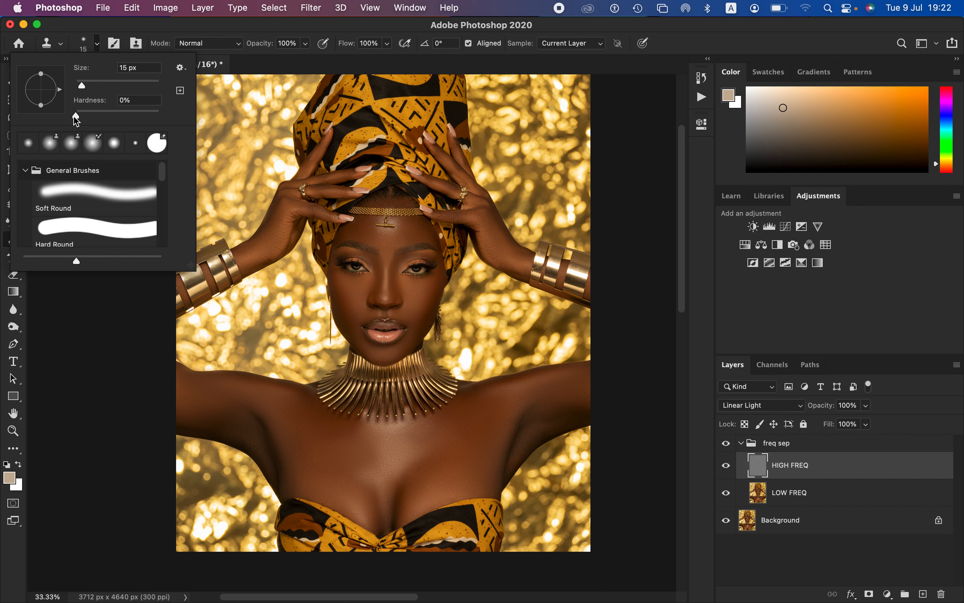
click(81, 193)
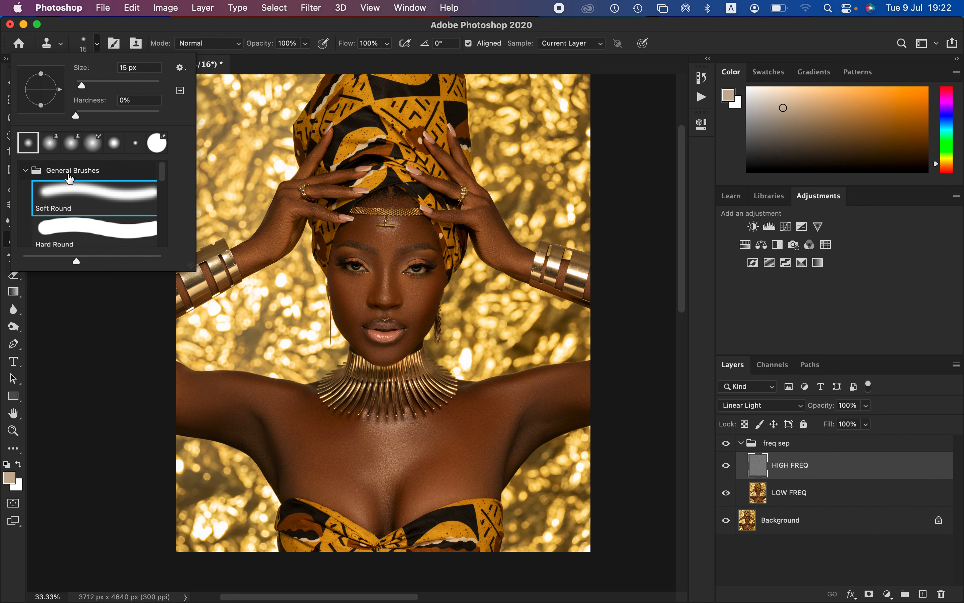
click(76, 116)
Step: Clone clean skin texture over the small blemishes on the image-left cheek at 300% zoom
key(super+equal)
key(super+equal)
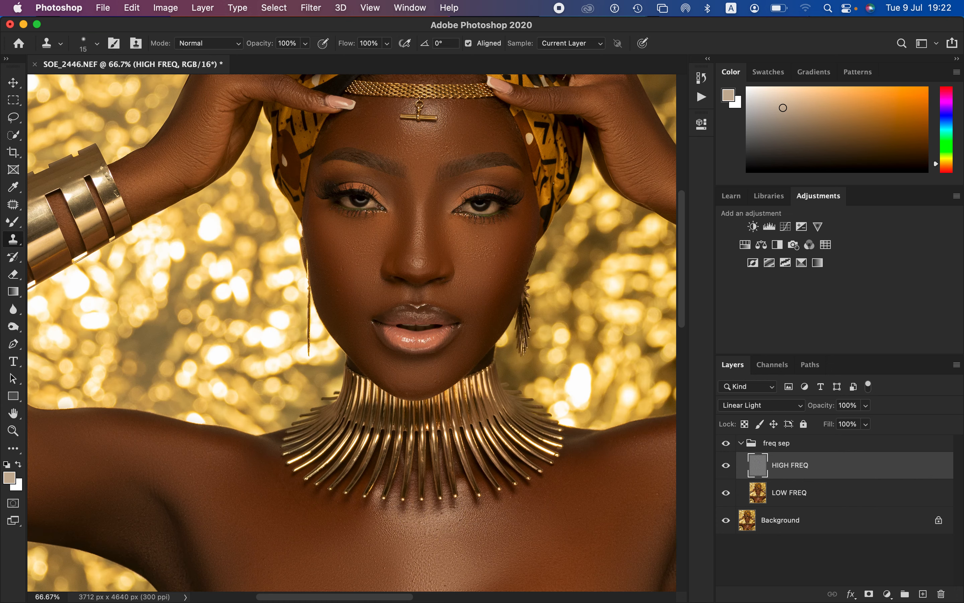
key(super+equal)
key(super+equal)
key(super+equal)
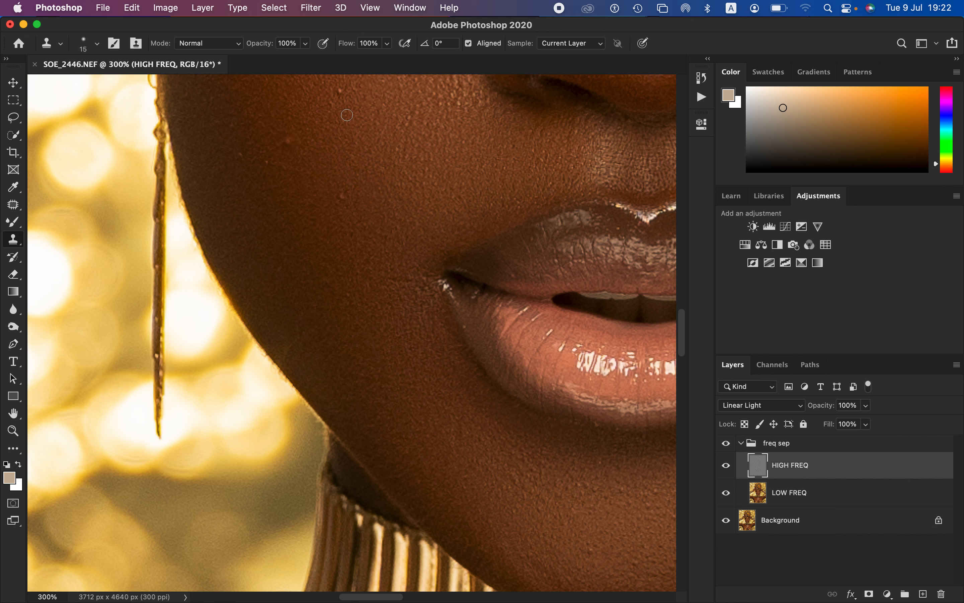
alt+click(298, 153)
click(337, 90)
alt+click(255, 177)
click(243, 154)
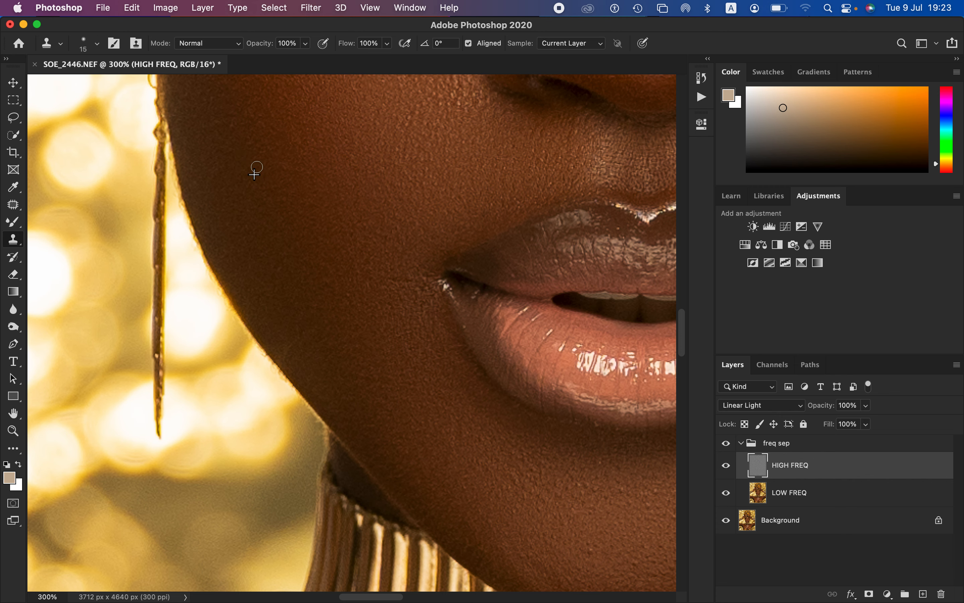
Step: Clone clean skin texture over the small blemishes beside the image-left mouth corner and across the chin
alt+click(409, 312)
mouse_move(424, 297)
mouse_down()
mouse_move(420, 274)
mouse_move(409, 282)
mouse_move(420, 292)
mouse_move(437, 286)
mouse_up()
mouse_move(504, 241)
mouse_down()
mouse_move(312, 280)
mouse_move(262, 267)
mouse_up()
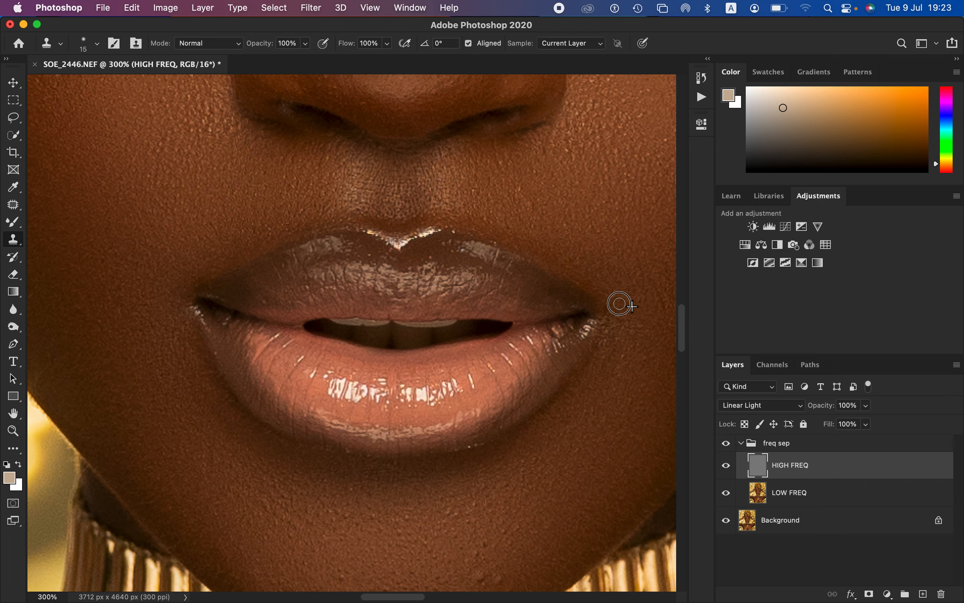
drag(507, 458, 469, 313)
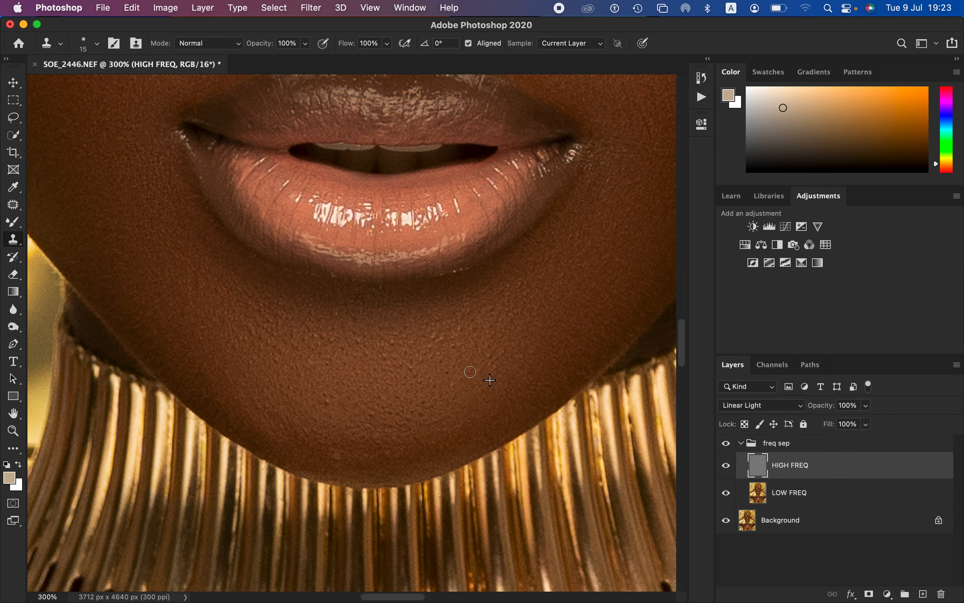
alt+click(497, 370)
click(493, 354)
alt+click(390, 411)
click(372, 412)
alt+click(411, 446)
click(386, 452)
Step: Clone clean skin texture over the raised bump below the image-right eye and the spots around the nose tip
drag(518, 187, 469, 378)
scroll(470, 377, up, 10)
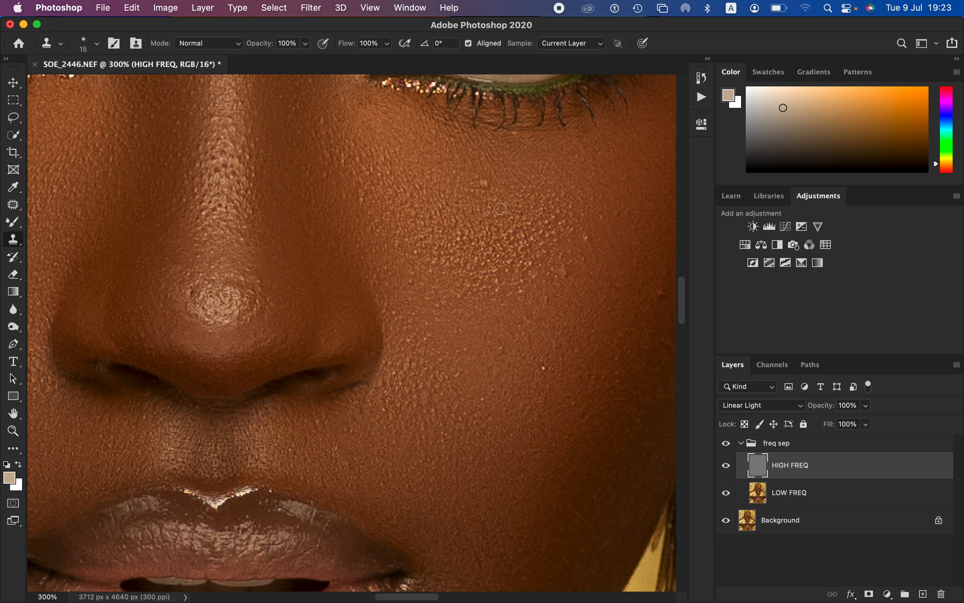
alt+click(501, 211)
click(485, 183)
alt+click(256, 294)
mouse_move(209, 301)
mouse_down()
mouse_move(220, 295)
mouse_move(201, 301)
mouse_up()
Step: Enlarge the Clone Stamp brush to 30 px and clone over the blemishes on the central forehead below the pendant
drag(478, 245, 497, 546)
drag(461, 260, 488, 442)
key(bracketright)
key(bracketright)
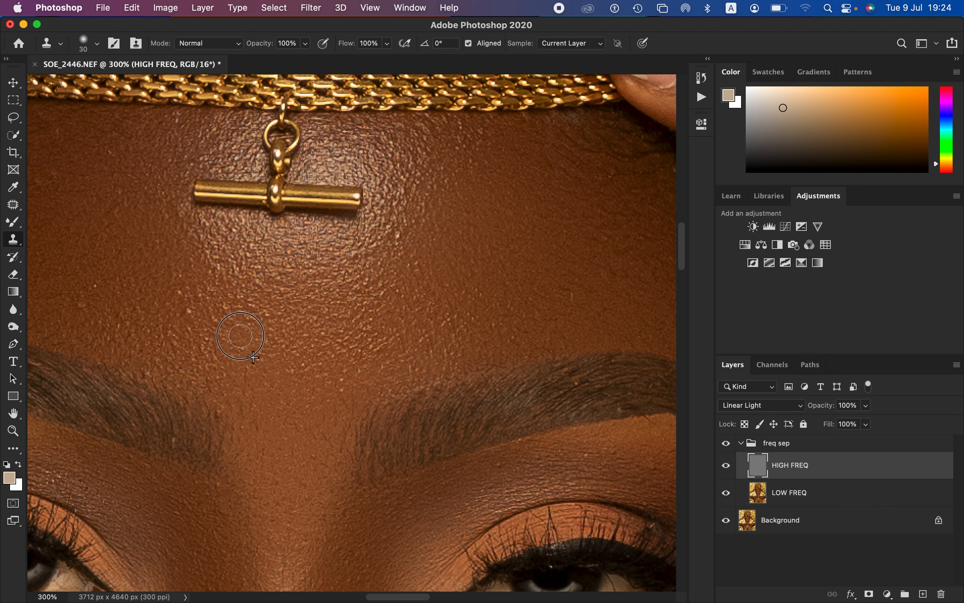
drag(178, 297, 194, 310)
alt+click(211, 321)
click(212, 296)
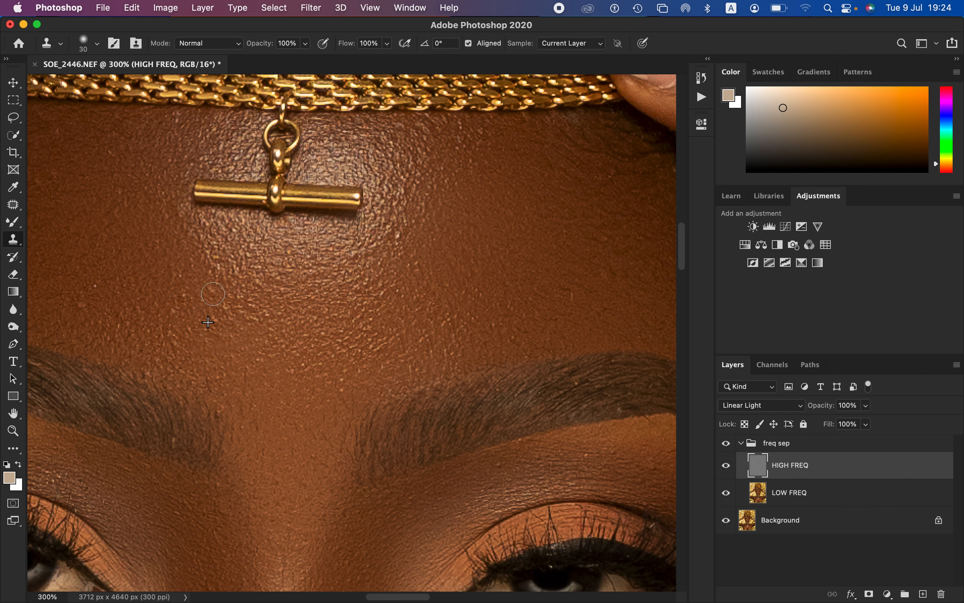
alt+click(287, 298)
drag(265, 307, 257, 318)
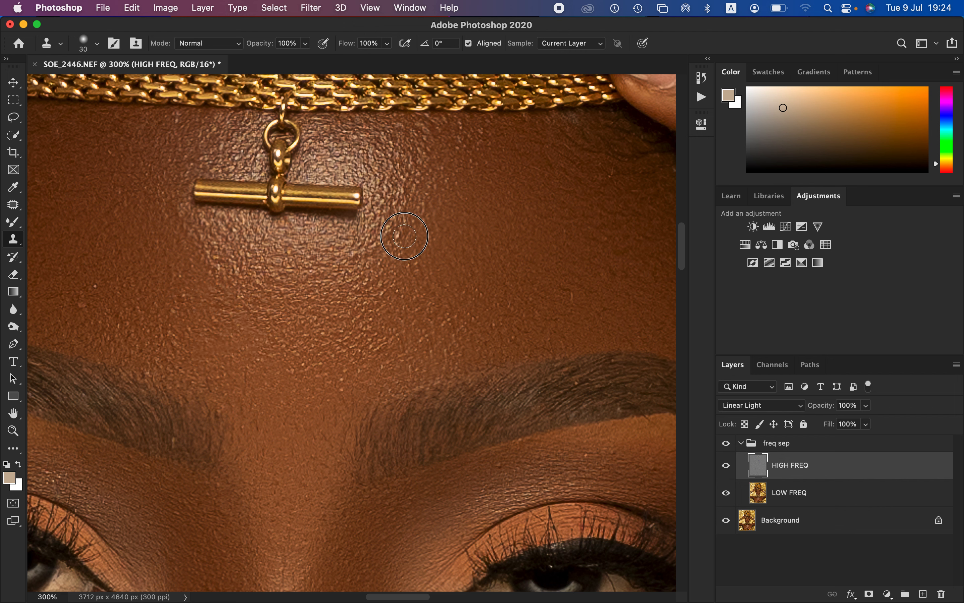
Step: Clone smooth skin texture over the bumps on the outer image-left side of the forehead
alt+click(166, 320)
click(135, 303)
alt+click(109, 312)
drag(80, 304, 84, 289)
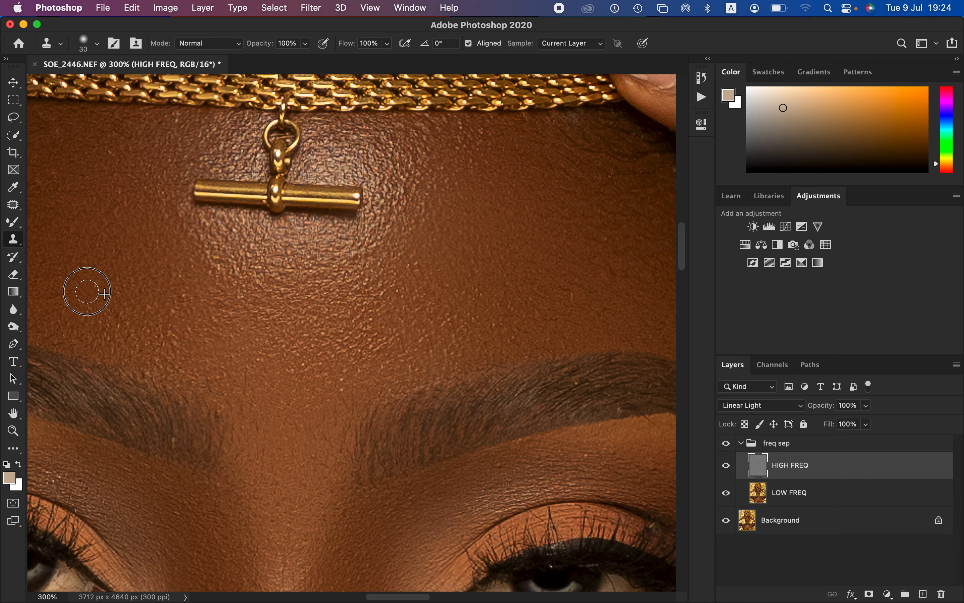
alt+click(112, 308)
click(95, 284)
Step: Clone clean texture over the blemishes just above the inner part of the image-left eyebrow
alt+click(202, 362)
click(166, 360)
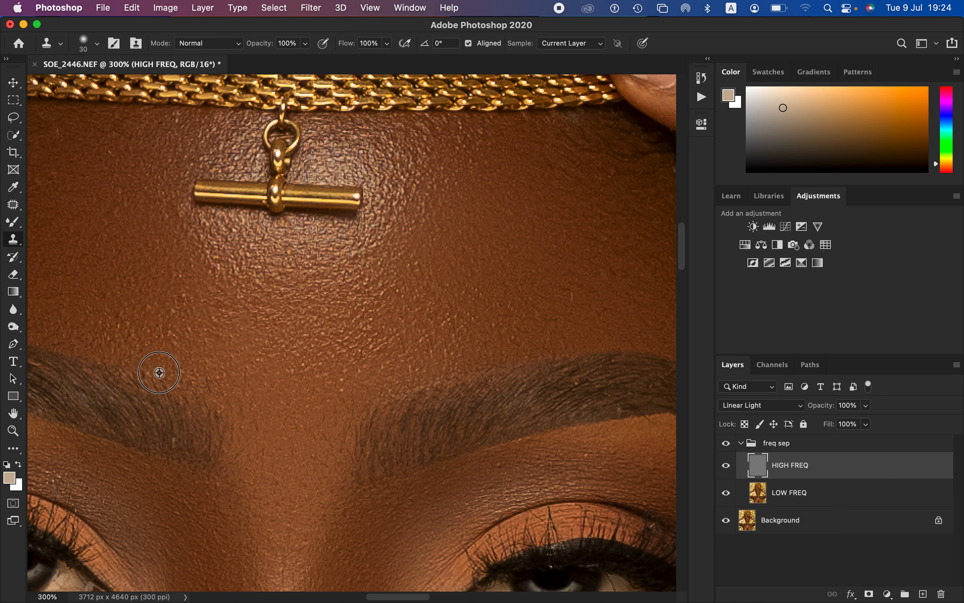
alt+click(180, 329)
click(168, 325)
alt+click(189, 317)
click(184, 296)
alt+click(201, 327)
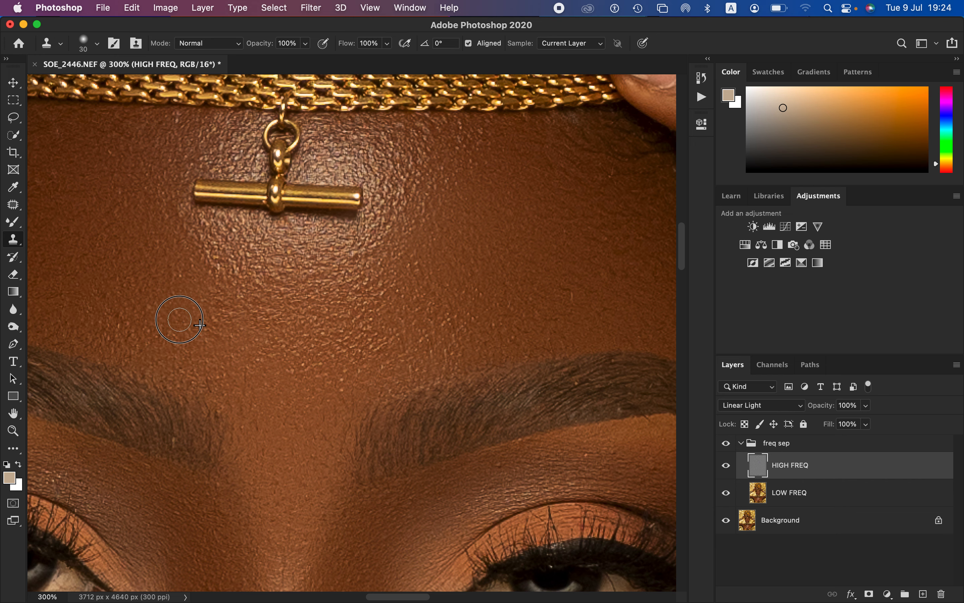
click(180, 319)
Step: Clone clean skin texture over the blemishes on the image-right shoulder near the armpit crease at 100% zoom
key(super+minus)
key(super+minus)
key(super+minus)
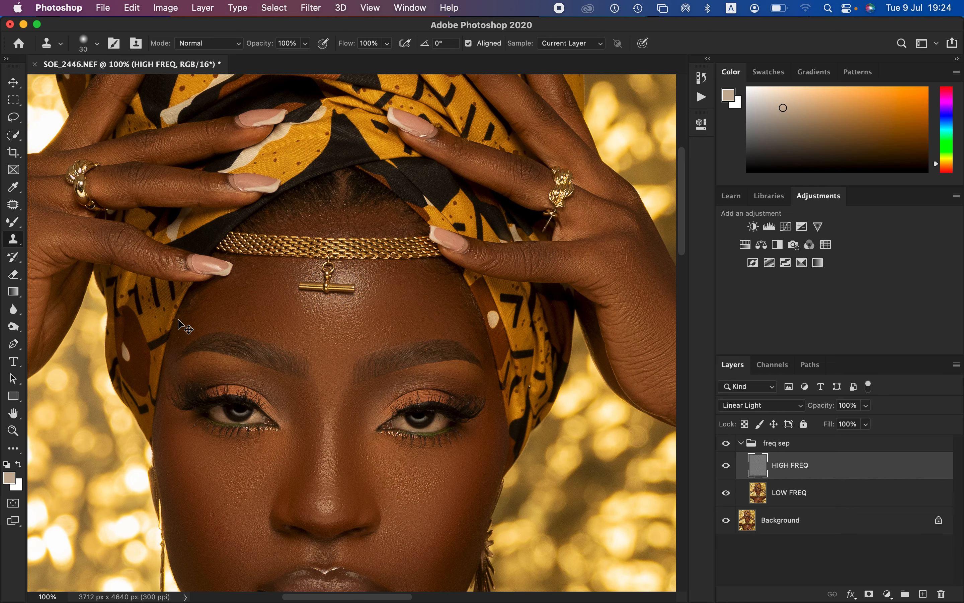
key(super+minus)
key(super+minus)
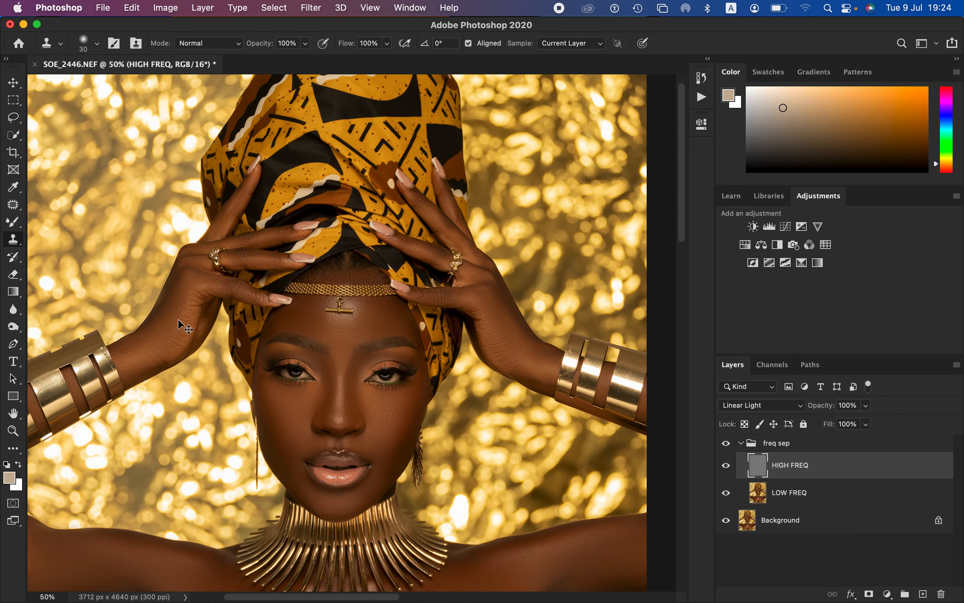
key(super+plus)
key(super+plus)
key(super+plus)
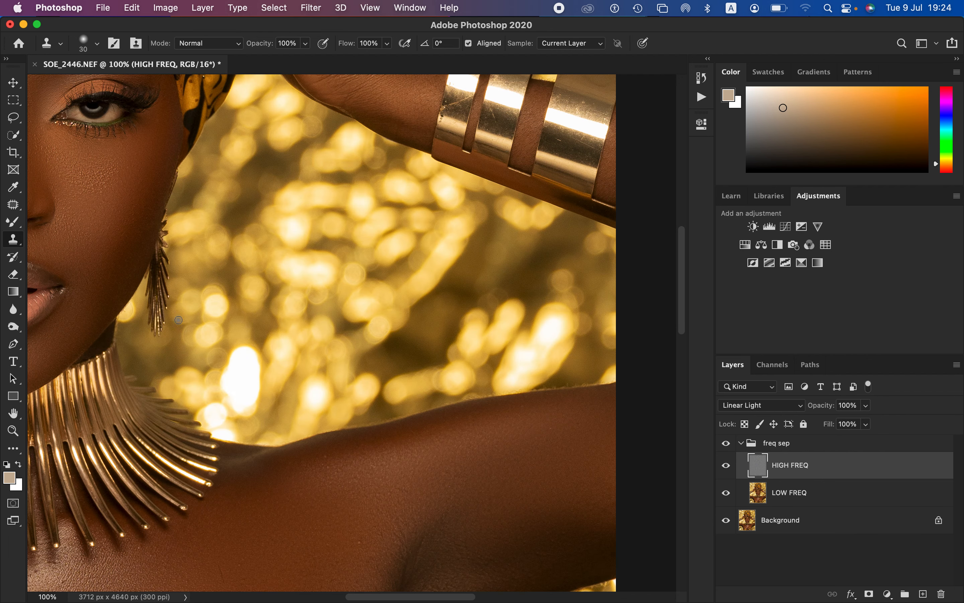
scroll(441, 216, down, 10)
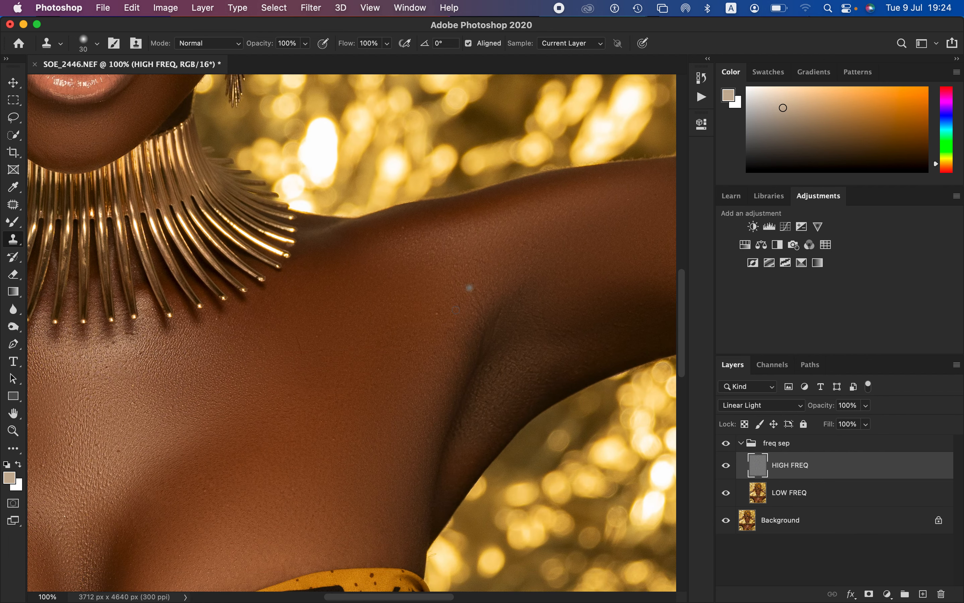
alt+click(437, 314)
mouse_move(444, 315)
mouse_down()
mouse_move(519, 293)
mouse_move(502, 305)
mouse_move(502, 324)
mouse_move(509, 299)
mouse_up()
alt+click(515, 305)
Step: Enlarge the Clone Stamp brush to 60 px and clone over the dark spot and bright speck on the chest
drag(206, 406, 466, 354)
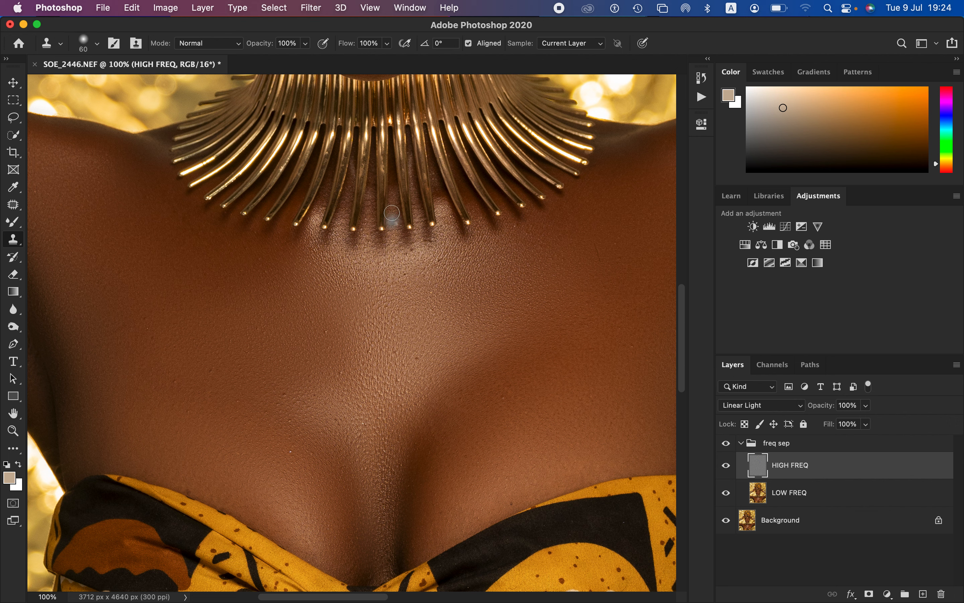
alt+click(477, 368)
click(290, 452)
Step: Compare the whole portrait with the freq sep group hidden and shown
drag(222, 327, 499, 441)
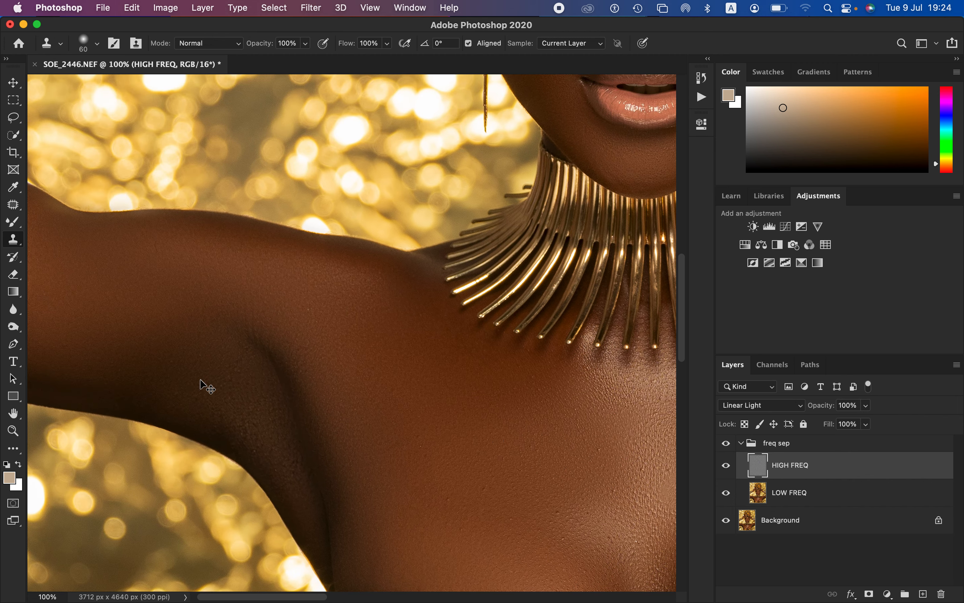
key(super+minus)
key(super+minus)
key(super+minus)
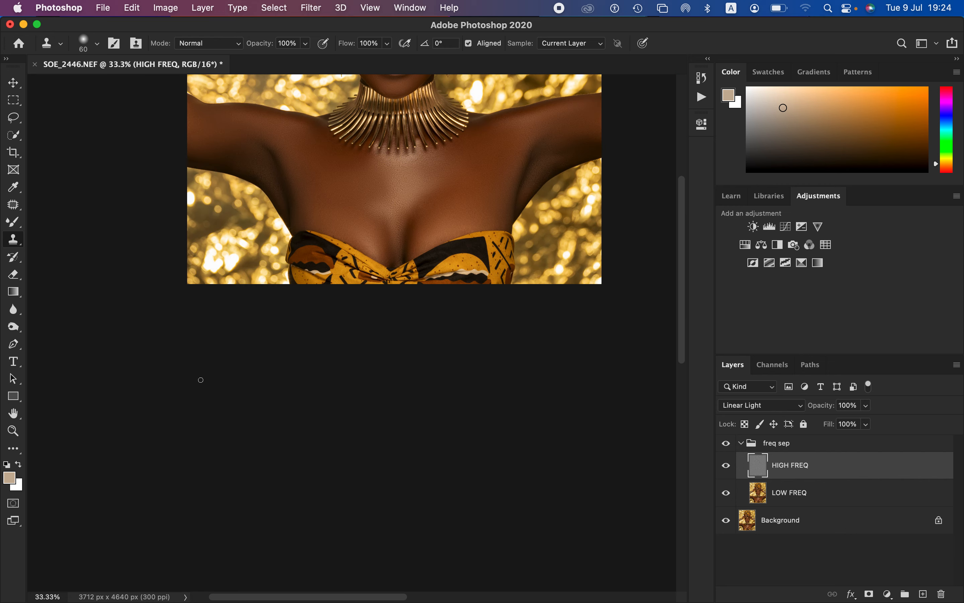
drag(476, 162, 491, 385)
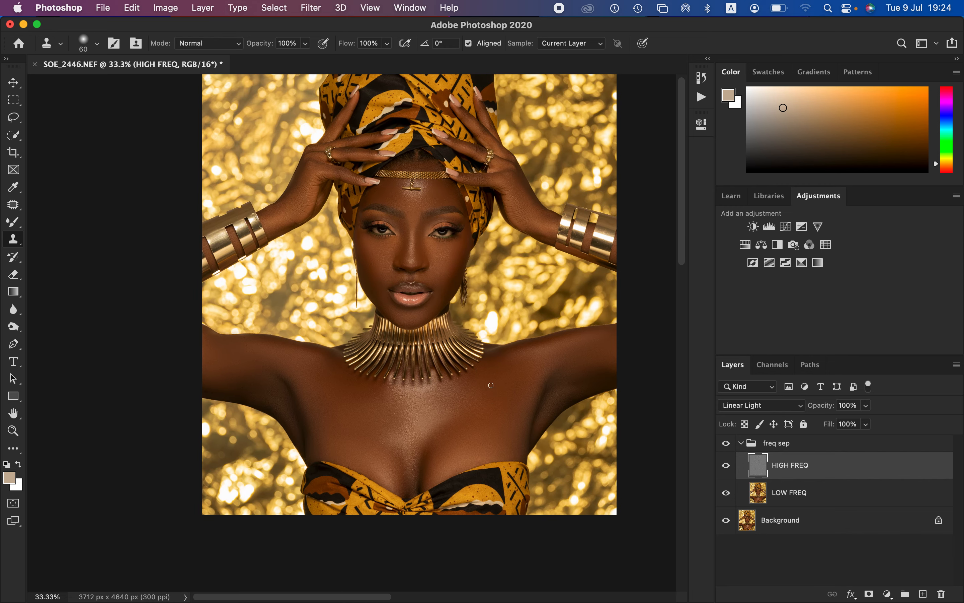
click(727, 444)
click(728, 444)
click(729, 444)
Step: Collapse the freq sep group, then add a Gradient Map adjustment layer above it and hide that layer
click(742, 444)
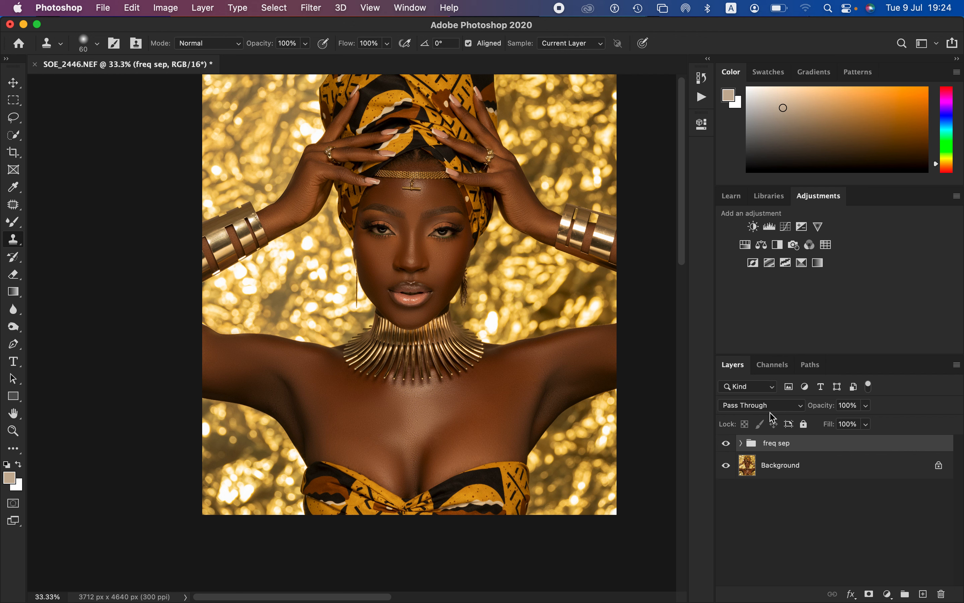
click(818, 263)
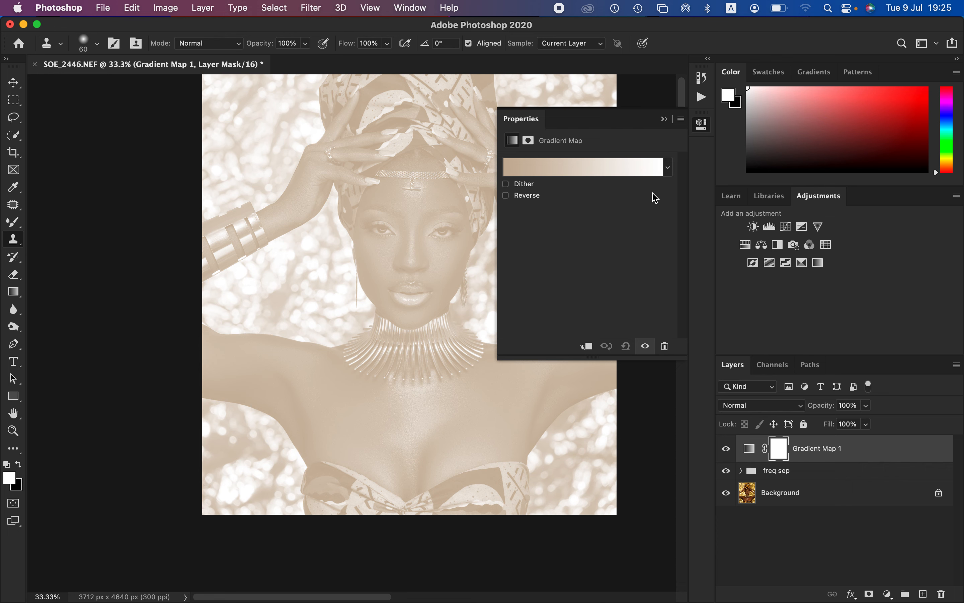
click(665, 119)
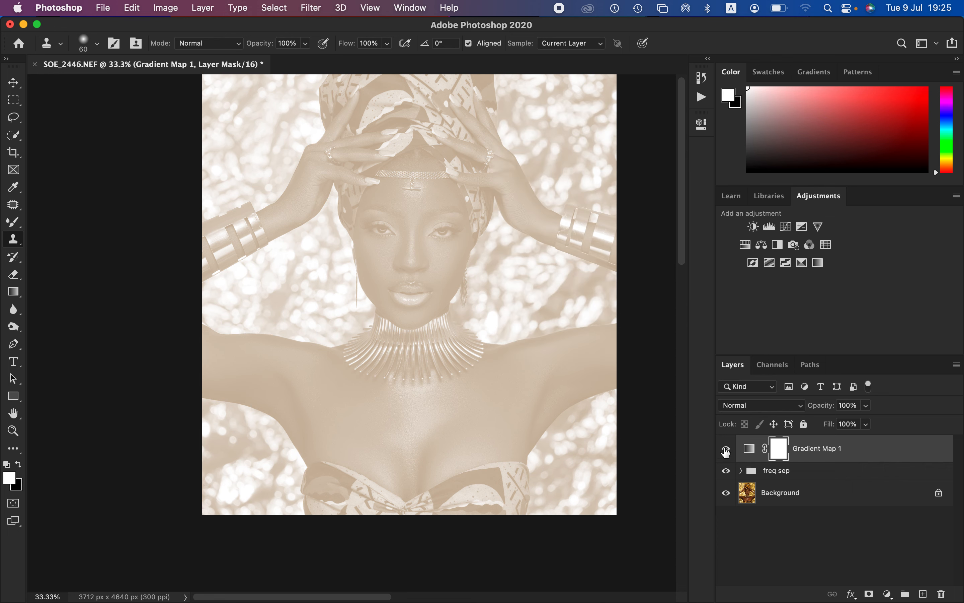
click(727, 449)
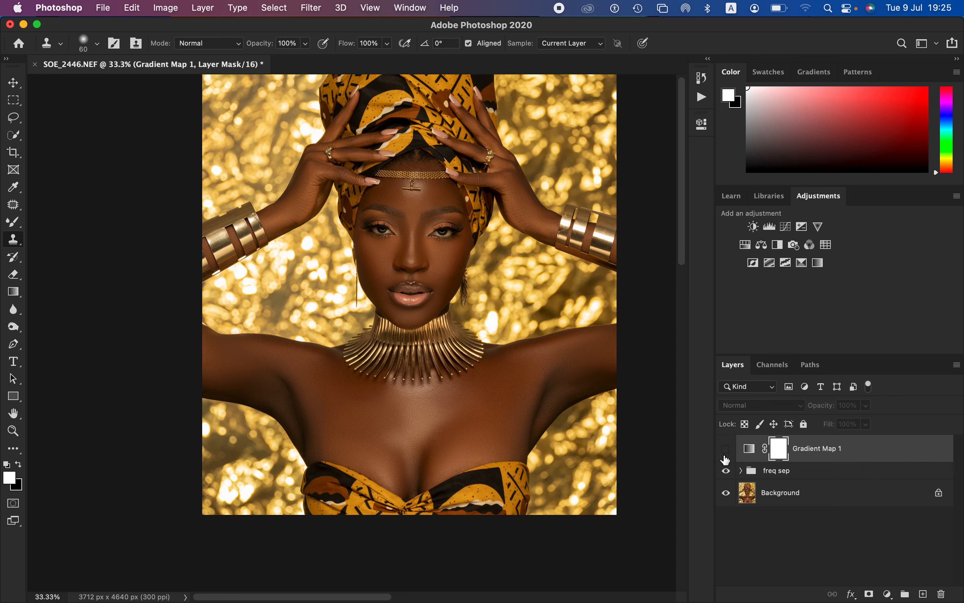
Step: Reopen the Gradient Map 1 settings and open its gradient for editing, with the face in view
click(749, 450)
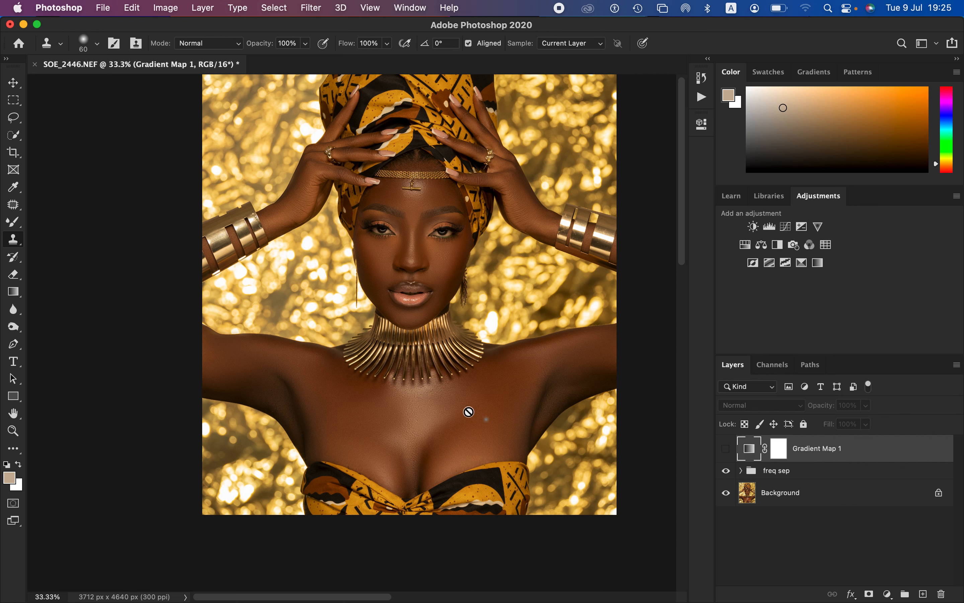
double_click(751, 454)
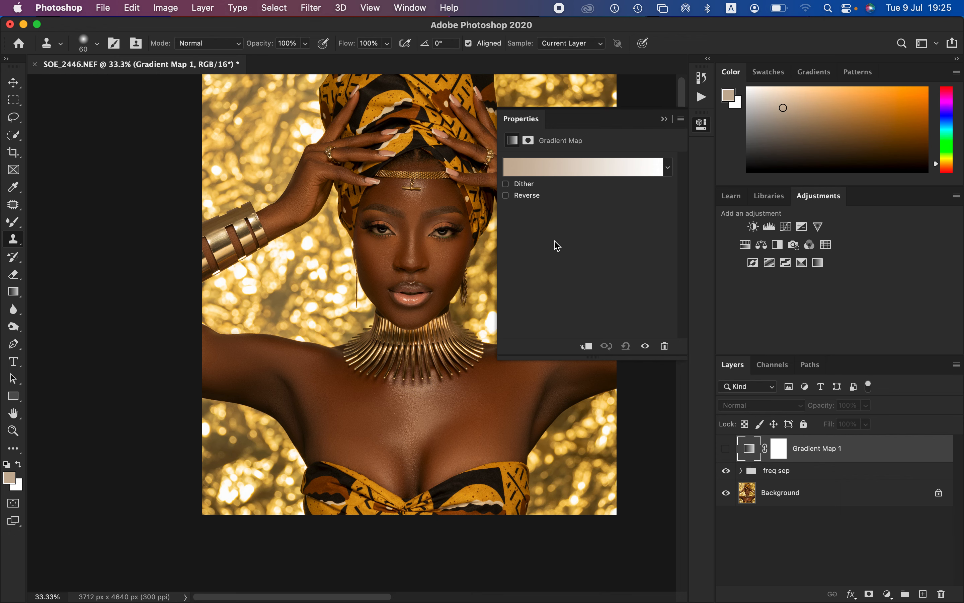
key(super+equal)
key(super+equal)
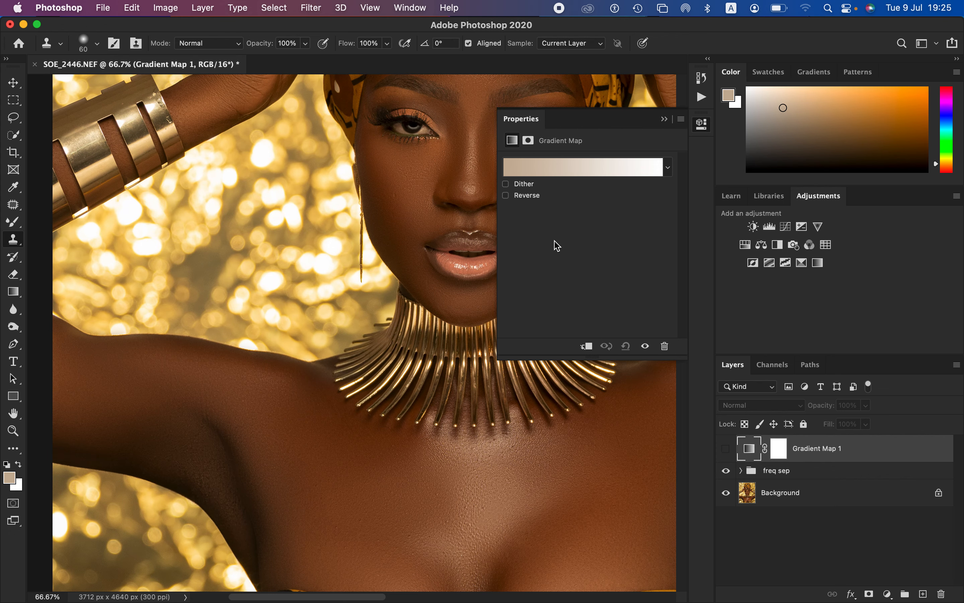
drag(393, 250, 309, 372)
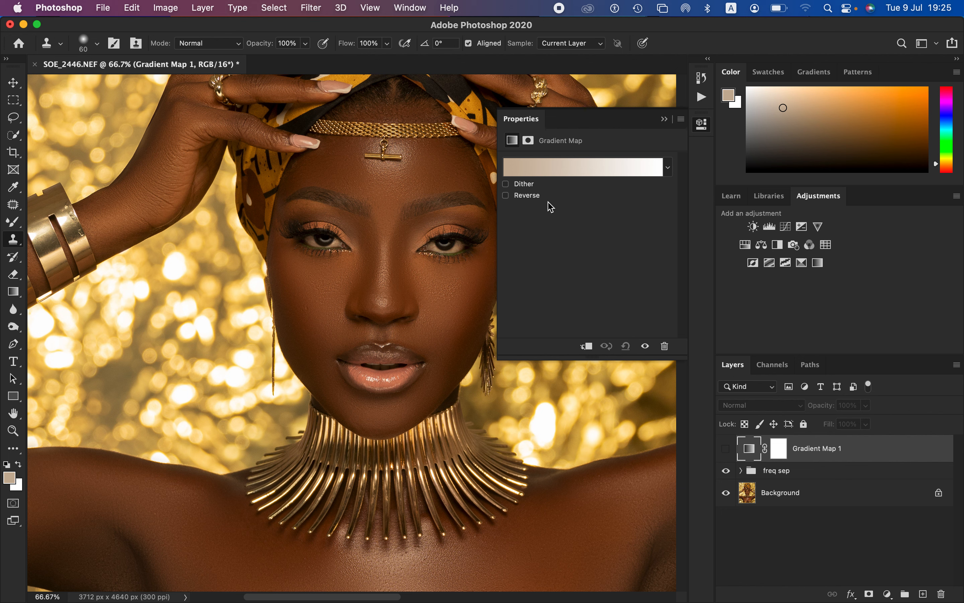
click(564, 168)
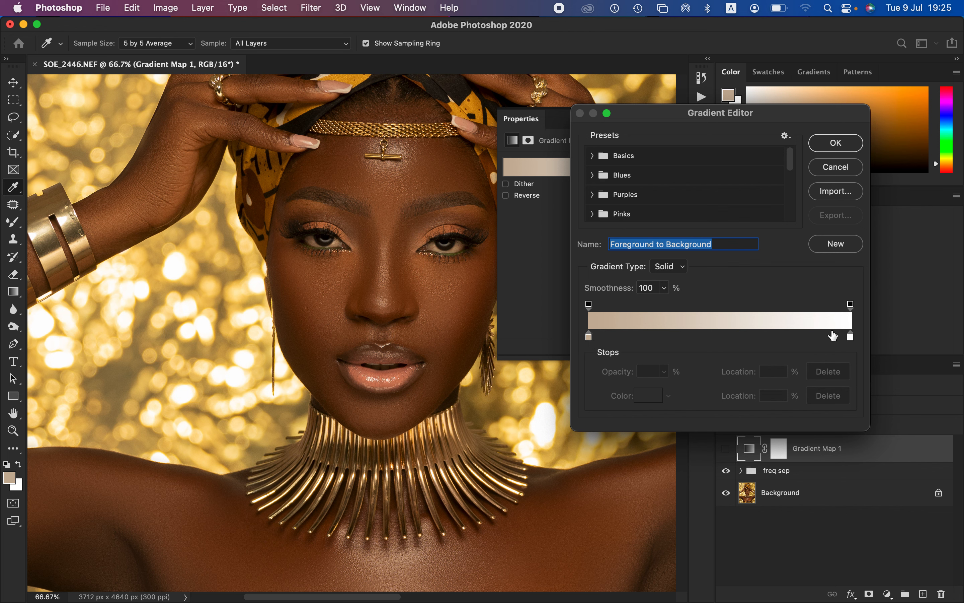
Step: Set the gradient's 0% color stop to a dark skin tone sampled beside the image-left mouth corner, using a 5 by 5 Average sample
click(589, 339)
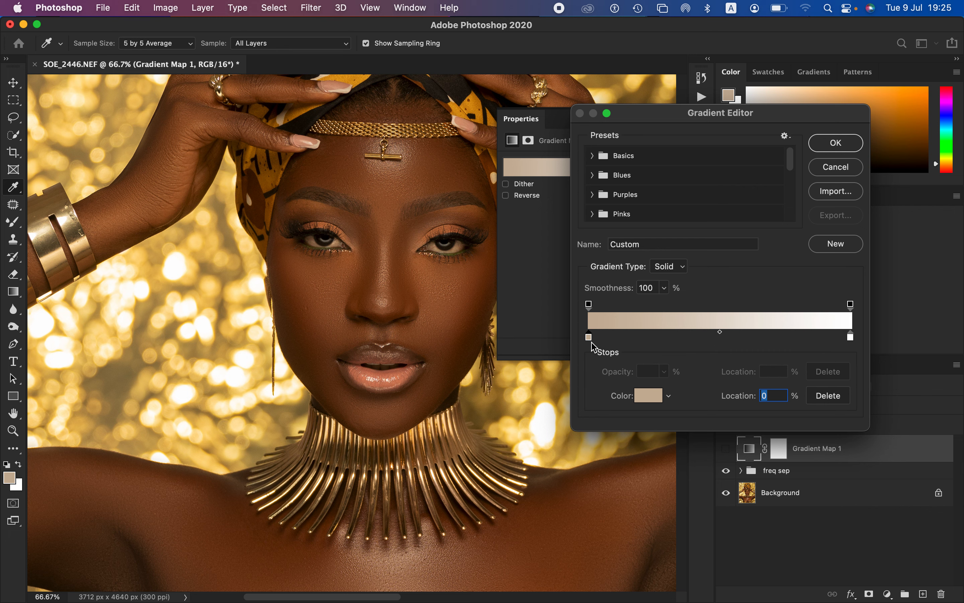
click(645, 402)
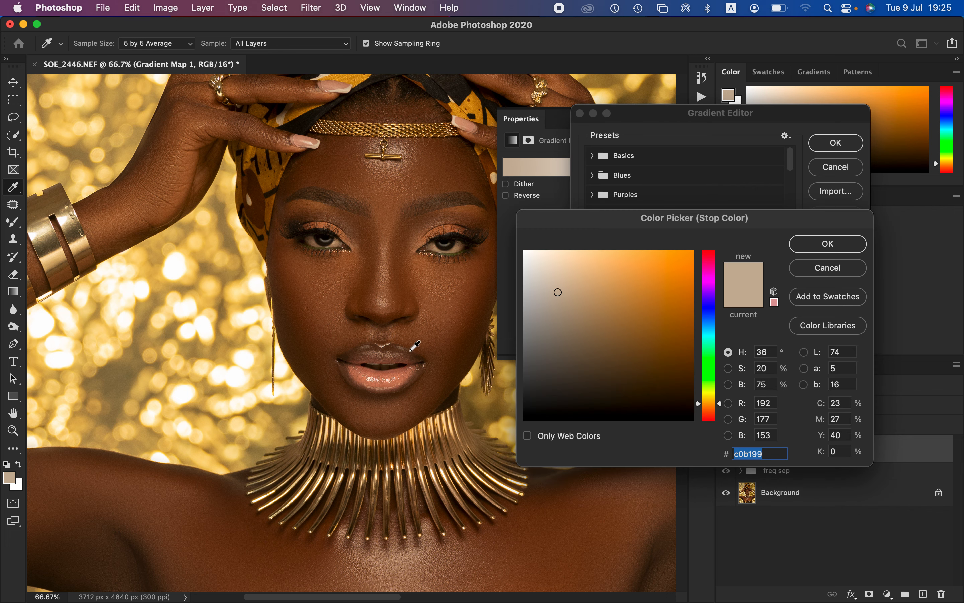
click(176, 45)
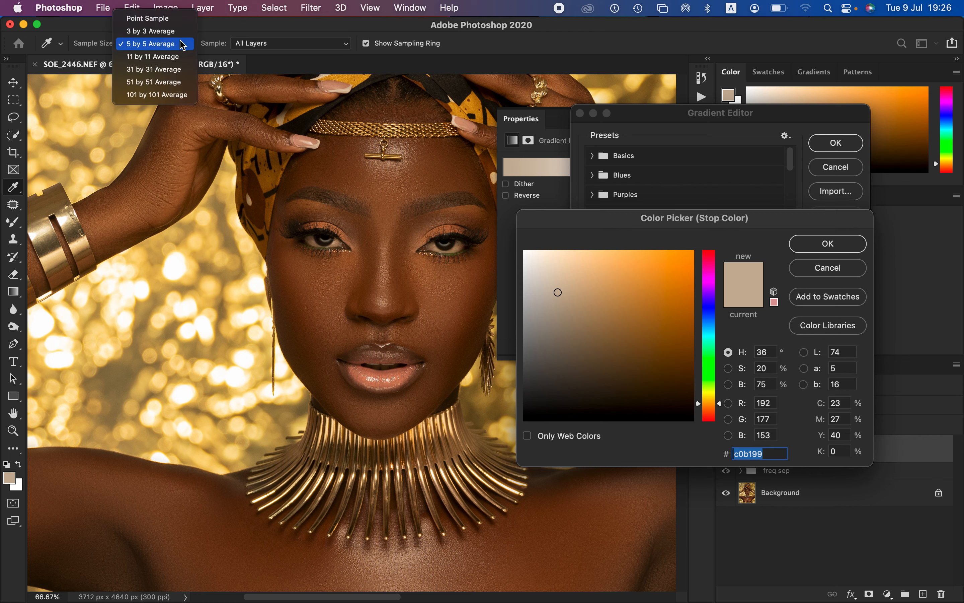
click(174, 51)
click(175, 44)
click(176, 44)
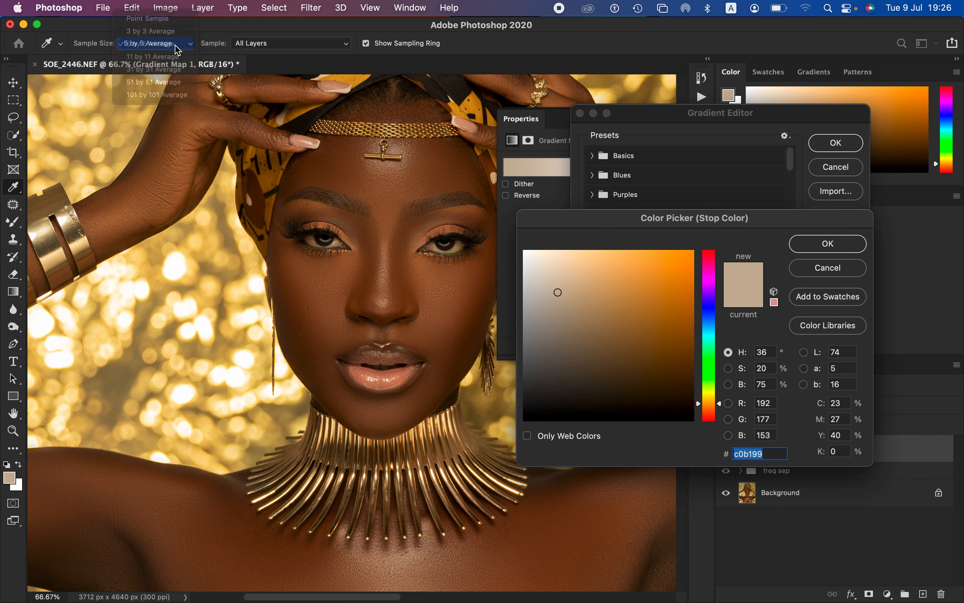
click(307, 368)
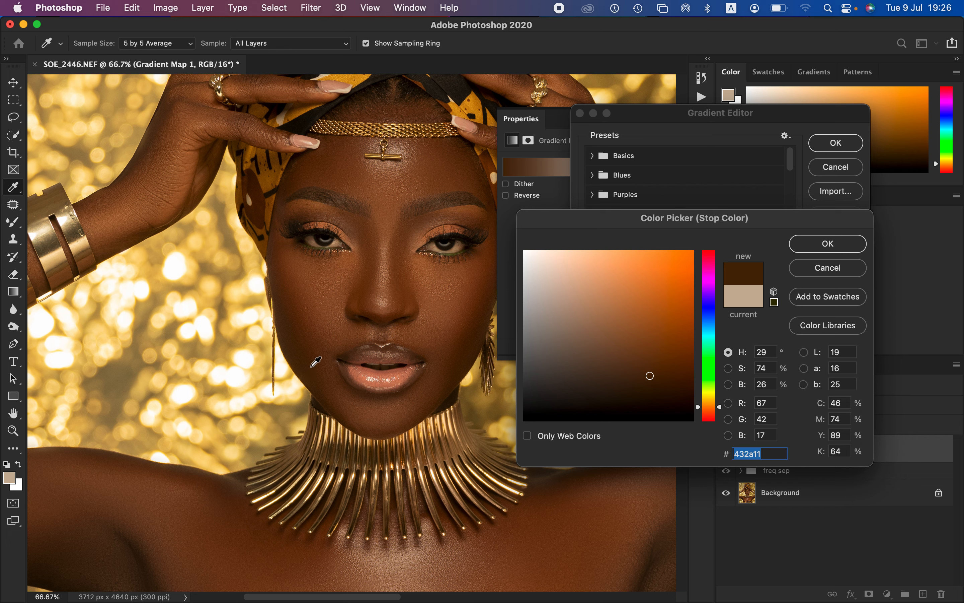
click(313, 372)
click(829, 244)
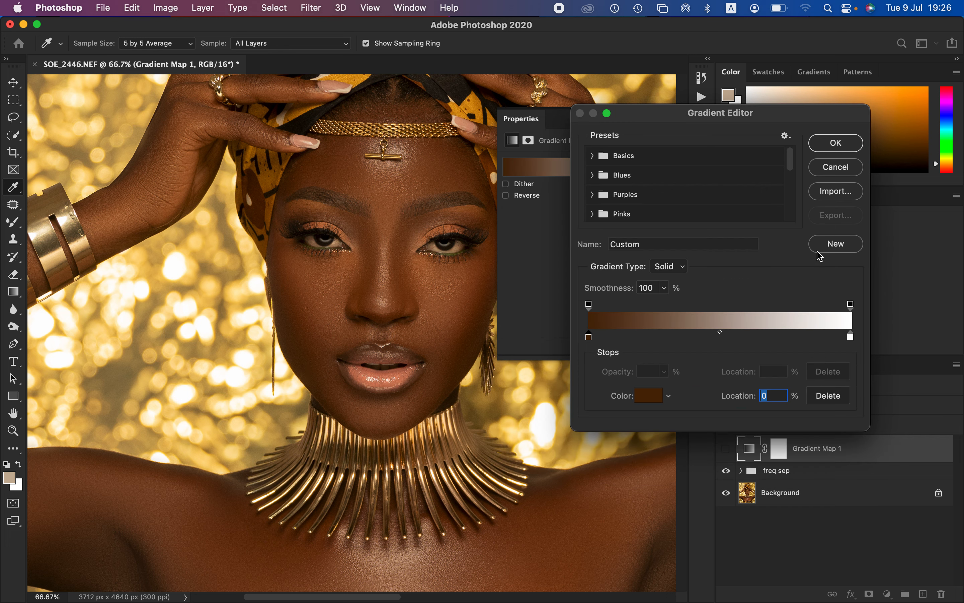
Step: Set the gradient's 100% color stop to the highlight skin tone 9a704e sampled from the nose bridge
click(852, 338)
click(649, 396)
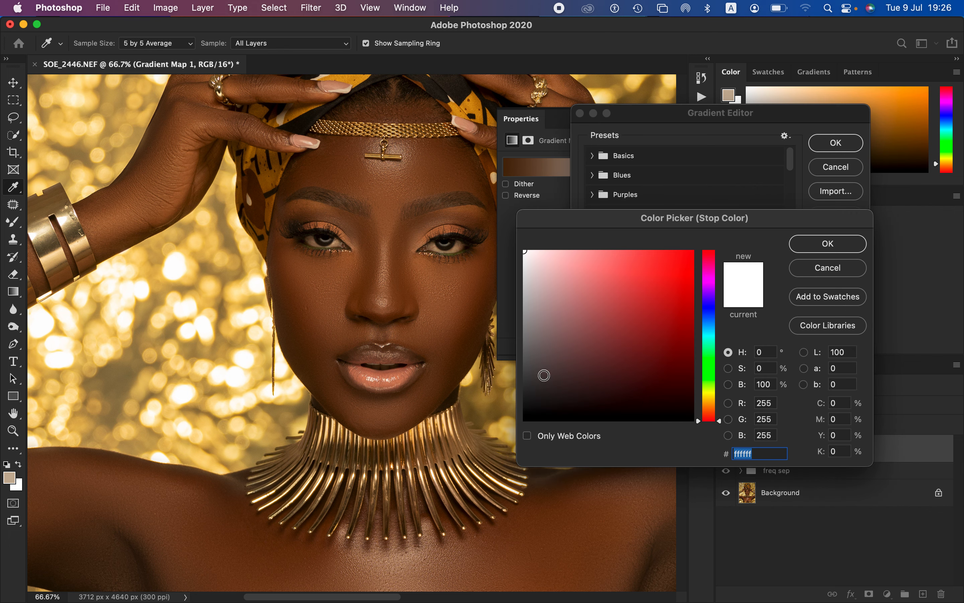
click(386, 277)
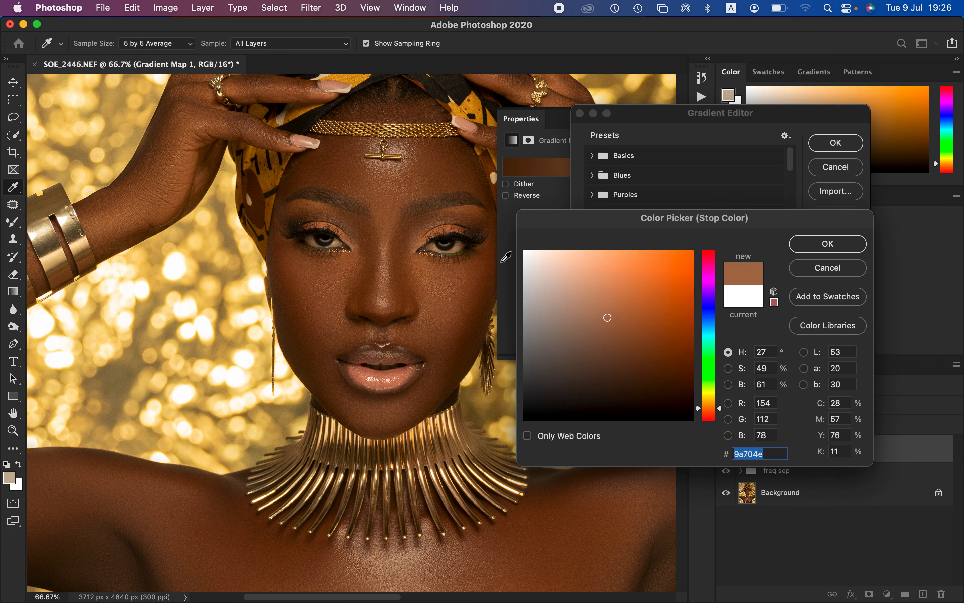
click(819, 249)
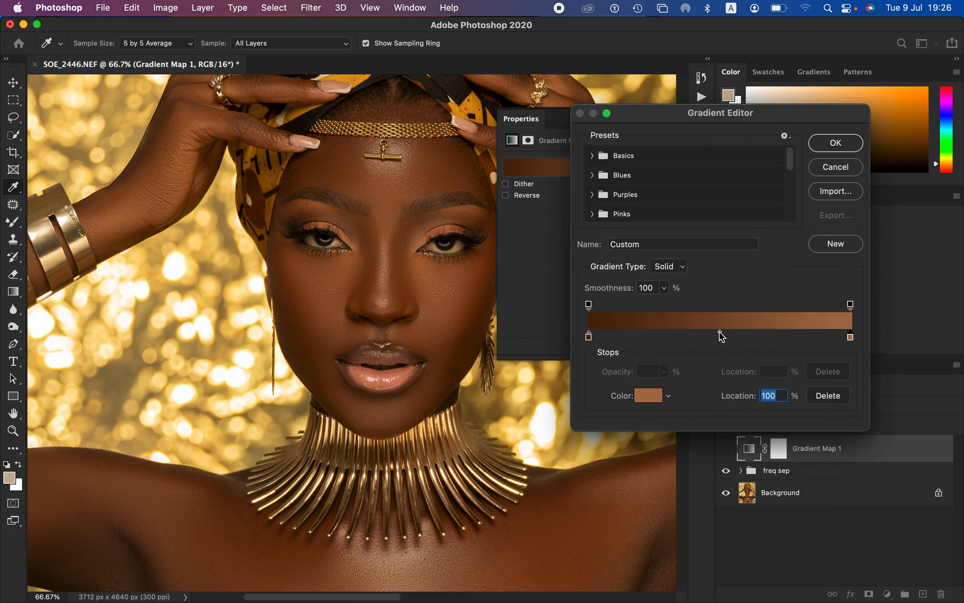
Step: Add a middle color stop at 50% with skin tone 895834 sampled from the image-left cheek below the eye, and accept the gradient
click(714, 337)
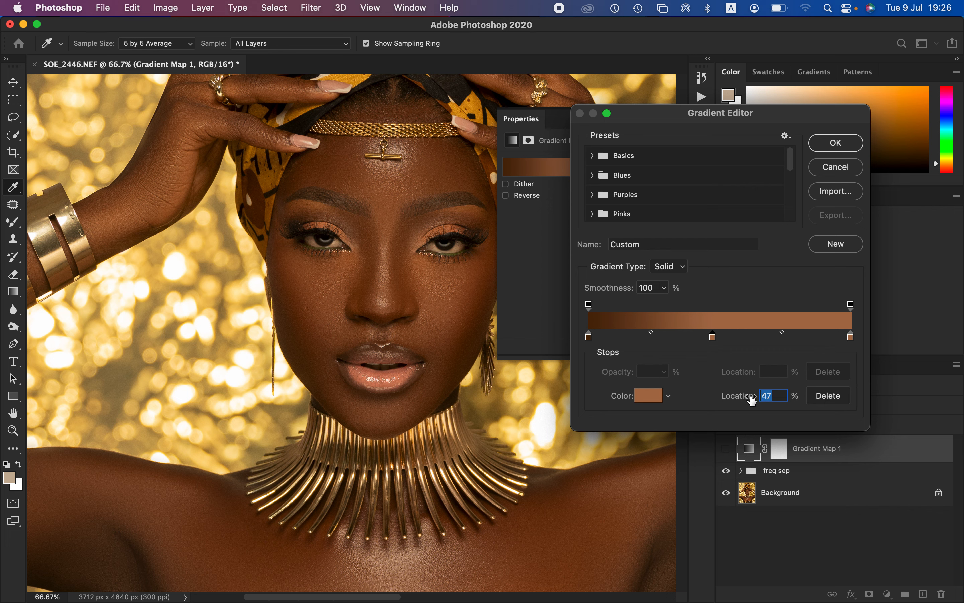
text(5)
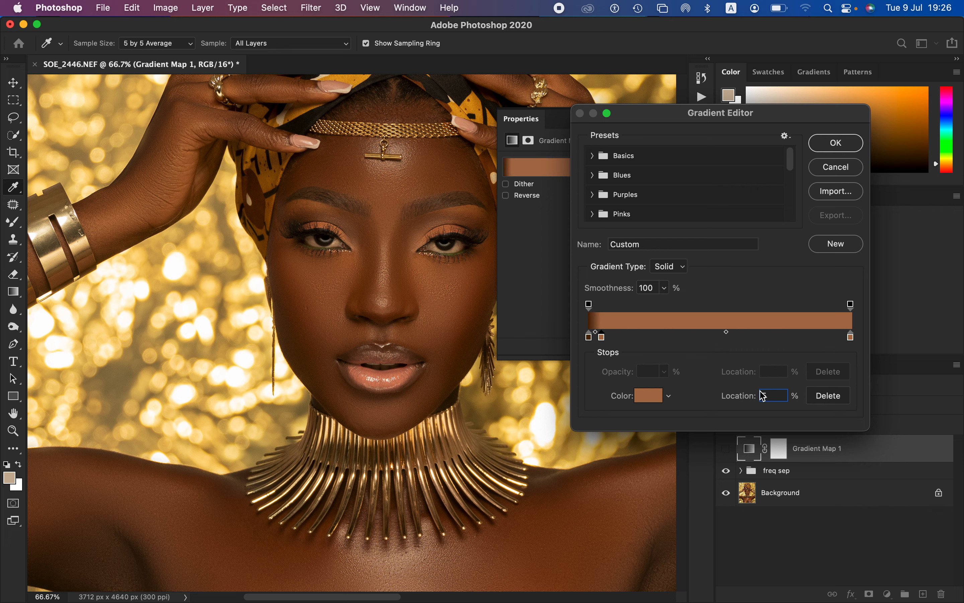
text(0)
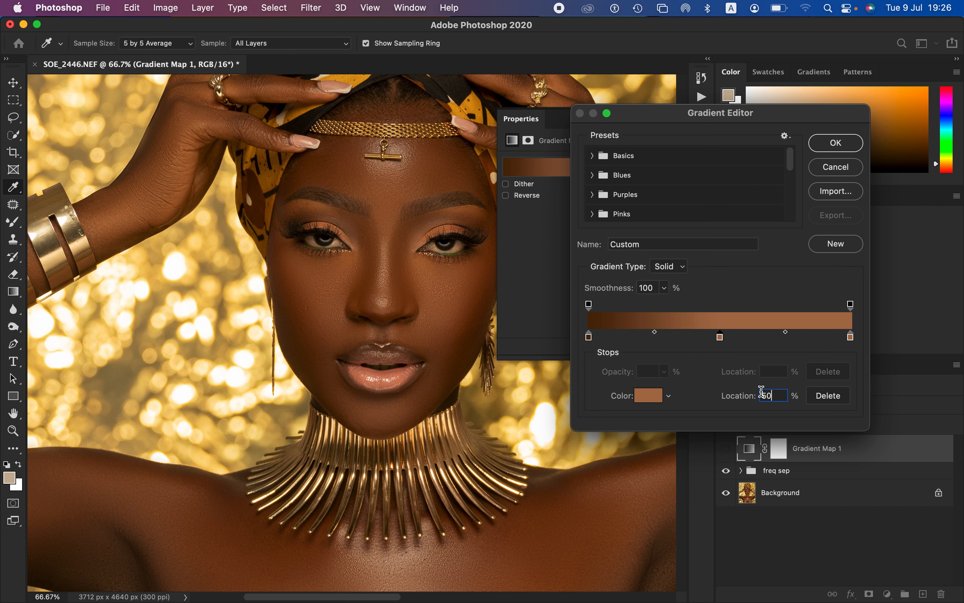
click(647, 398)
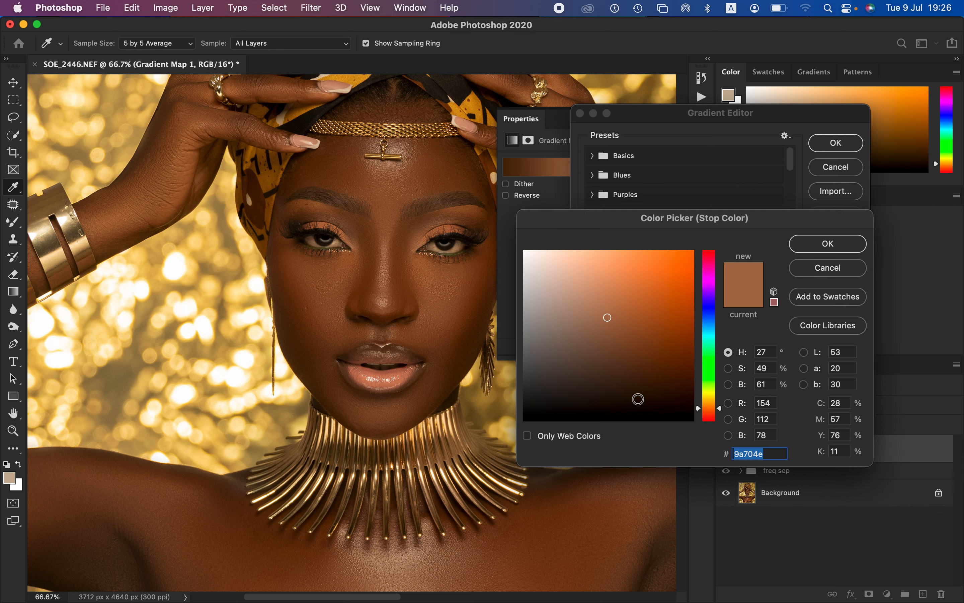
click(339, 275)
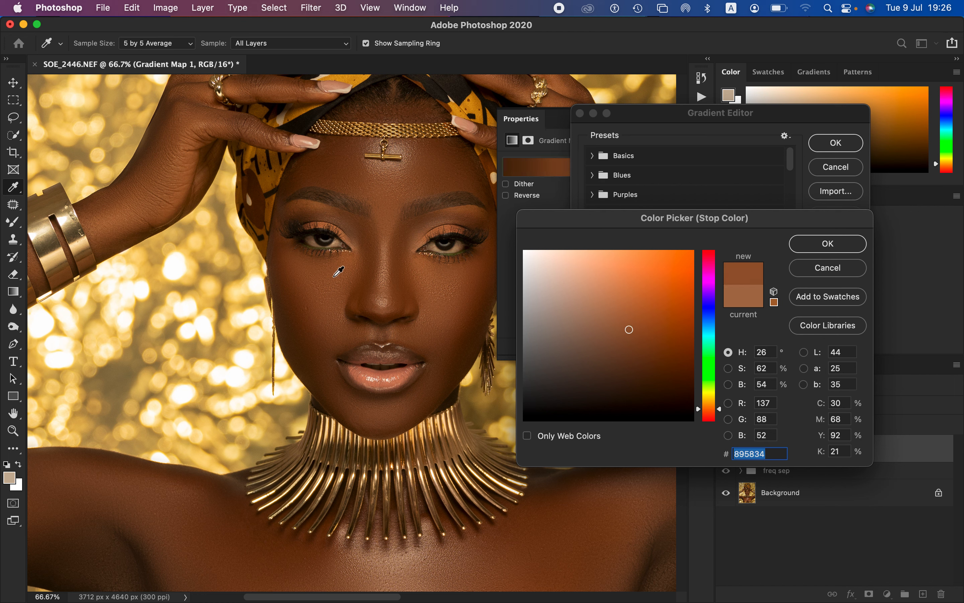
click(812, 244)
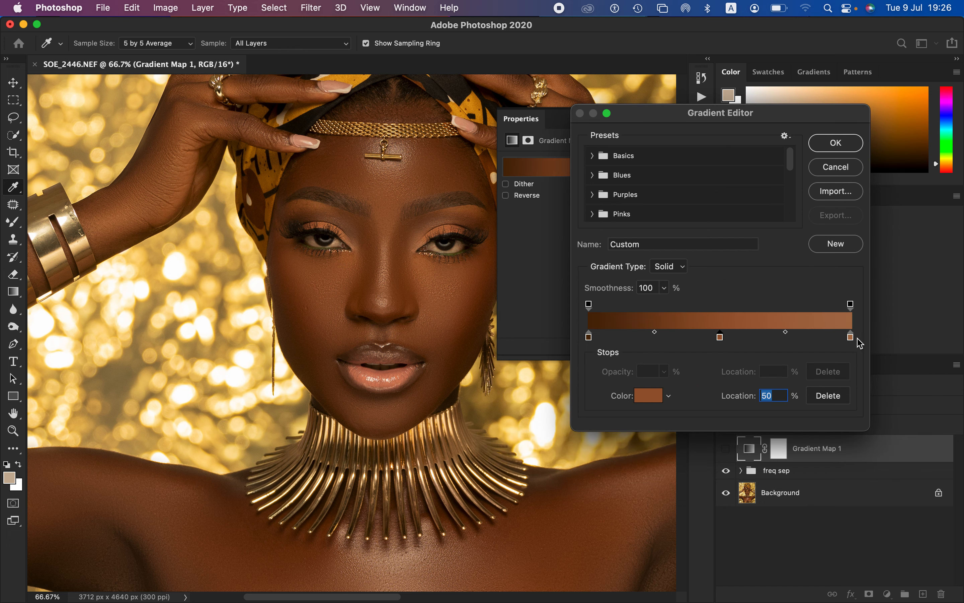
click(836, 144)
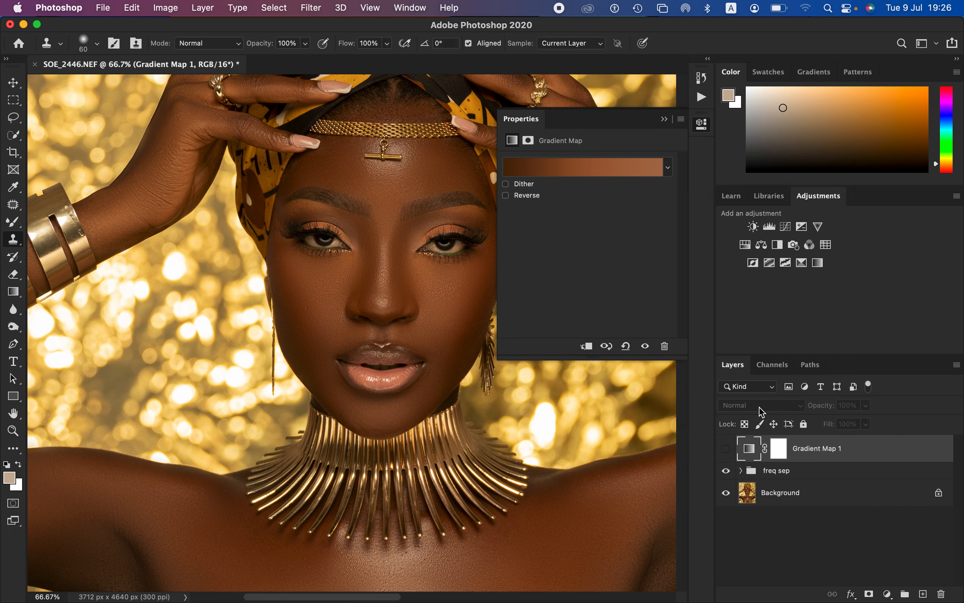
Step: Make the Gradient Map 1 layer visible and set its blend mode to Color, with the whole upper body in view
click(727, 450)
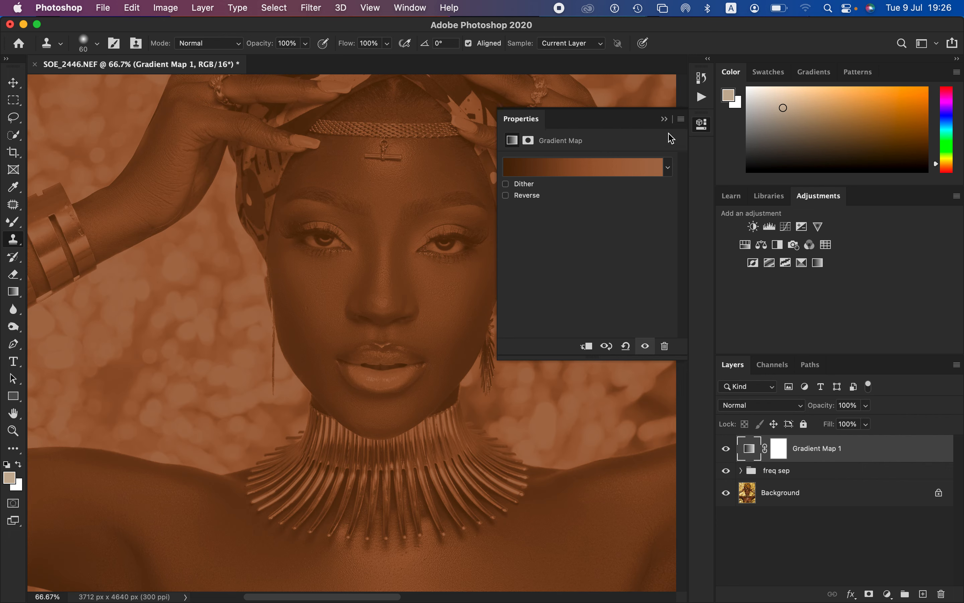
click(665, 120)
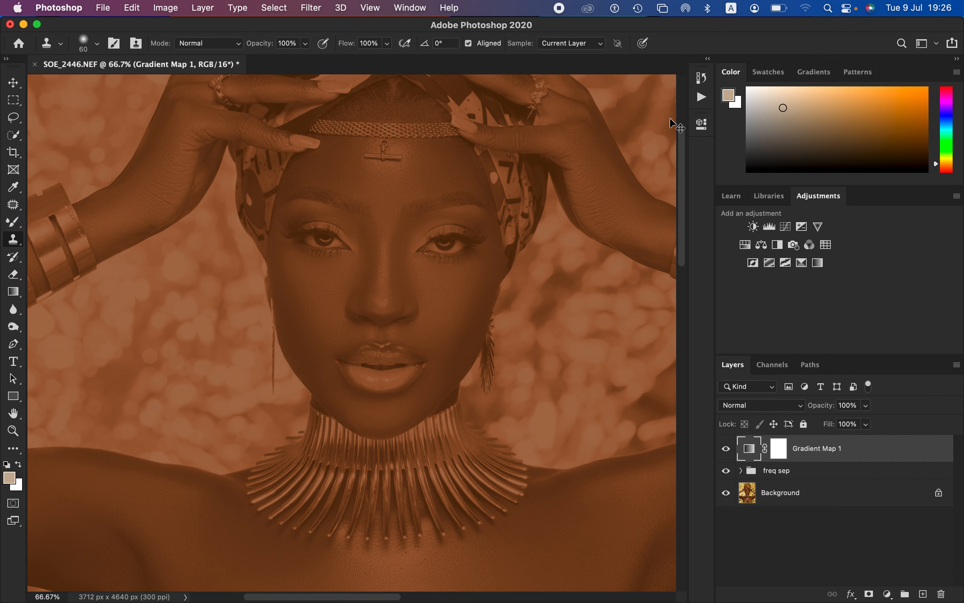
key(super+minus)
key(super+minus)
drag(399, 282, 503, 392)
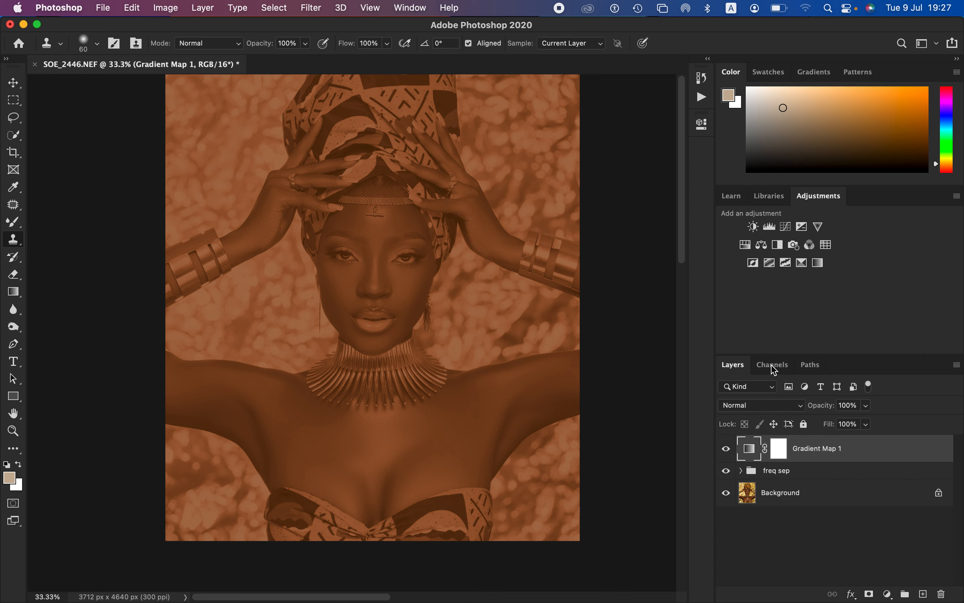
click(761, 407)
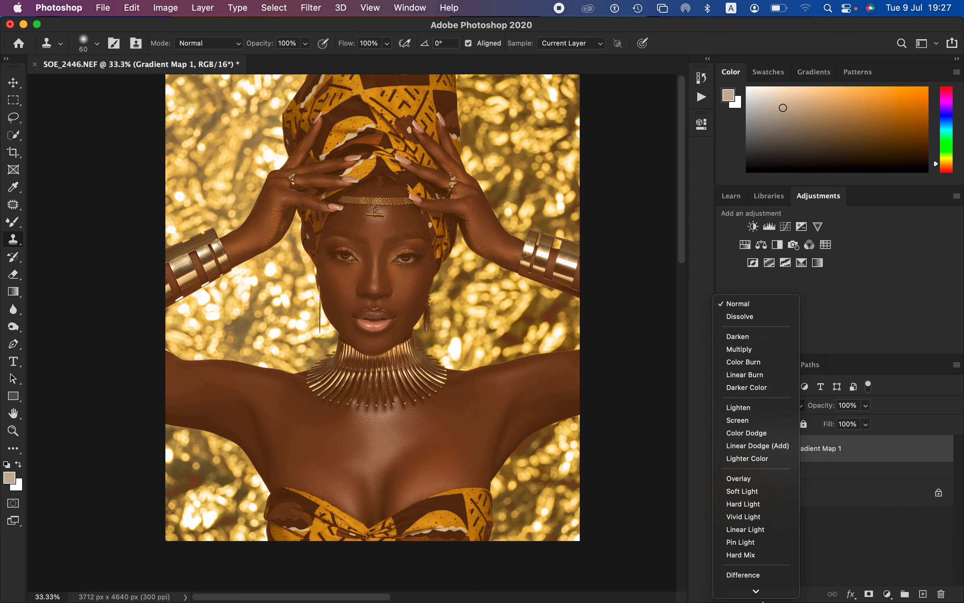
click(755, 579)
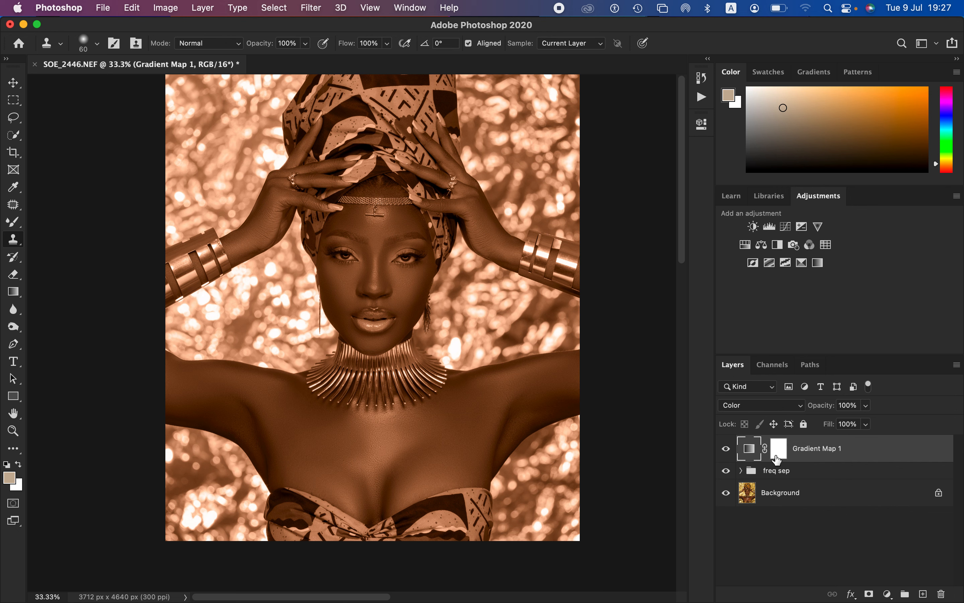
Step: Invert the Gradient Map 1 layer mask to black and choose the Brush Tool in Normal mode with a Soft Round tip
click(780, 451)
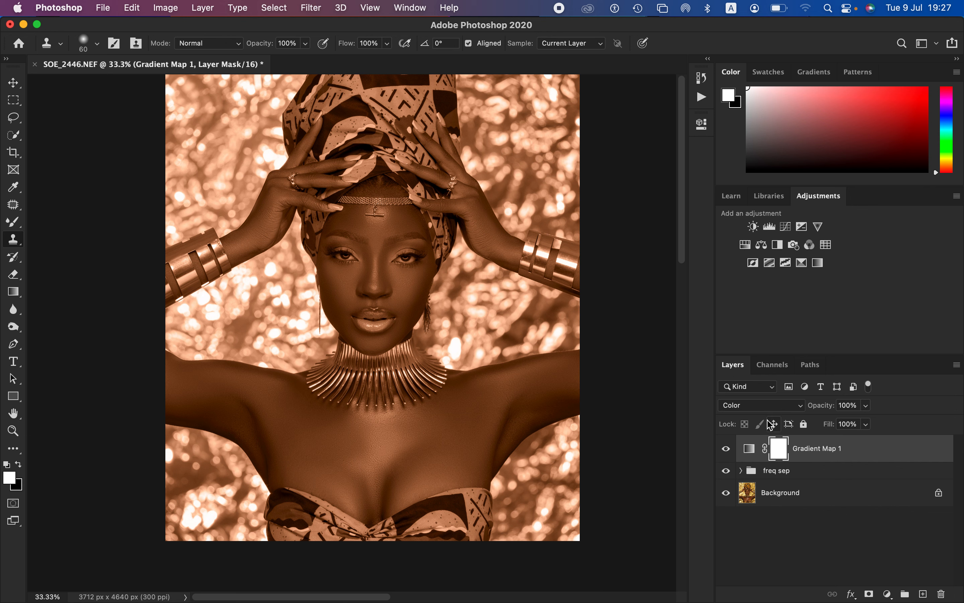
key(super+i)
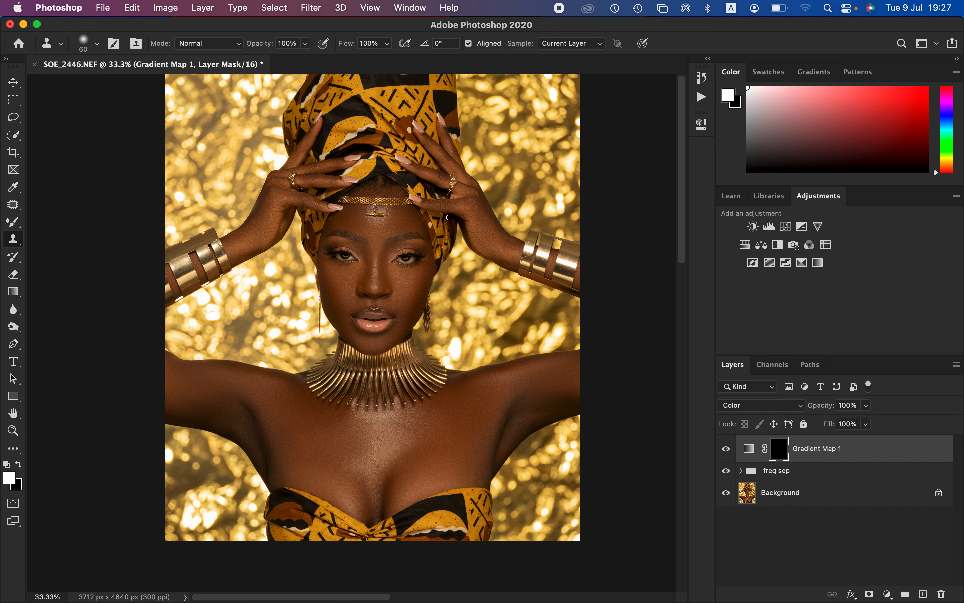
click(15, 222)
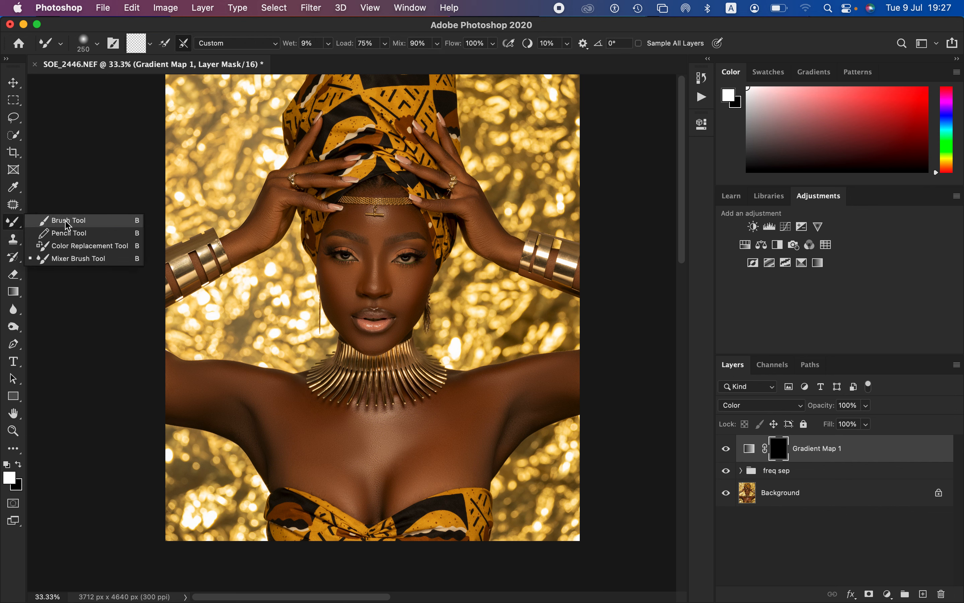
click(75, 221)
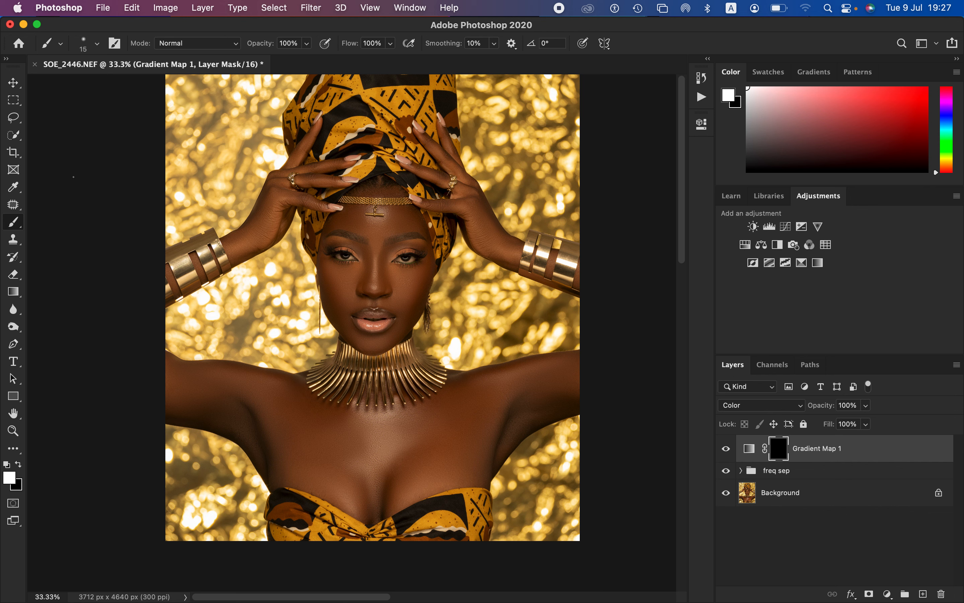
click(184, 45)
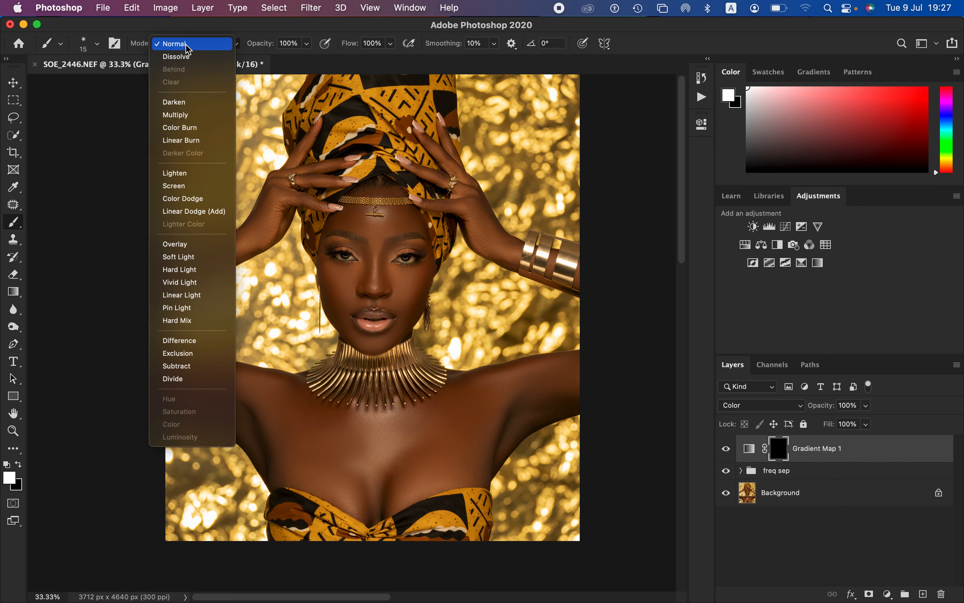
click(188, 47)
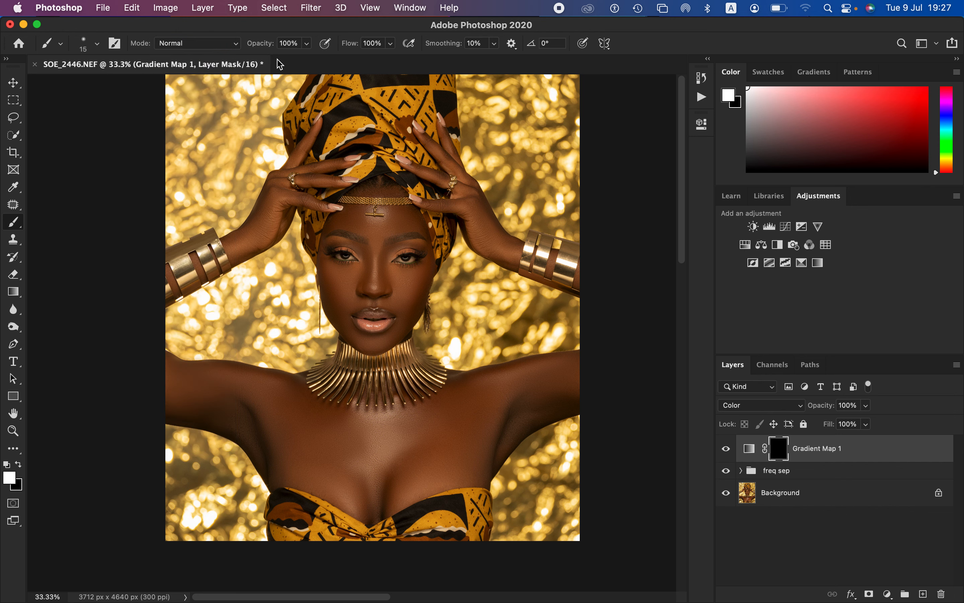
click(98, 45)
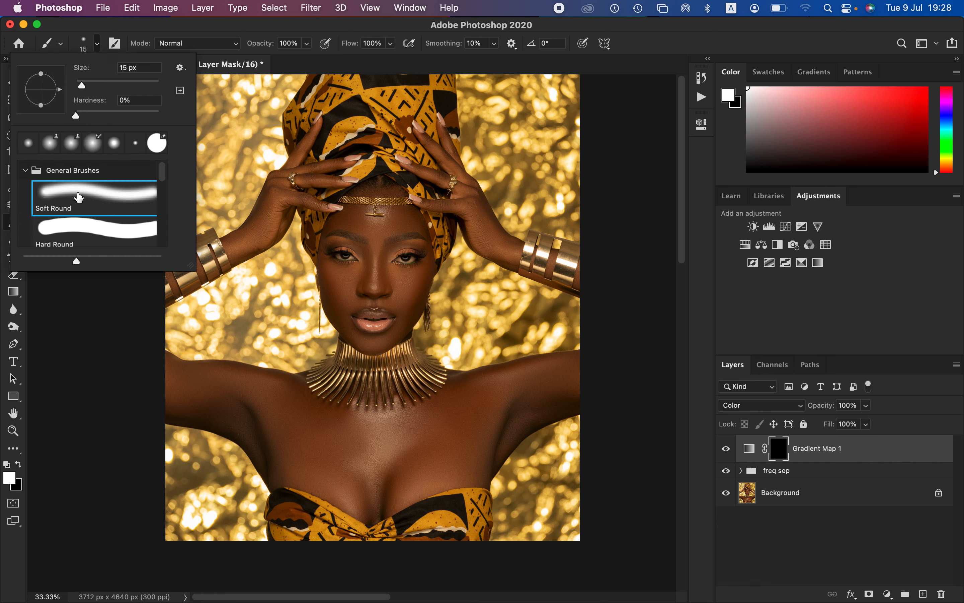
click(101, 351)
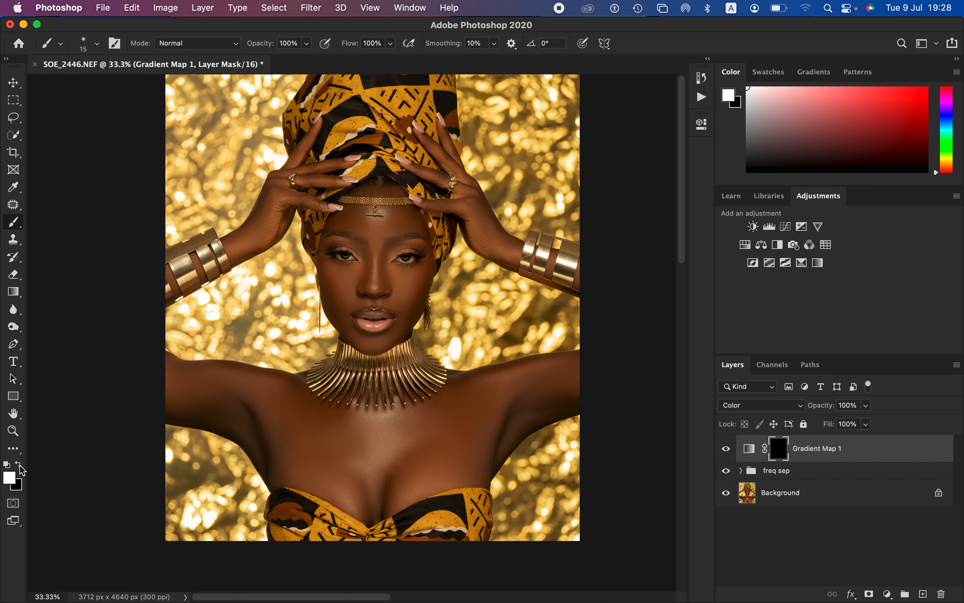
key(x)
key(x)
key(x)
key(x)
key(x)
key(x)
key(x)
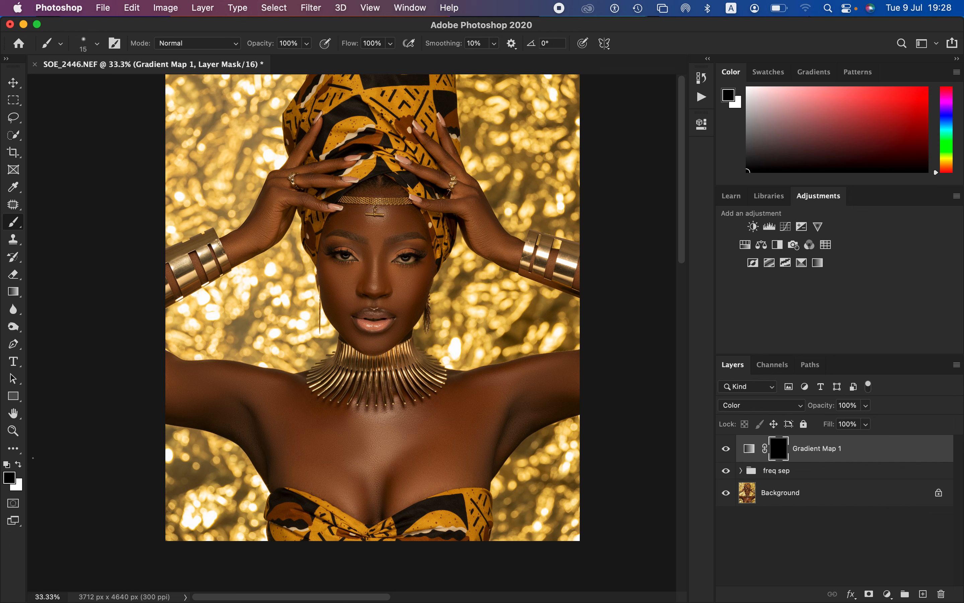
click(18, 464)
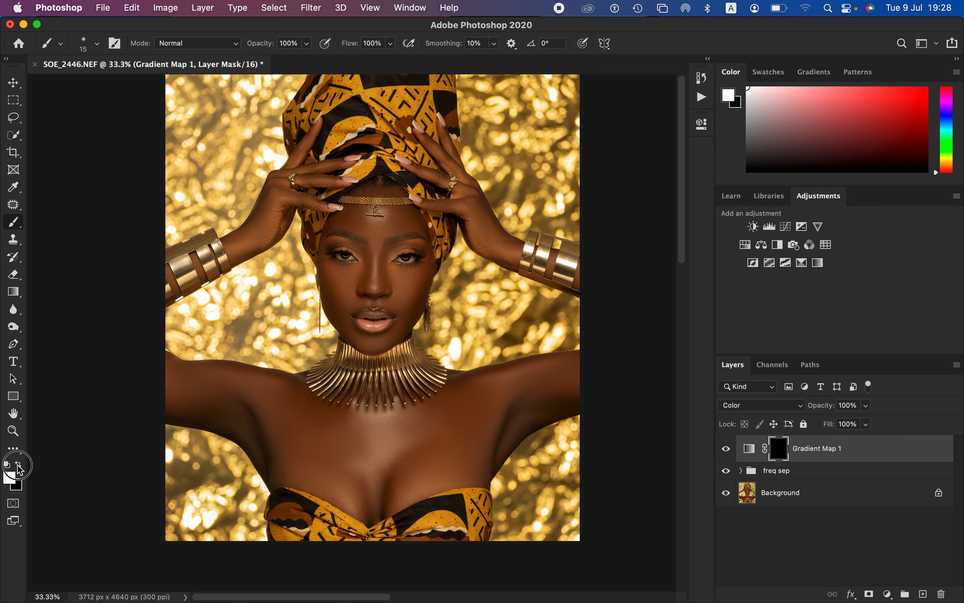
click(19, 465)
click(19, 464)
Step: Paint white on the Gradient Map 1 mask over the chest and shoulders with an enlarged soft brush
key(bracketright)
key(bracketright)
key(bracketright)
key(bracketright)
key(bracketright)
key(bracketright)
key(bracketright)
key(bracketright)
key(bracketright)
key(bracketright)
key(bracketright)
key(bracketright)
key(bracketright)
key(bracketright)
key(bracketright)
key(bracketright)
mouse_move(470, 404)
mouse_down()
mouse_move(592, 373)
mouse_move(536, 389)
mouse_move(501, 425)
mouse_move(563, 382)
mouse_move(498, 409)
mouse_move(471, 444)
mouse_move(430, 458)
mouse_move(413, 450)
mouse_move(426, 415)
mouse_move(441, 441)
mouse_move(460, 443)
mouse_move(423, 470)
mouse_move(441, 462)
mouse_move(401, 438)
mouse_move(411, 436)
mouse_move(334, 446)
mouse_move(327, 454)
mouse_move(339, 479)
mouse_move(383, 478)
mouse_move(297, 422)
mouse_move(155, 381)
mouse_move(239, 394)
mouse_move(216, 385)
mouse_move(266, 410)
mouse_move(226, 405)
mouse_move(245, 412)
mouse_move(278, 460)
mouse_move(286, 454)
mouse_move(304, 470)
mouse_move(280, 465)
mouse_move(393, 475)
mouse_move(439, 434)
mouse_move(560, 388)
mouse_move(482, 393)
mouse_move(462, 385)
mouse_move(466, 407)
mouse_move(445, 424)
mouse_move(379, 434)
mouse_move(211, 395)
mouse_move(304, 418)
mouse_move(390, 469)
mouse_move(373, 497)
mouse_move(467, 430)
mouse_up()
Step: Paint white on the mask over both forearms, the hands and the face with a smaller soft brush
key(bracketleft)
key(bracketleft)
key(bracketleft)
key(bracketleft)
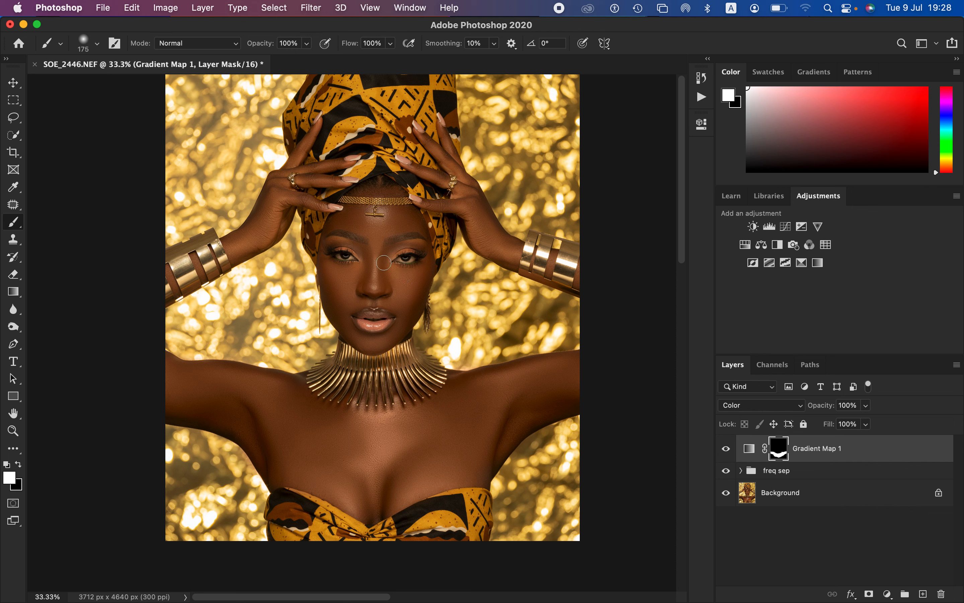
mouse_move(270, 202)
mouse_down()
mouse_move(235, 242)
mouse_move(244, 249)
mouse_move(266, 229)
mouse_move(275, 204)
mouse_move(305, 202)
mouse_move(289, 181)
mouse_move(339, 183)
mouse_move(314, 169)
mouse_move(342, 162)
mouse_move(306, 170)
mouse_move(309, 138)
mouse_move(248, 227)
mouse_move(208, 264)
mouse_move(195, 257)
mouse_move(199, 275)
mouse_move(169, 270)
mouse_move(196, 276)
mouse_up()
mouse_move(439, 207)
mouse_down()
mouse_move(471, 199)
mouse_move(461, 193)
mouse_move(484, 221)
mouse_up()
mouse_move(430, 143)
mouse_down()
mouse_move(453, 167)
mouse_move(445, 132)
mouse_move(464, 179)
mouse_move(417, 170)
mouse_move(467, 188)
mouse_move(446, 206)
mouse_up()
mouse_move(379, 245)
mouse_down()
mouse_move(386, 287)
mouse_move(414, 276)
mouse_move(404, 293)
mouse_move(382, 289)
mouse_move(416, 279)
mouse_move(334, 280)
mouse_move(350, 283)
mouse_move(350, 293)
mouse_move(394, 296)
mouse_move(393, 265)
mouse_move(402, 264)
mouse_move(404, 315)
mouse_move(384, 342)
mouse_move(353, 334)
mouse_move(339, 309)
mouse_move(389, 296)
mouse_move(353, 300)
mouse_move(333, 286)
mouse_up()
mouse_move(339, 233)
mouse_down()
mouse_move(357, 213)
mouse_move(388, 224)
mouse_move(388, 213)
mouse_move(398, 222)
mouse_move(406, 213)
mouse_move(424, 226)
mouse_move(382, 230)
mouse_move(378, 244)
mouse_move(411, 260)
mouse_up()
Step: Refine the mask up close with an 80 px white brush around the eyes, image-left face edge, forehead and image-right hand and forearm
key(super+equal)
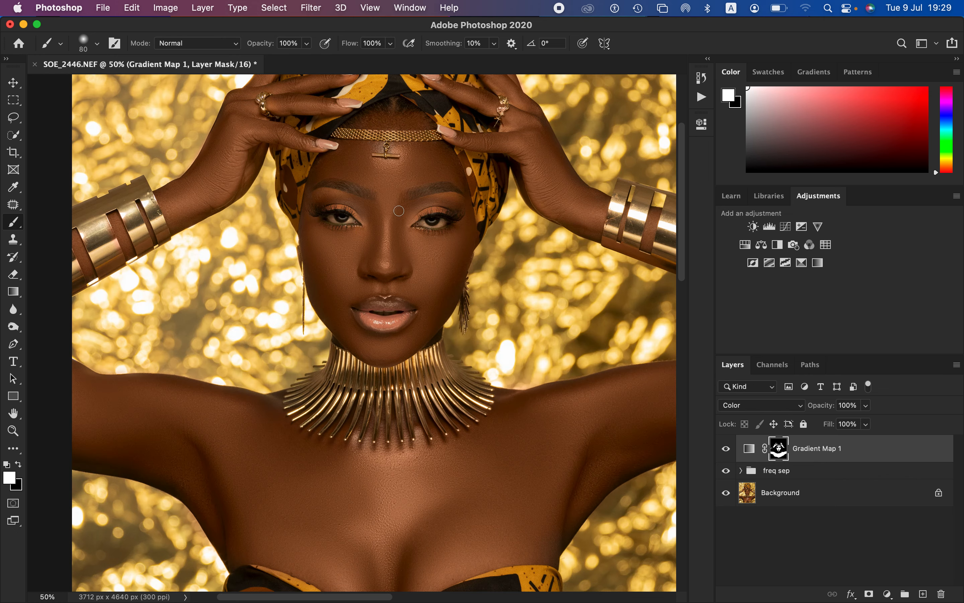
mouse_move(398, 211)
mouse_down()
mouse_move(446, 192)
mouse_move(437, 202)
mouse_up()
mouse_move(318, 281)
mouse_down()
mouse_move(303, 216)
mouse_move(313, 190)
mouse_up()
drag(346, 166, 342, 164)
mouse_move(525, 155)
mouse_down()
mouse_move(541, 201)
mouse_move(581, 226)
mouse_up()
Step: Paint a white stroke on the mask over the gold background between the image-left bracelet and face, and erase it with black
key(super+minus)
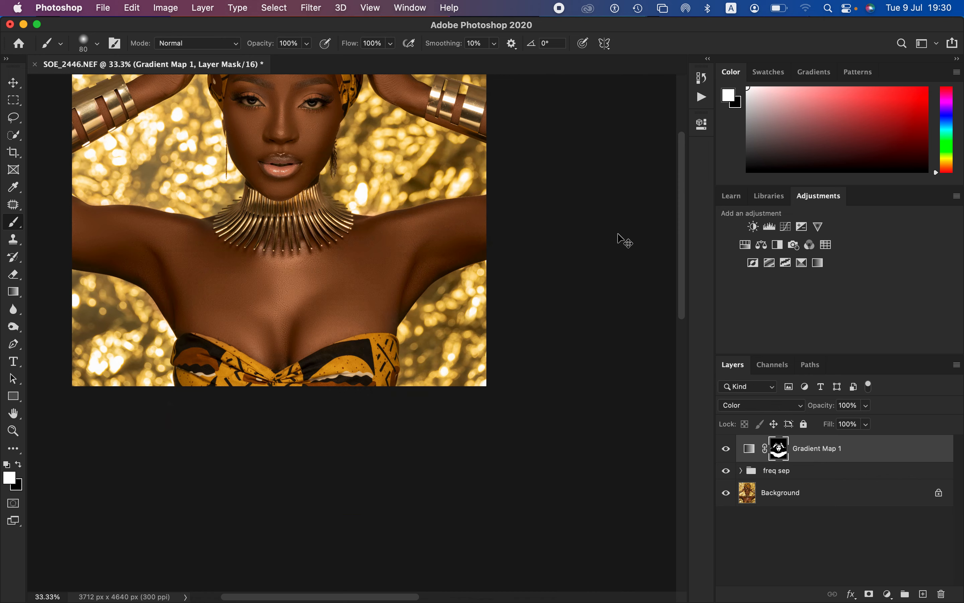
drag(293, 210, 399, 315)
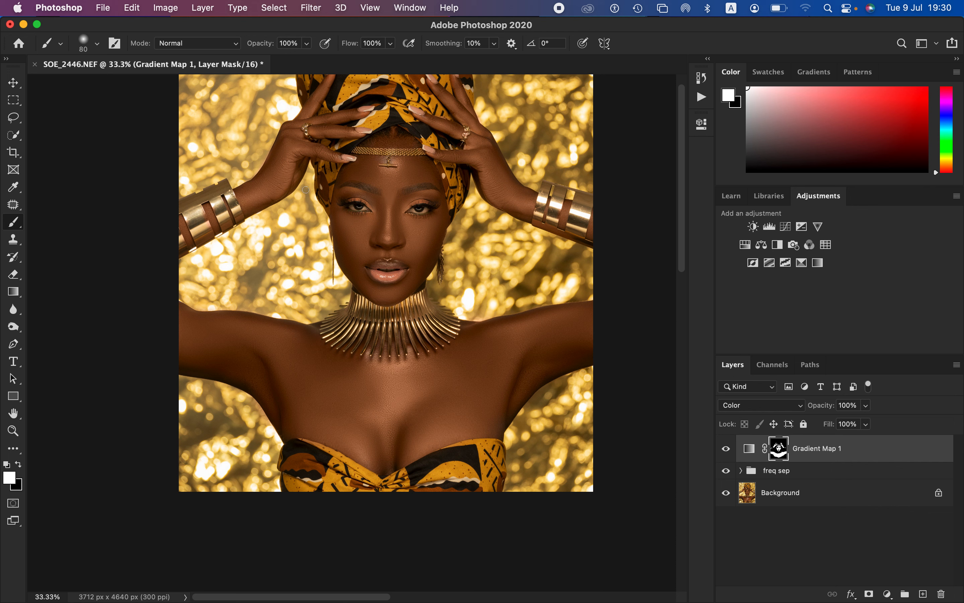
mouse_move(269, 261)
mouse_down()
mouse_move(279, 231)
mouse_move(280, 247)
mouse_move(289, 236)
mouse_up()
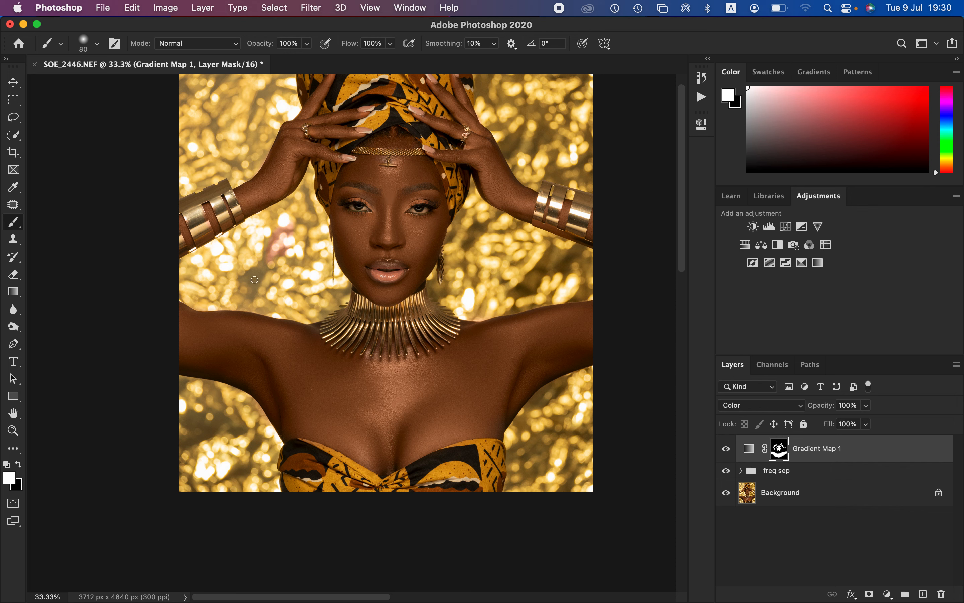
key(x)
mouse_move(302, 245)
mouse_down()
mouse_move(276, 252)
mouse_move(287, 231)
mouse_move(267, 244)
mouse_move(267, 257)
mouse_move(290, 236)
mouse_up()
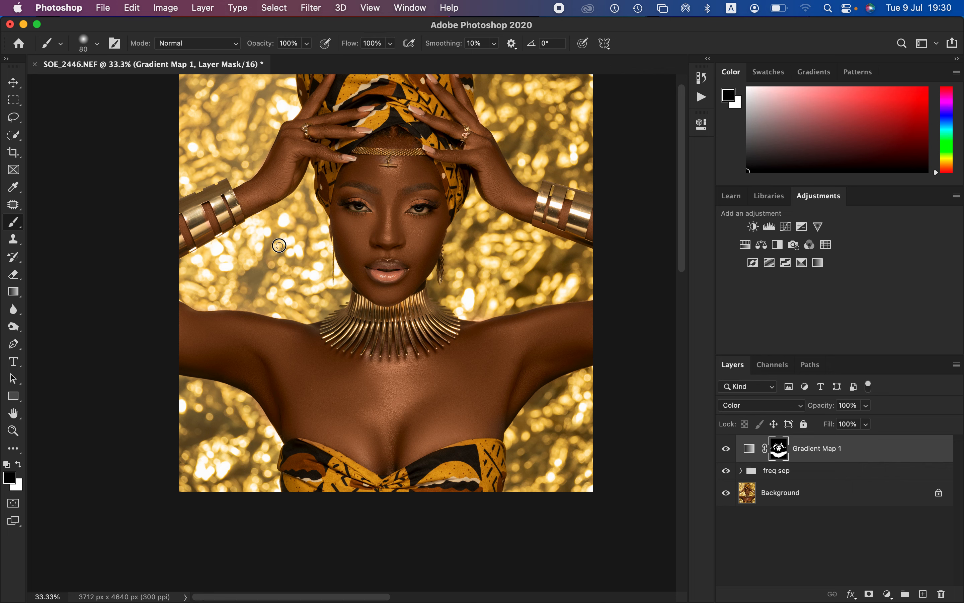
Step: Lower the Gradient Map 1 layer's opacity to 85%
key(super+minus)
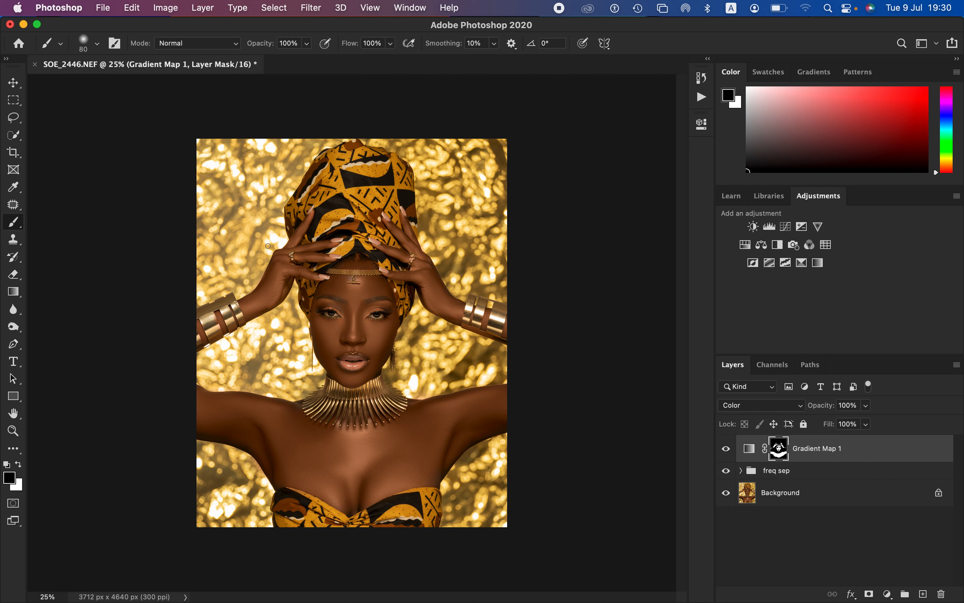
key(super+plus)
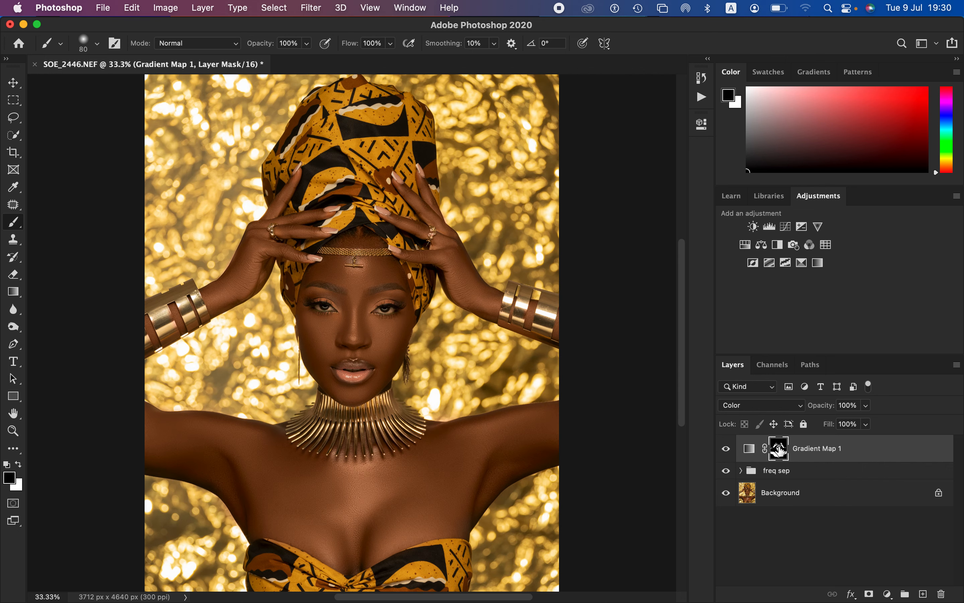
drag(821, 414, 867, 429)
click(868, 406)
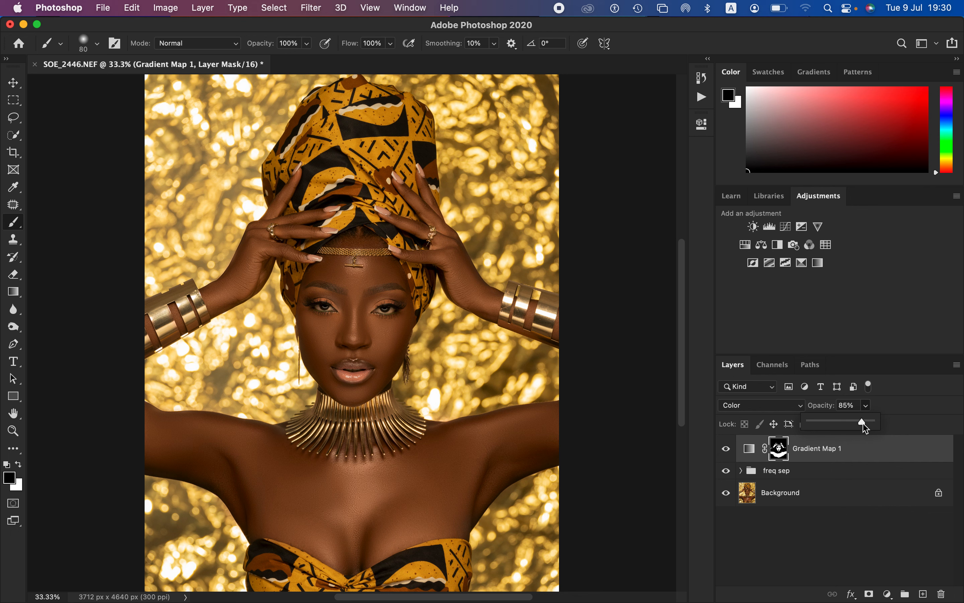
Step: Toggle the Gradient Map 1 layer's visibility repeatedly to compare the skin tone before and after
click(728, 453)
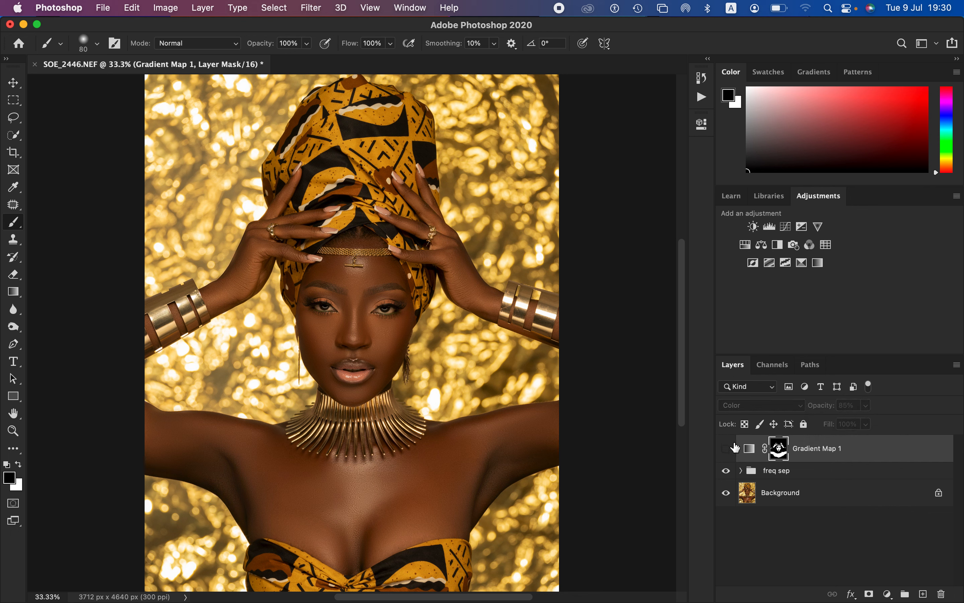
click(727, 450)
click(727, 451)
click(727, 451)
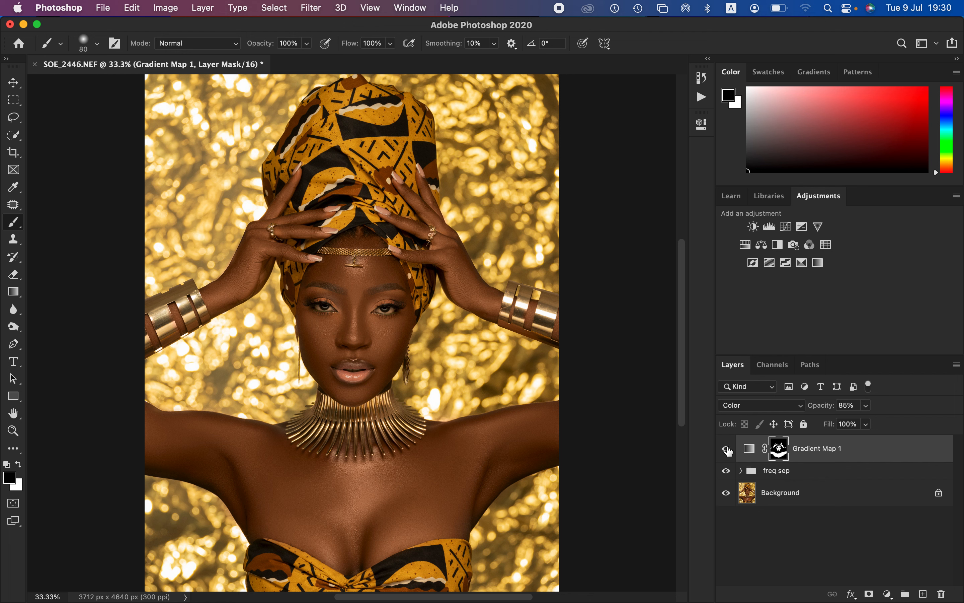
click(727, 451)
click(727, 450)
Step: Add a Hue/Saturation adjustment layer above Gradient Map 1 and target its Reds range
click(887, 597)
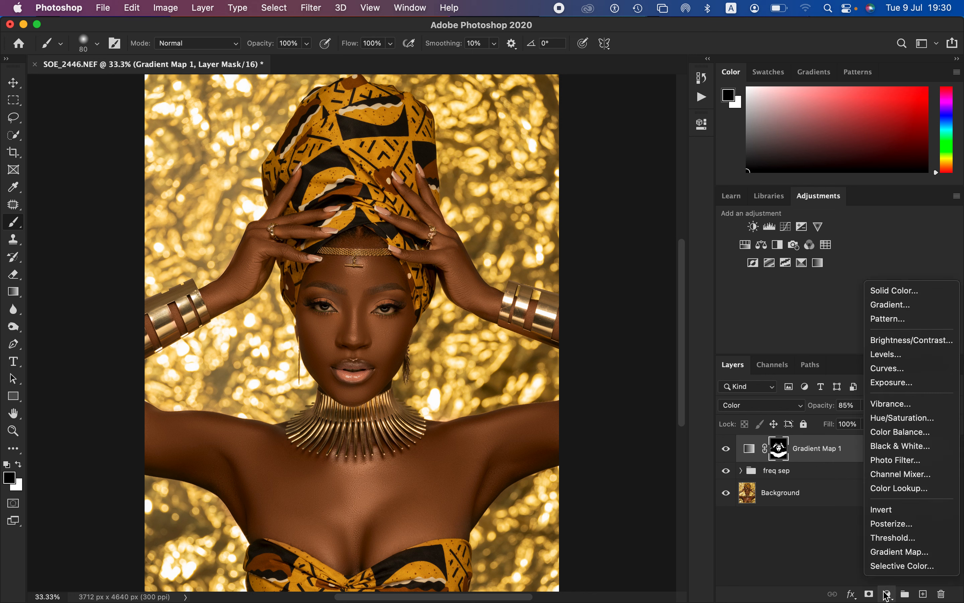
click(895, 420)
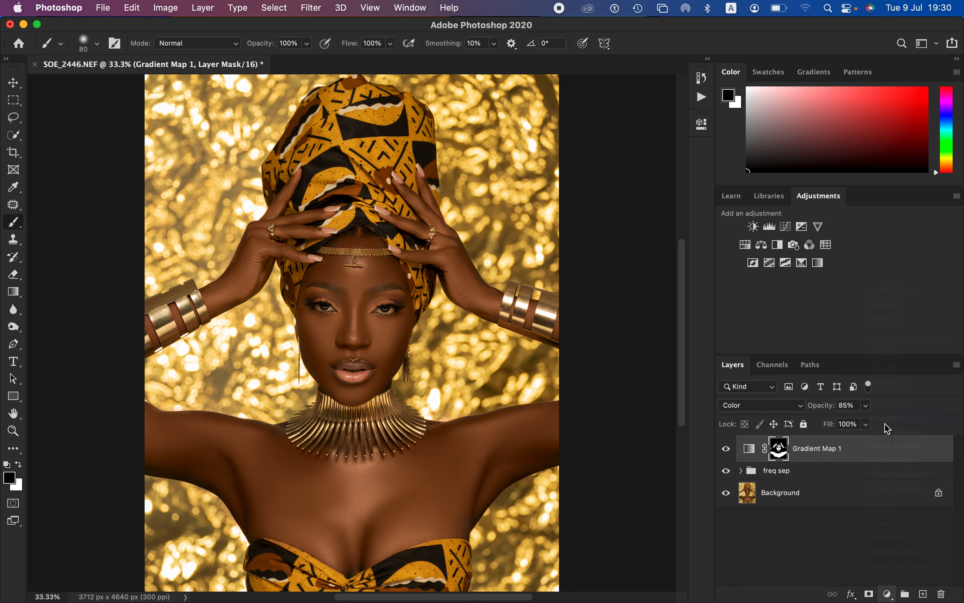
click(588, 189)
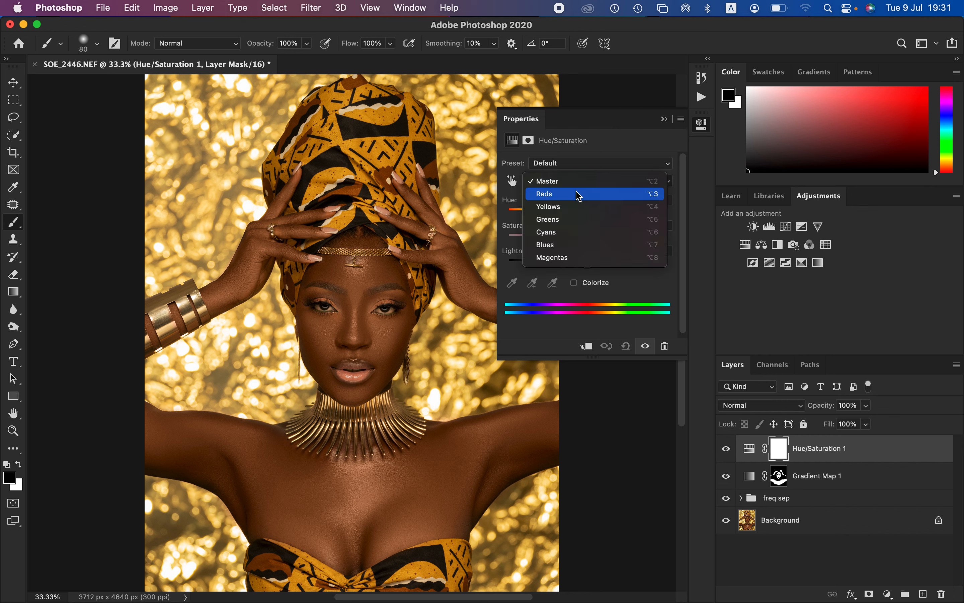
click(578, 195)
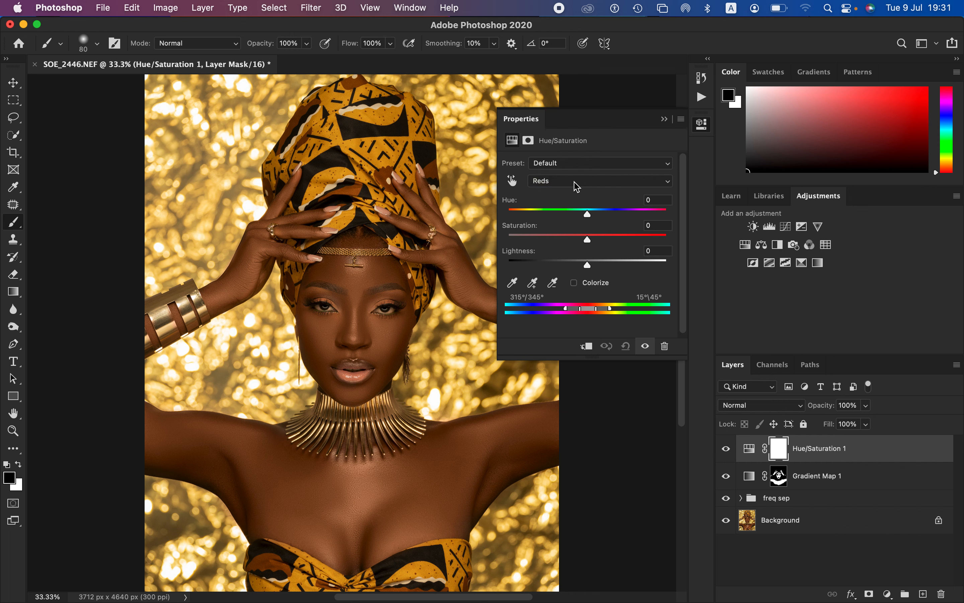
Step: Set the Reds to saturation -7 and lightness -23 and the Yellows to saturation -3, and compare the image with and without Hue/Saturation 1
drag(587, 265, 566, 267)
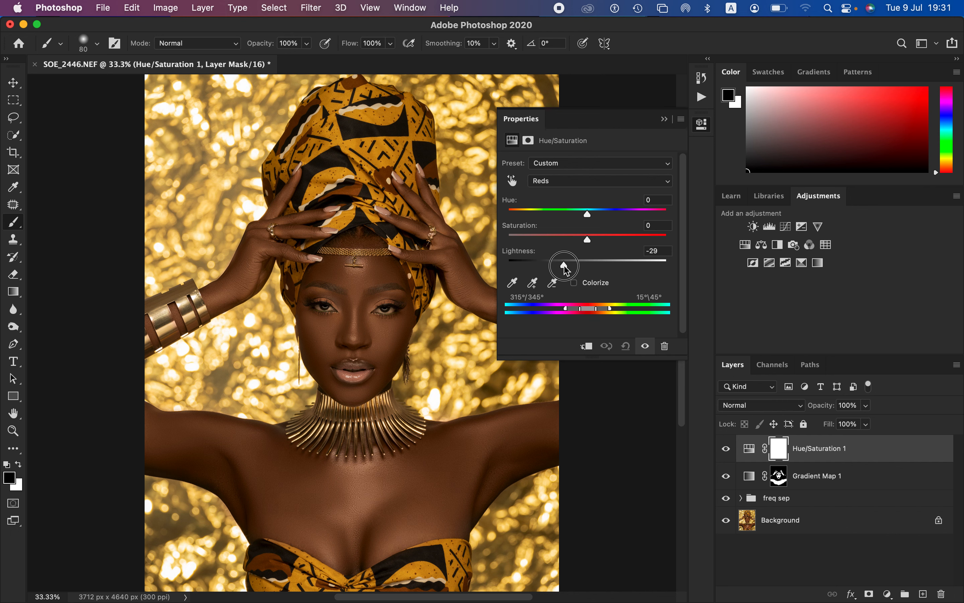
drag(564, 264, 583, 240)
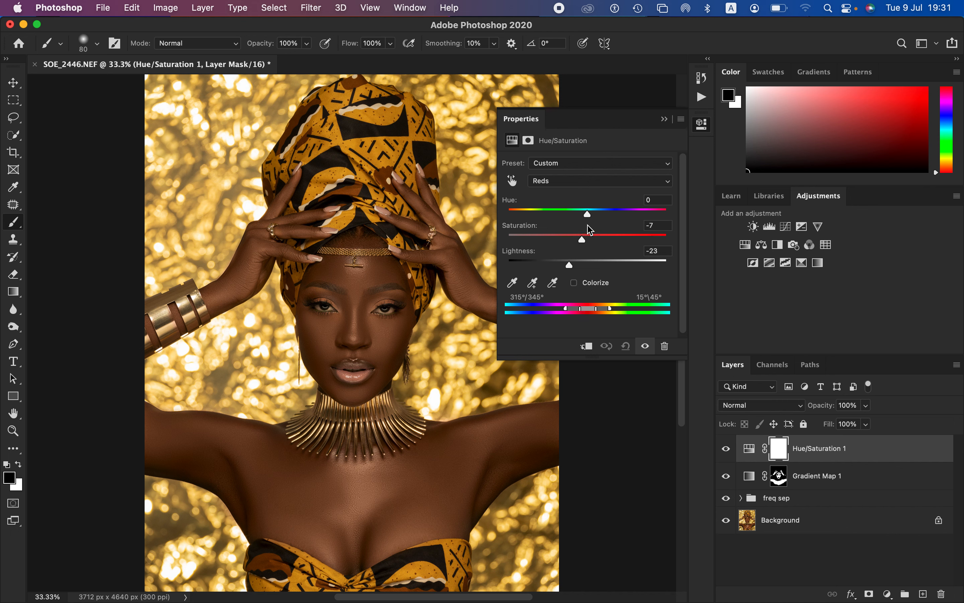
click(586, 186)
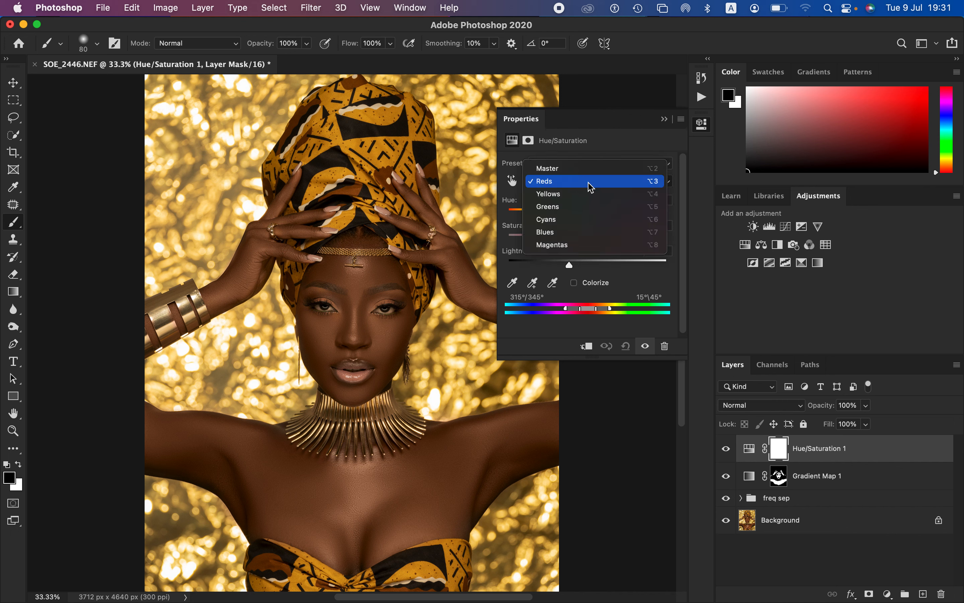
click(588, 194)
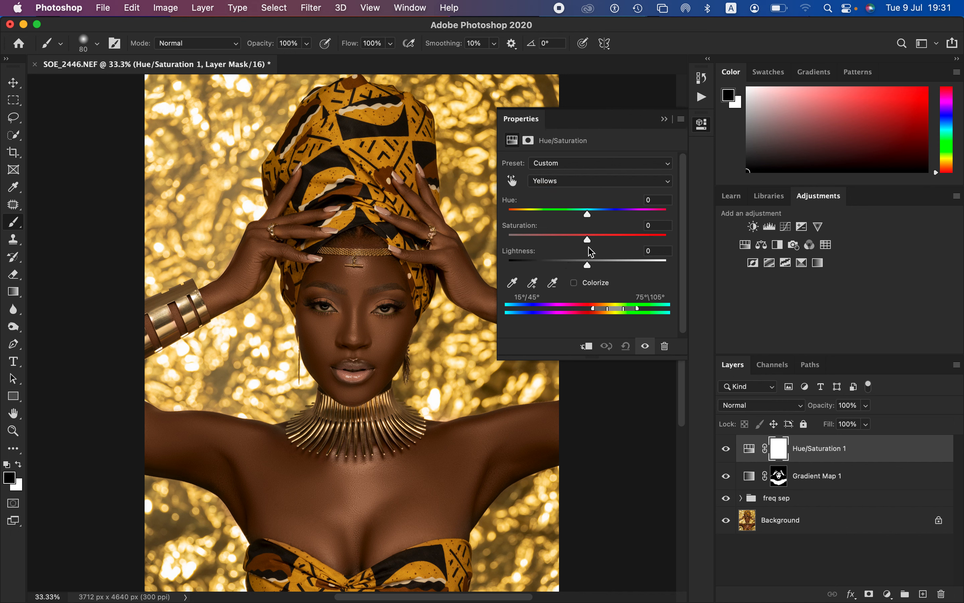
drag(588, 239, 587, 241)
click(727, 449)
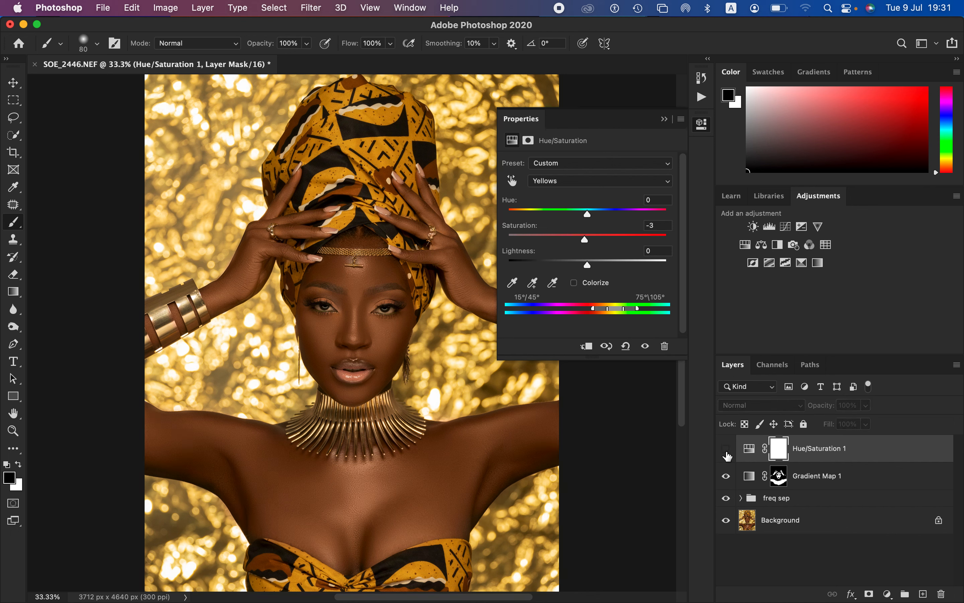
click(727, 450)
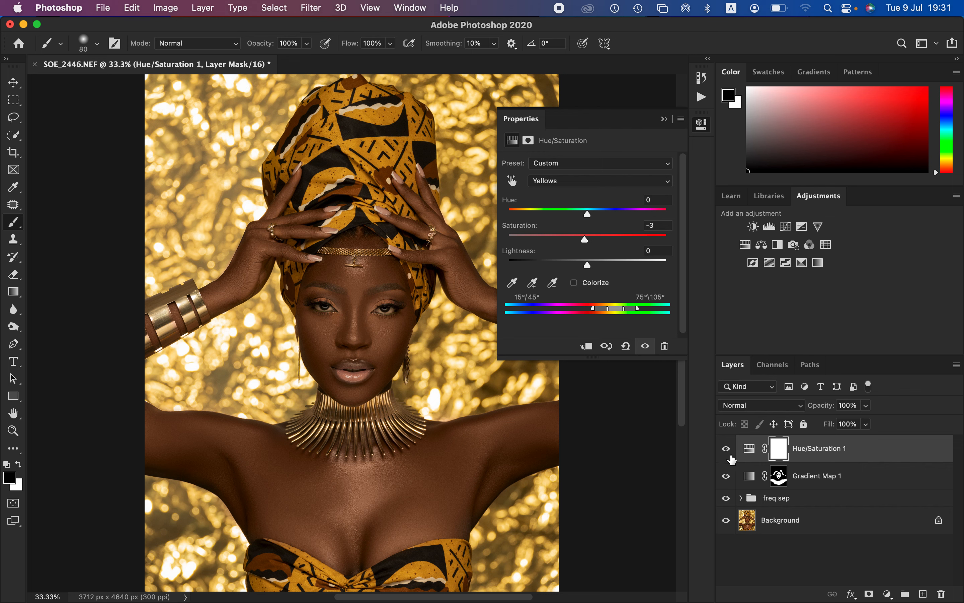
Step: Add a Black & White adjustment layer above Hue/Saturation 1, set to Multiply blending at 5% opacity
click(888, 594)
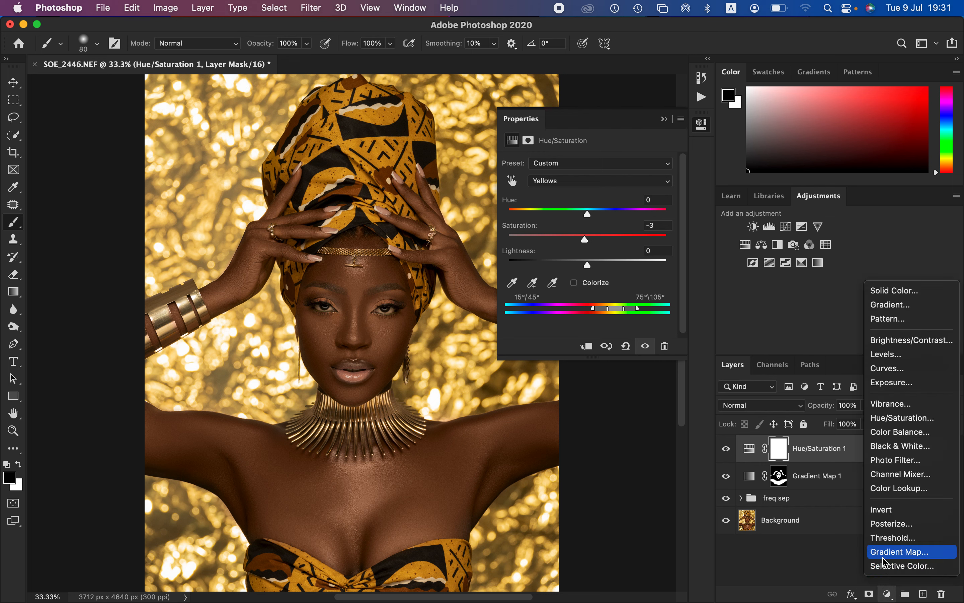
click(902, 447)
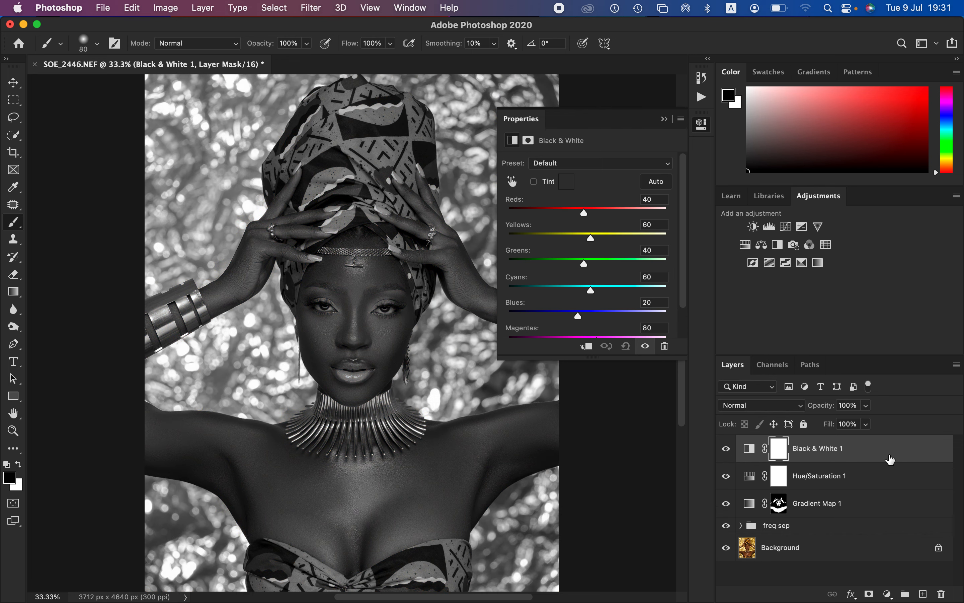
click(770, 412)
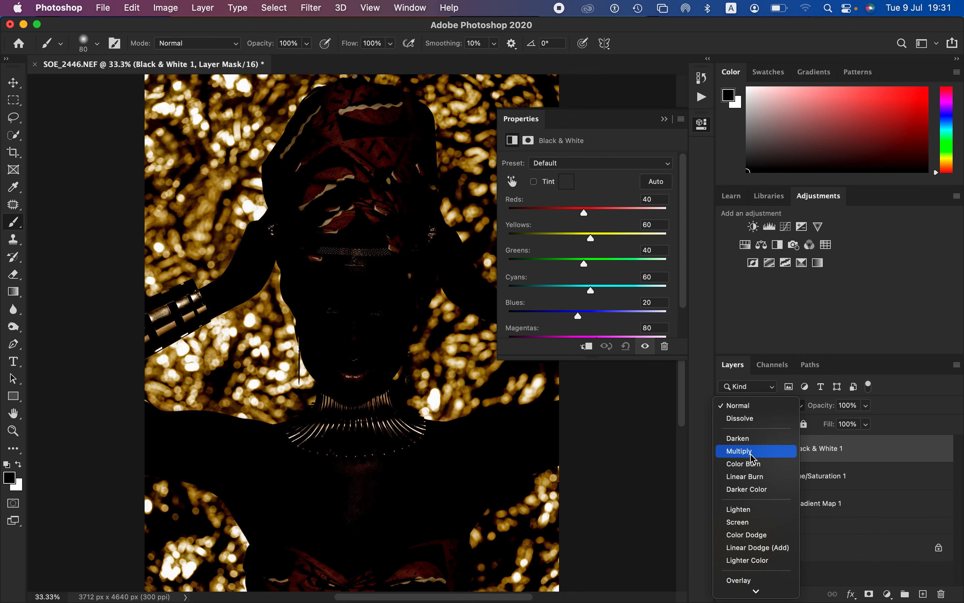
click(745, 451)
drag(825, 413, 778, 413)
mouse_move(772, 411)
mouse_down()
mouse_move(753, 409)
mouse_move(763, 410)
mouse_up()
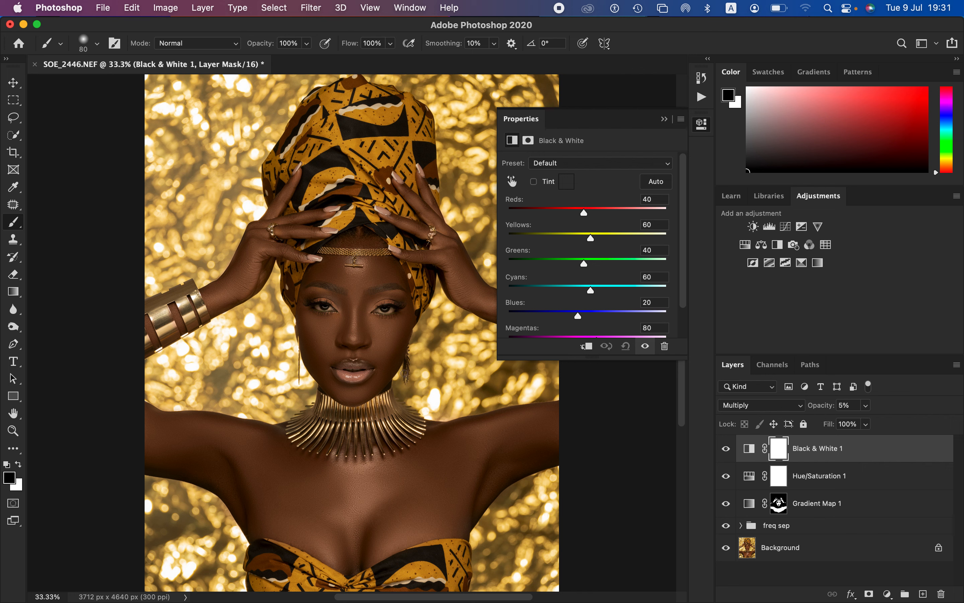
click(664, 119)
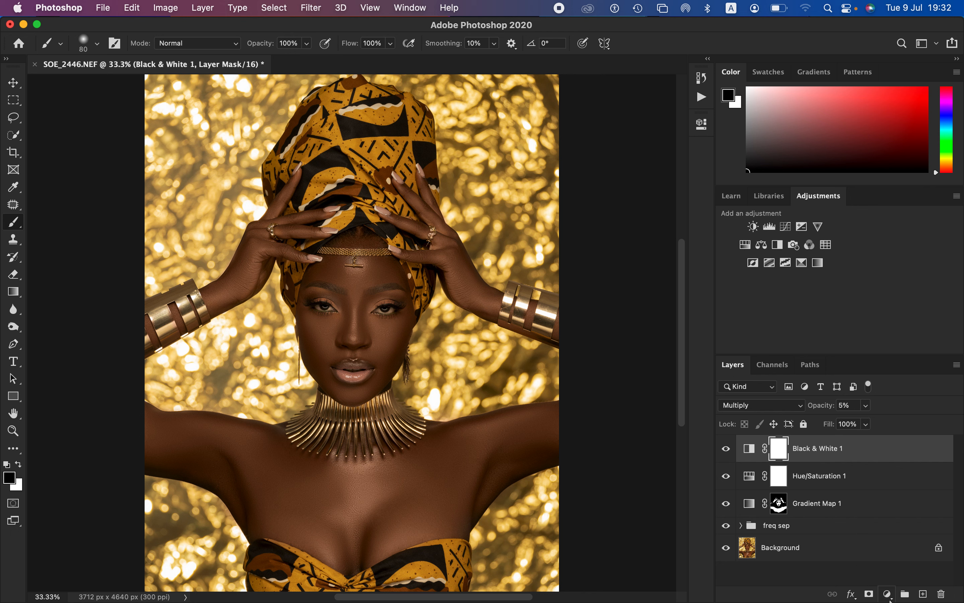
Step: Add a Levels adjustment layer above Black & White 1 and pull its white input level in slightly
click(888, 594)
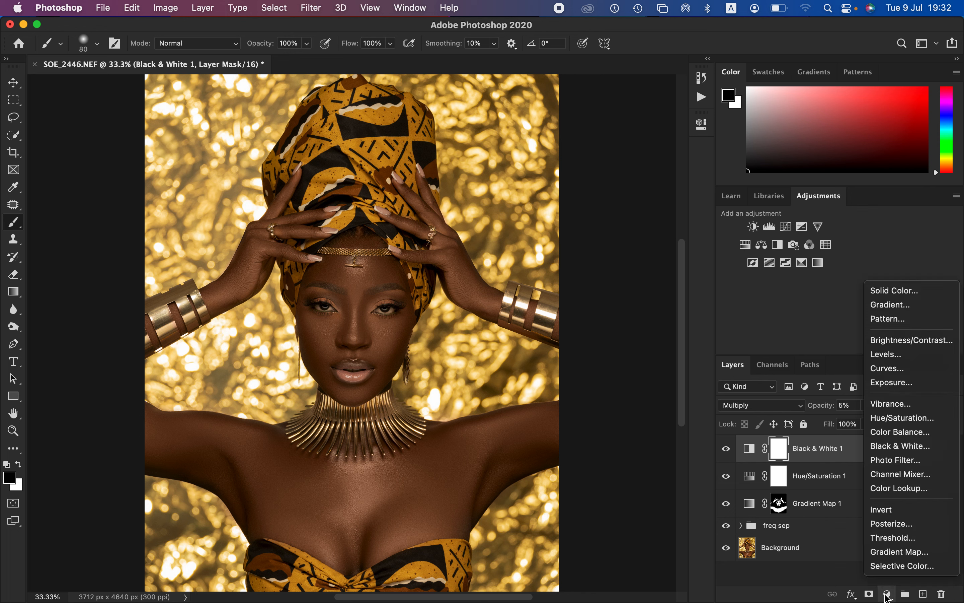
click(897, 359)
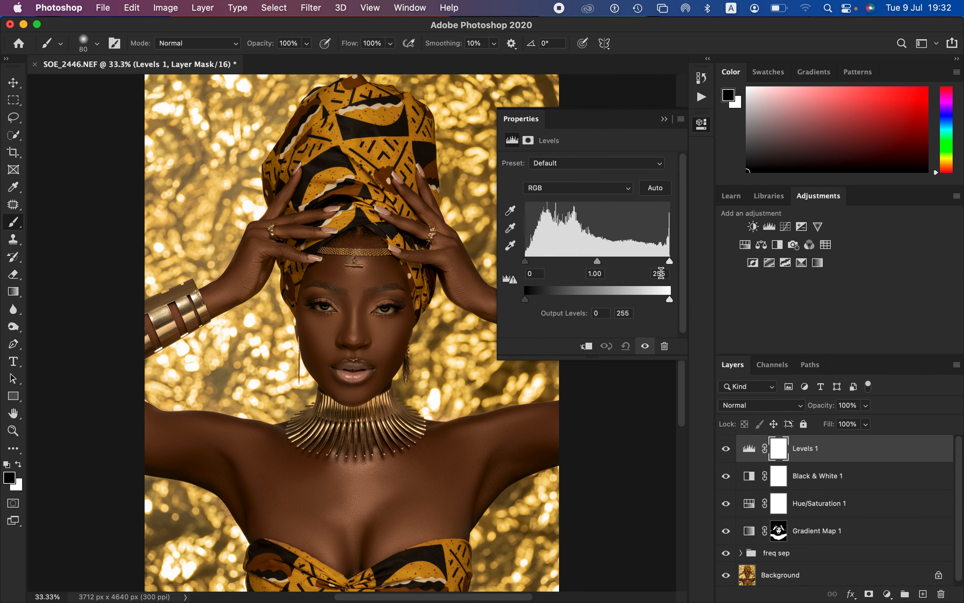
mouse_move(673, 266)
mouse_down()
mouse_move(662, 266)
mouse_move(672, 267)
mouse_up()
click(669, 120)
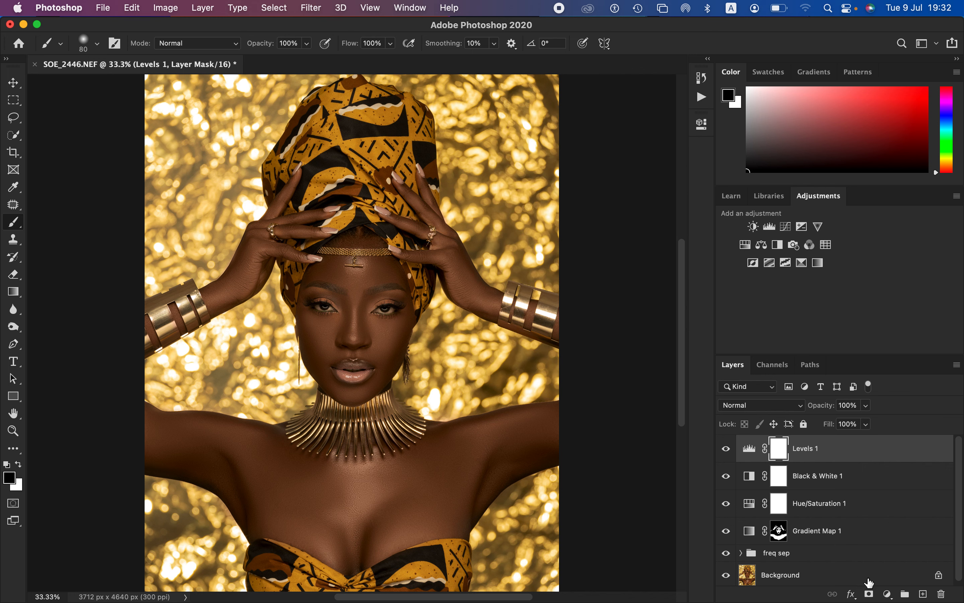
Step: Add a Curves adjustment layer above Levels 1 and raise the middle of its RGB curve to brighten the image
click(887, 594)
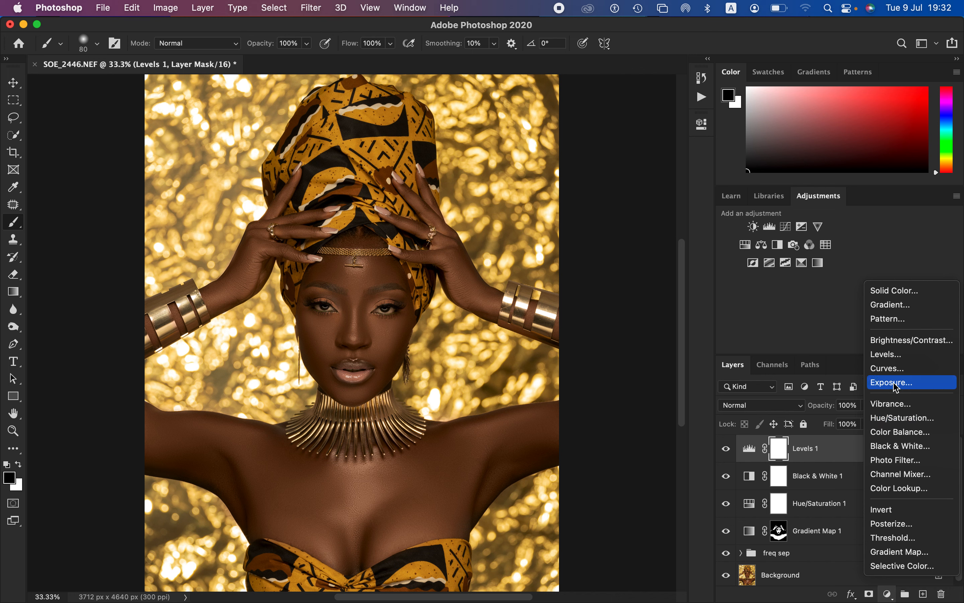
click(894, 370)
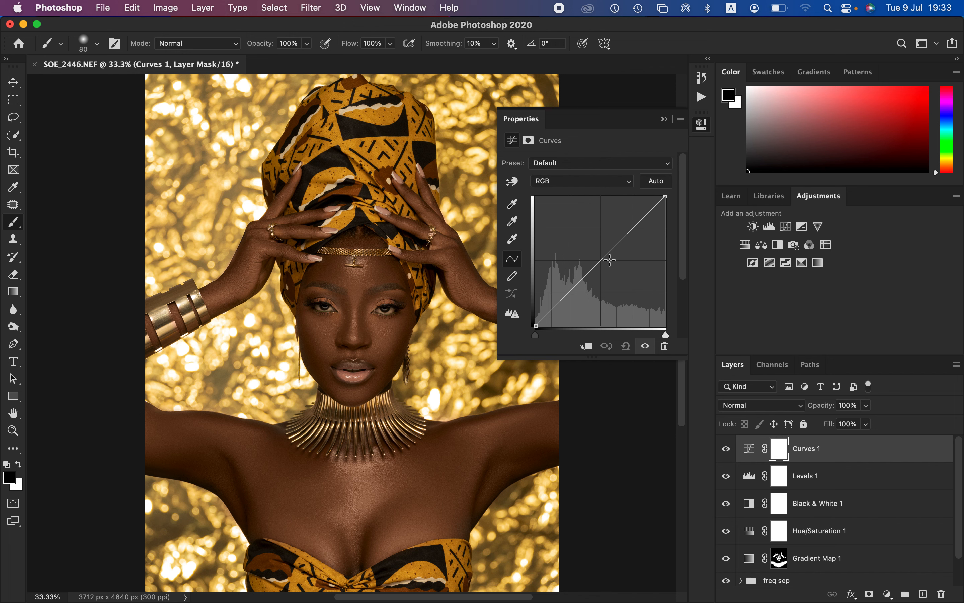
click(600, 262)
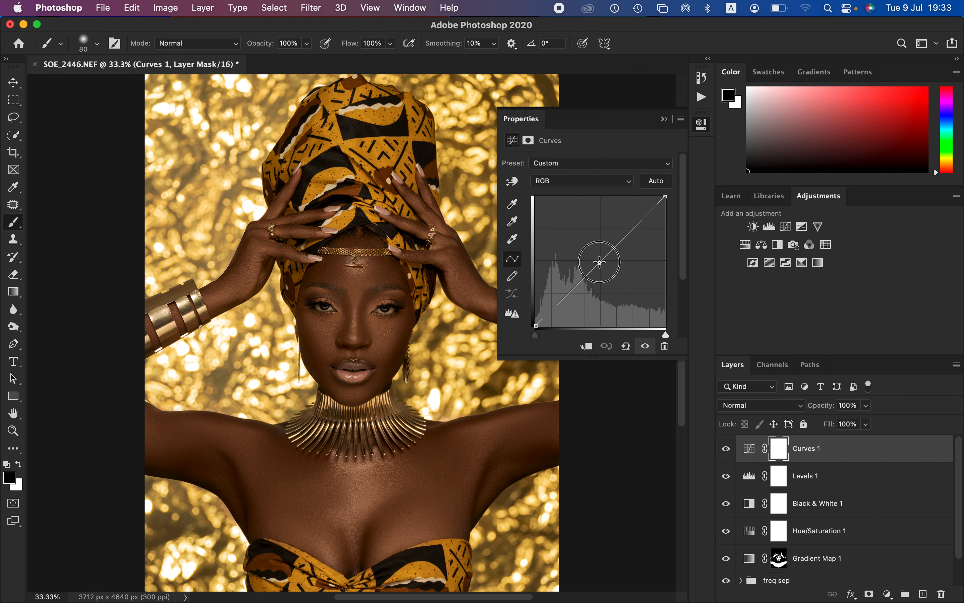
drag(600, 263, 592, 253)
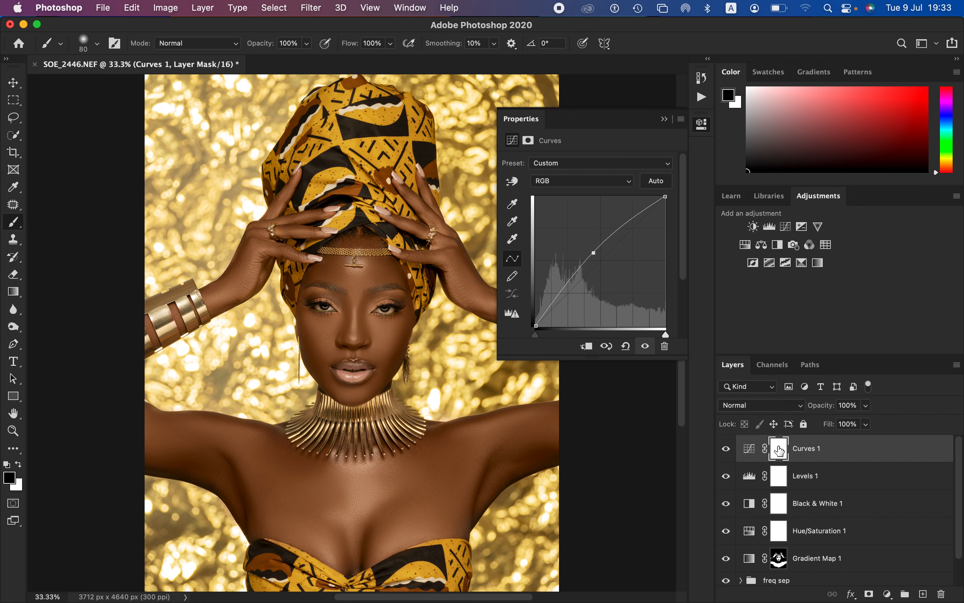
Step: Invert the brightening Curves layer's mask to black and rename the layer "dodge"
key(super+i)
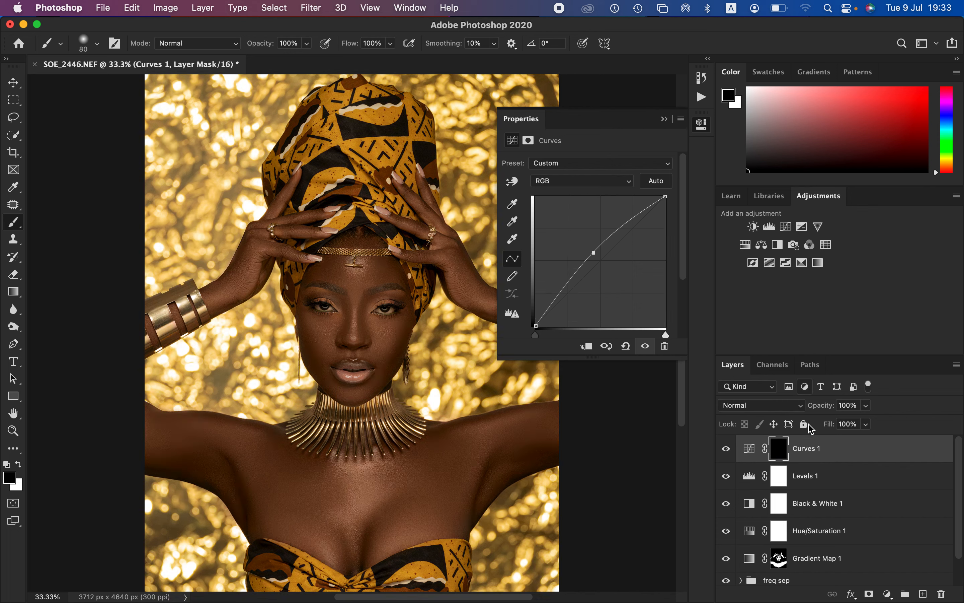
double_click(809, 450)
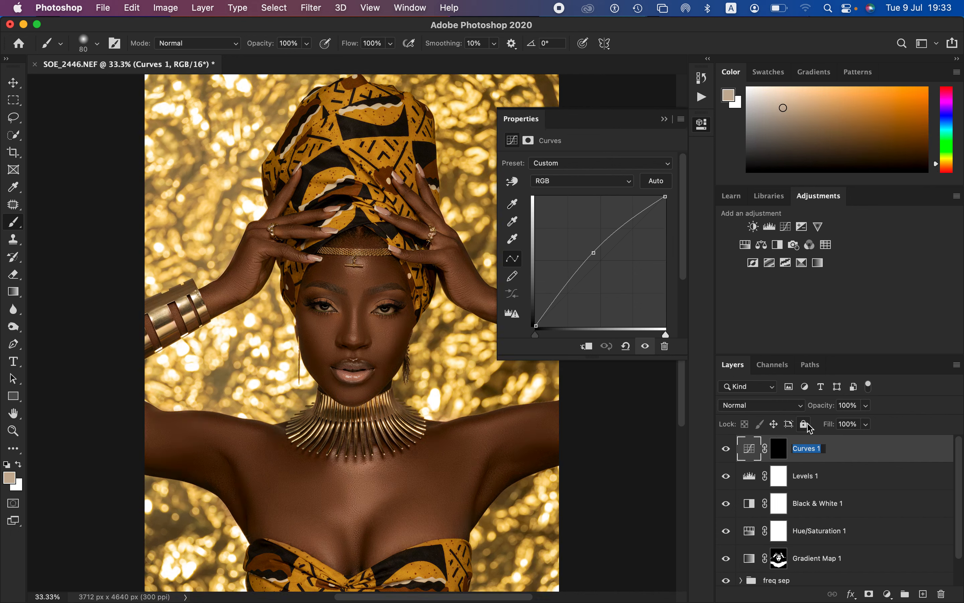
text(dodge)
key(Return)
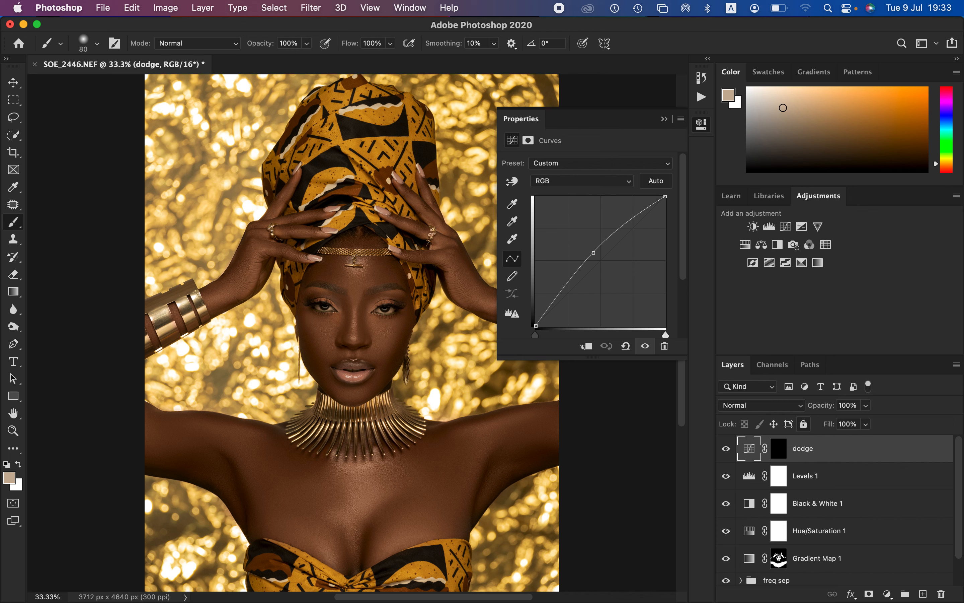
Step: Add a Curves adjustment layer above dodge and lower the middle of its RGB curve to darken the image
click(889, 594)
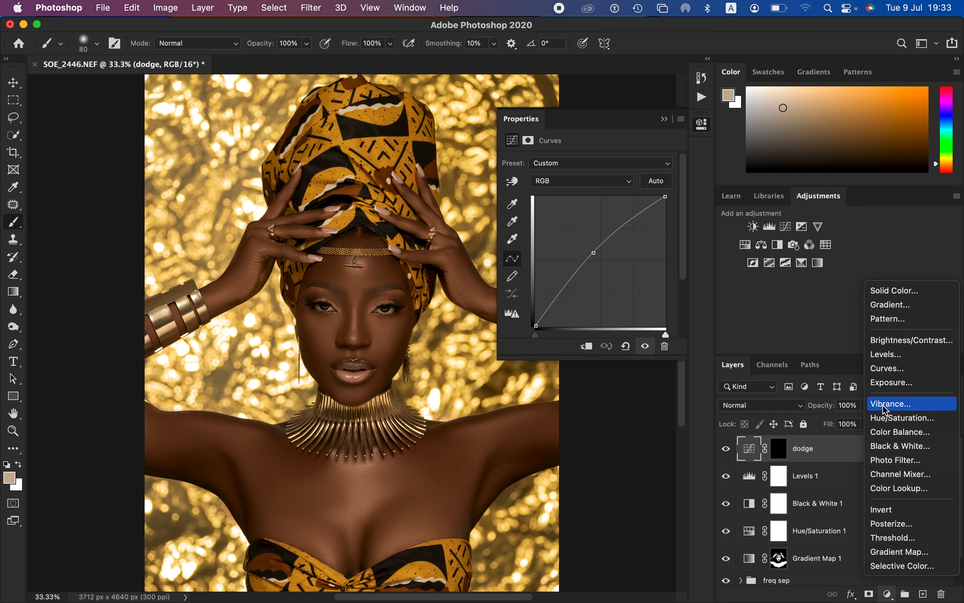
click(890, 369)
drag(602, 258, 607, 266)
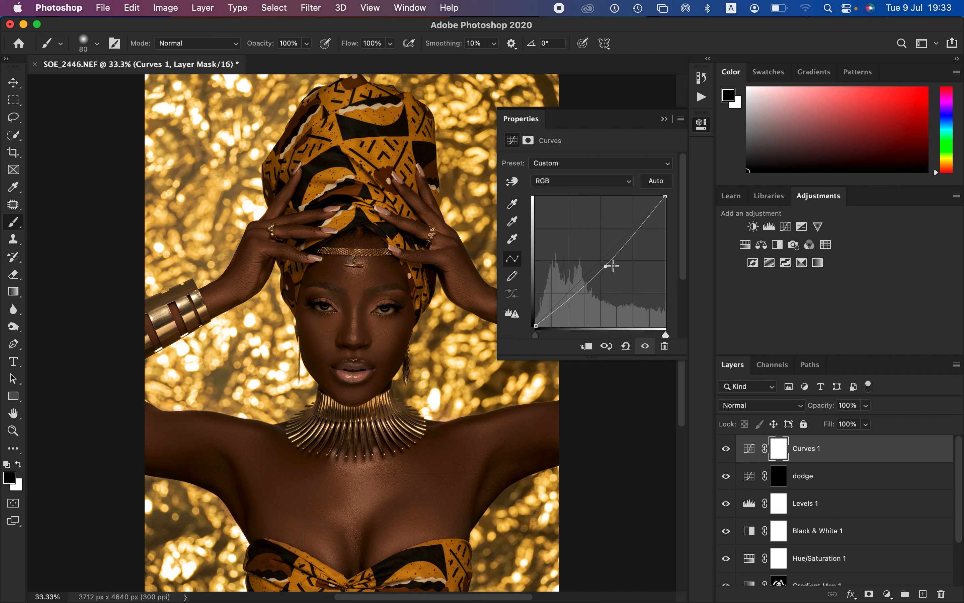
click(664, 119)
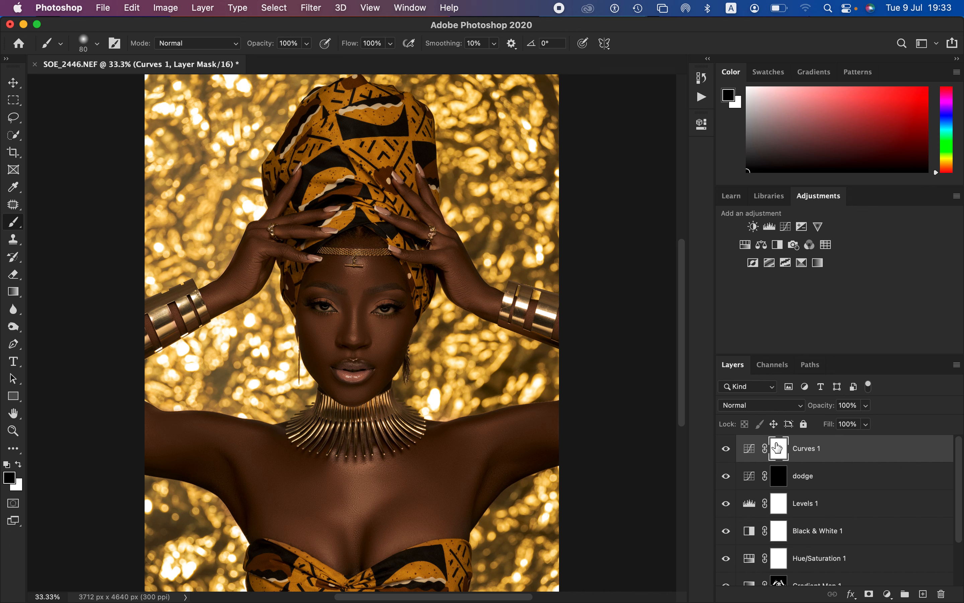
Step: Invert the darkening Curves layer's mask to black and rename the layer "burn"
key(super+i)
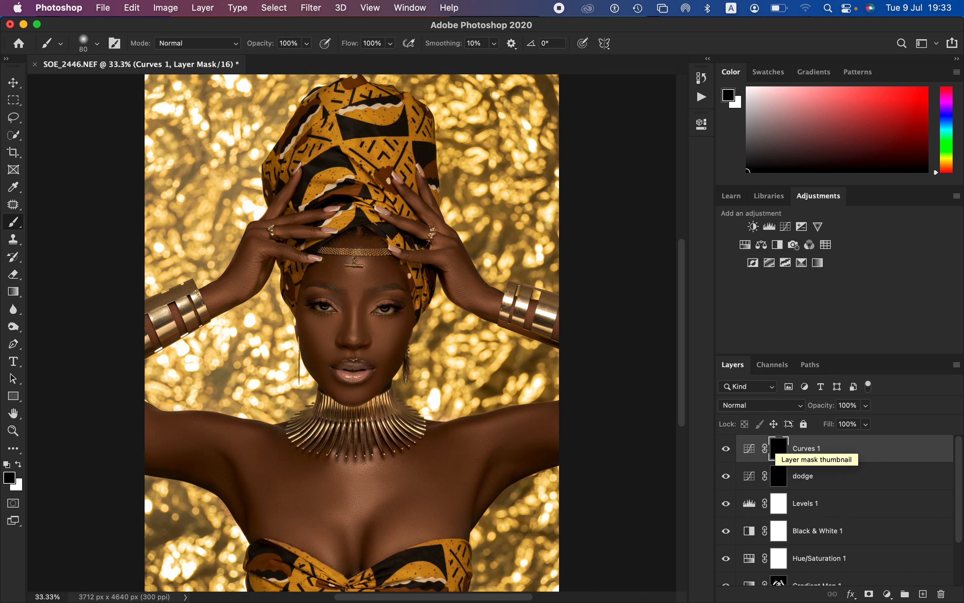
double_click(807, 450)
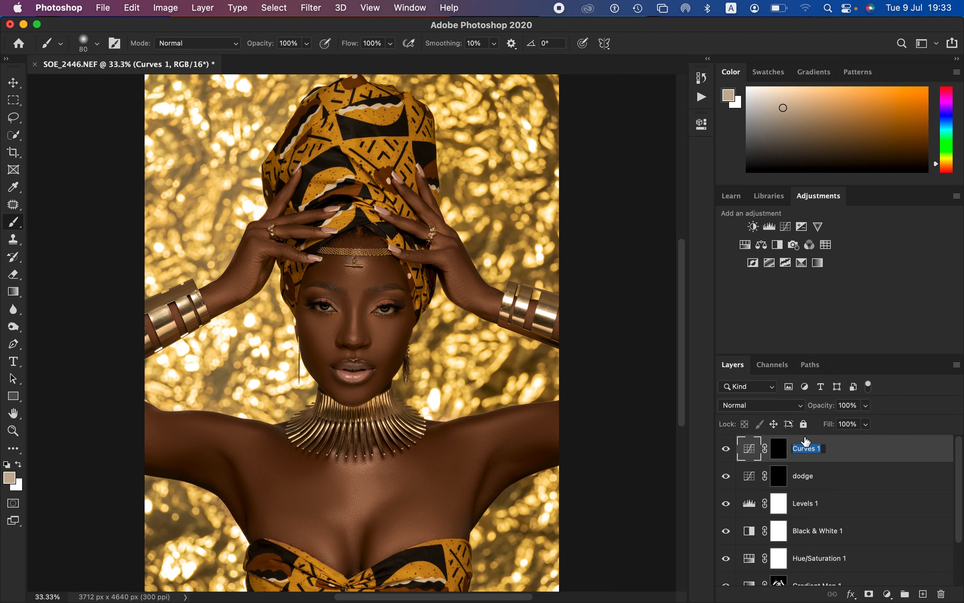
text(burn)
key(Return)
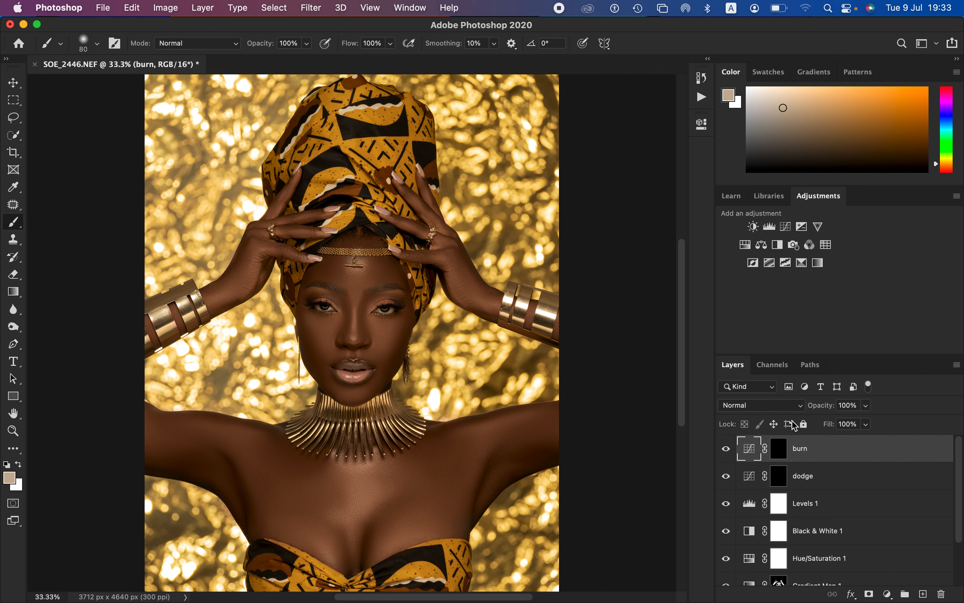
Step: Group the burn and dodge layers, name the group "dnb", and expand it
shift+click(842, 483)
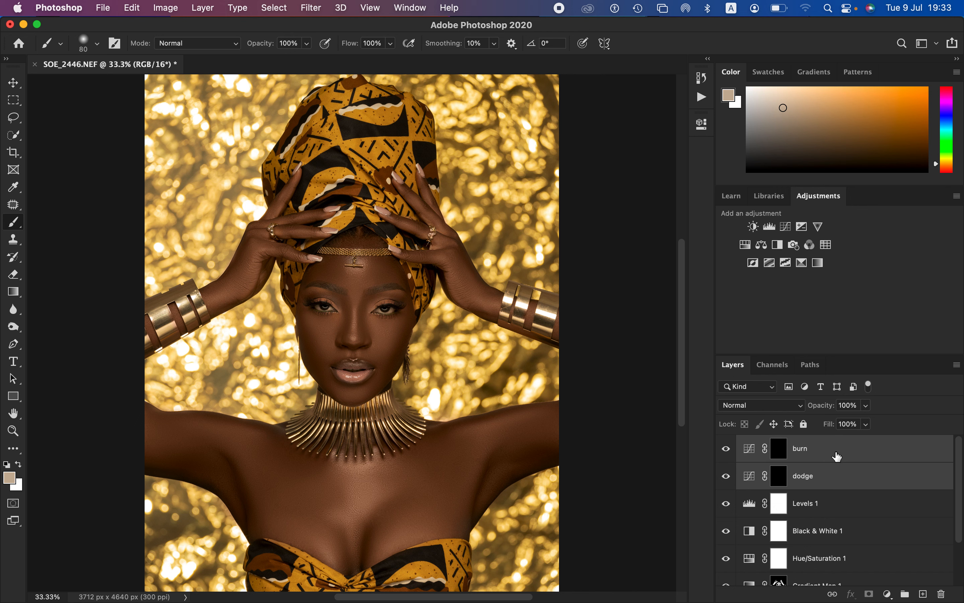
key(super+g)
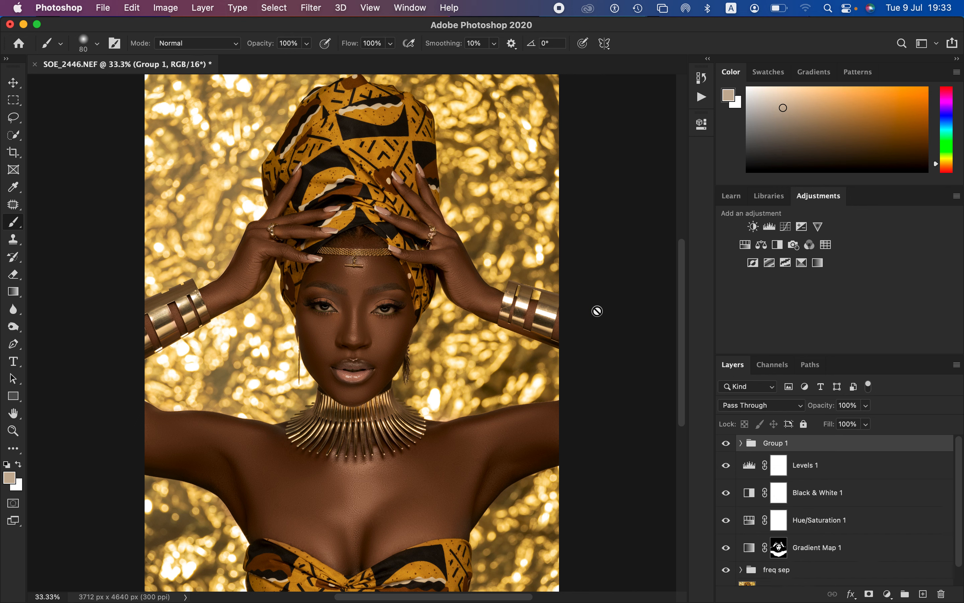
double_click(785, 444)
text(dnb)
key(Return)
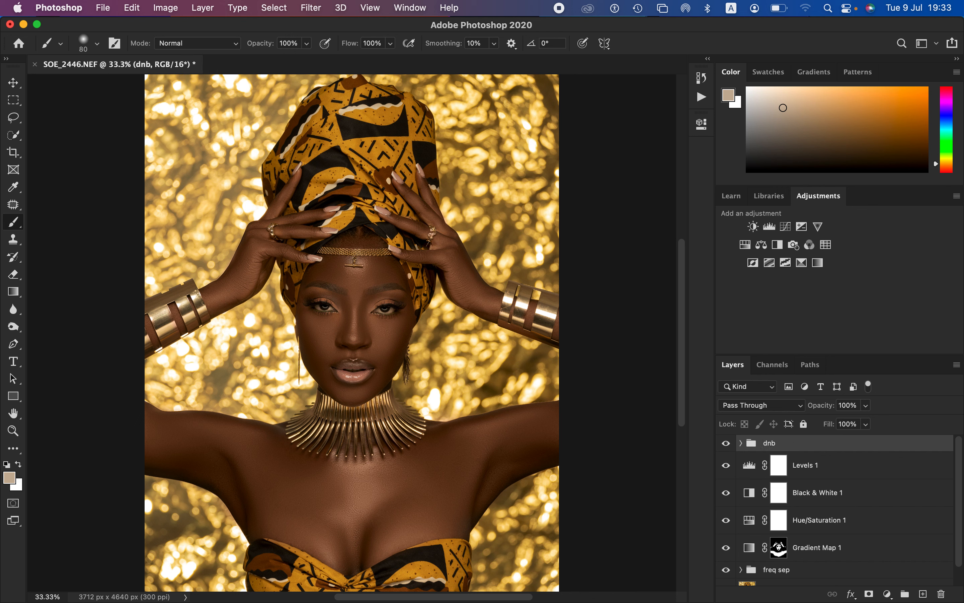
click(741, 443)
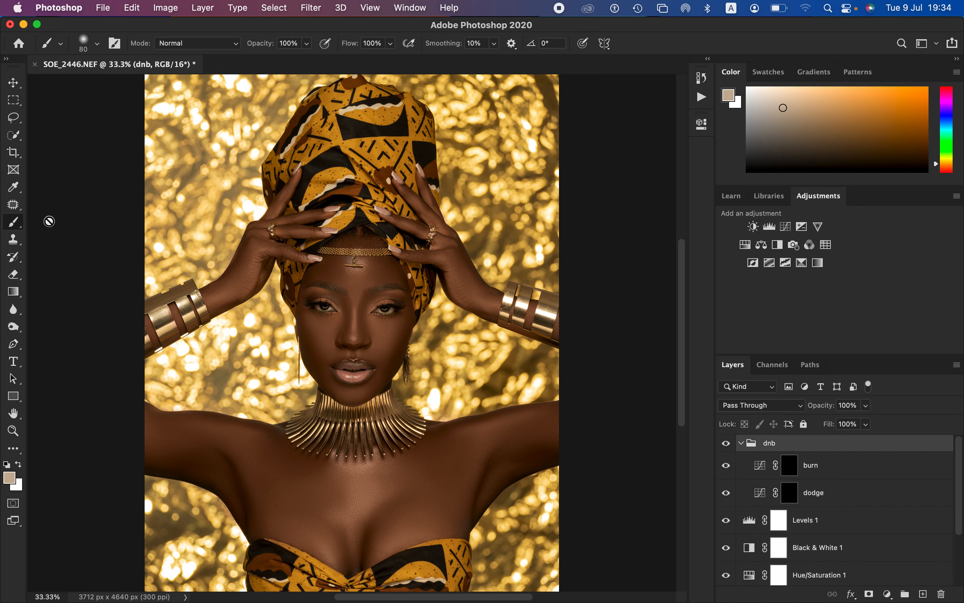
Step: Set the brush flow to 10%, check the soft round brush preset, and reset the foreground and background colors to black and white
drag(353, 50, 292, 44)
click(343, 50)
click(348, 50)
drag(348, 50, 346, 51)
click(97, 44)
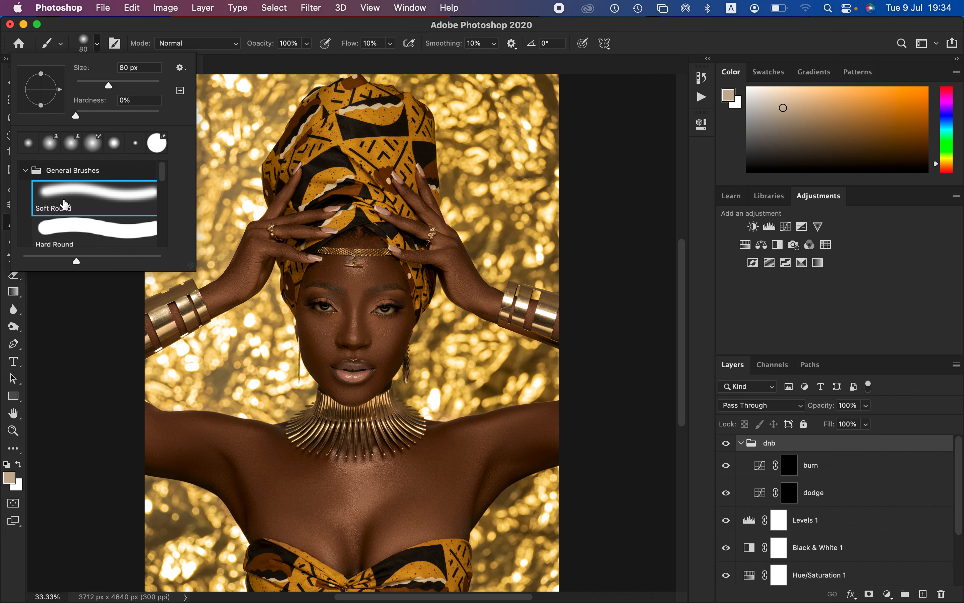
click(57, 377)
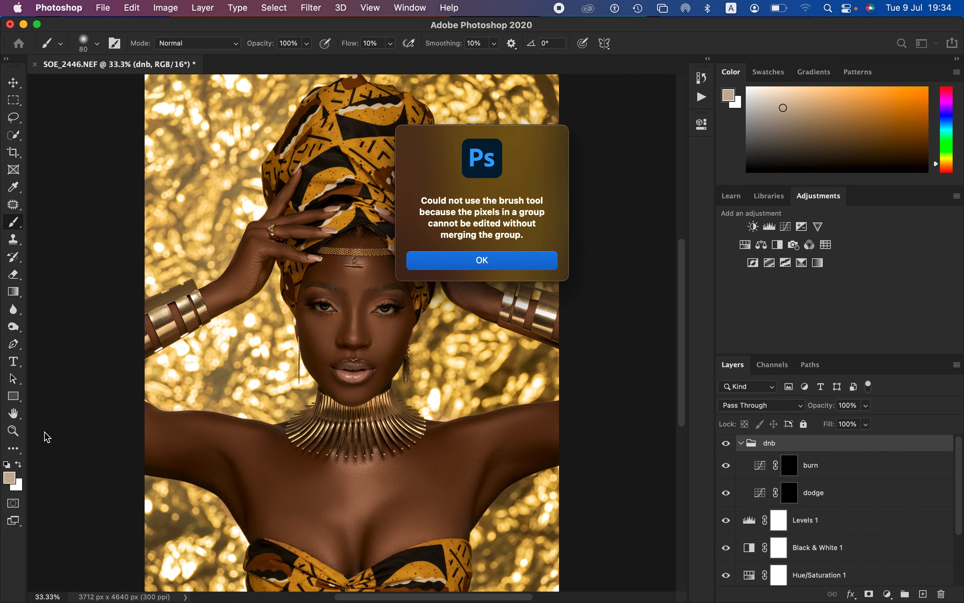
click(466, 266)
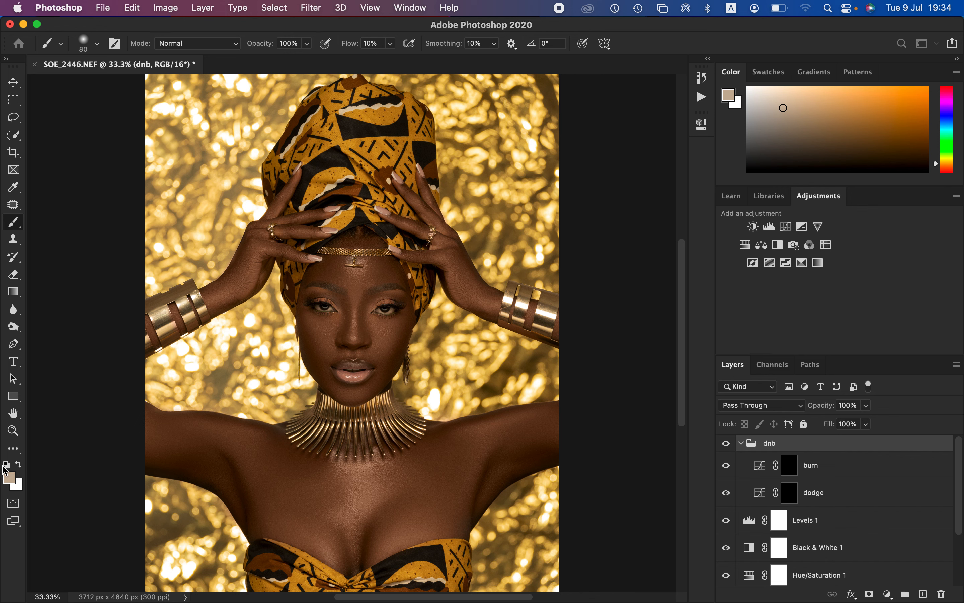
click(7, 465)
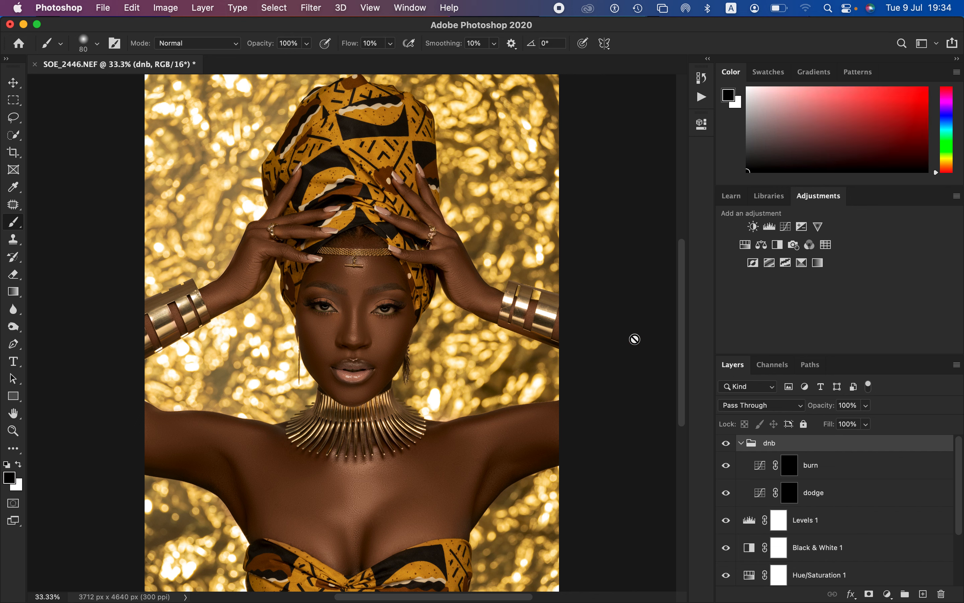
Step: Paint white on the dodge layer's mask with the soft brush to brighten the nose bridge, cheeks and lower face
click(21, 465)
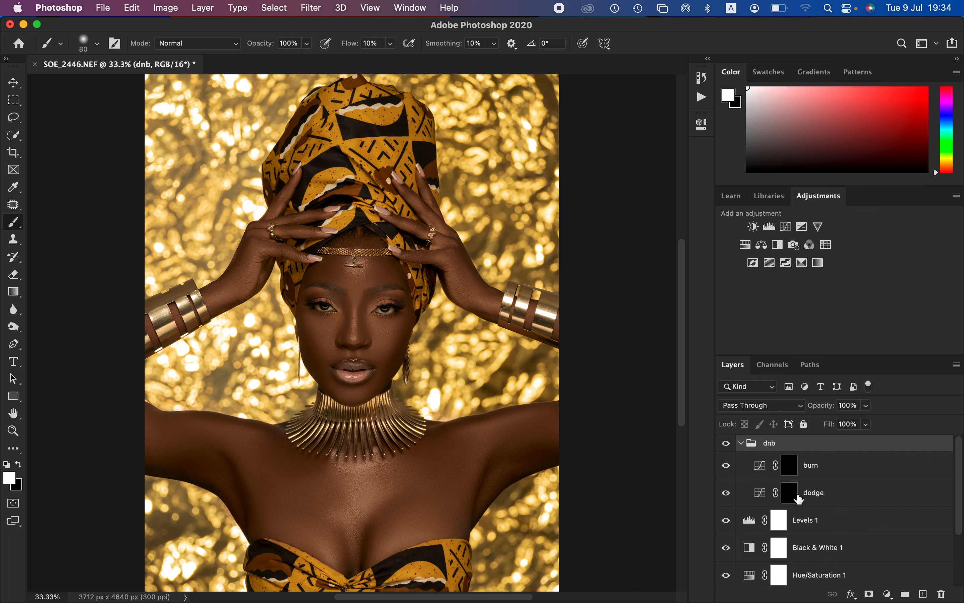
click(793, 494)
key(x)
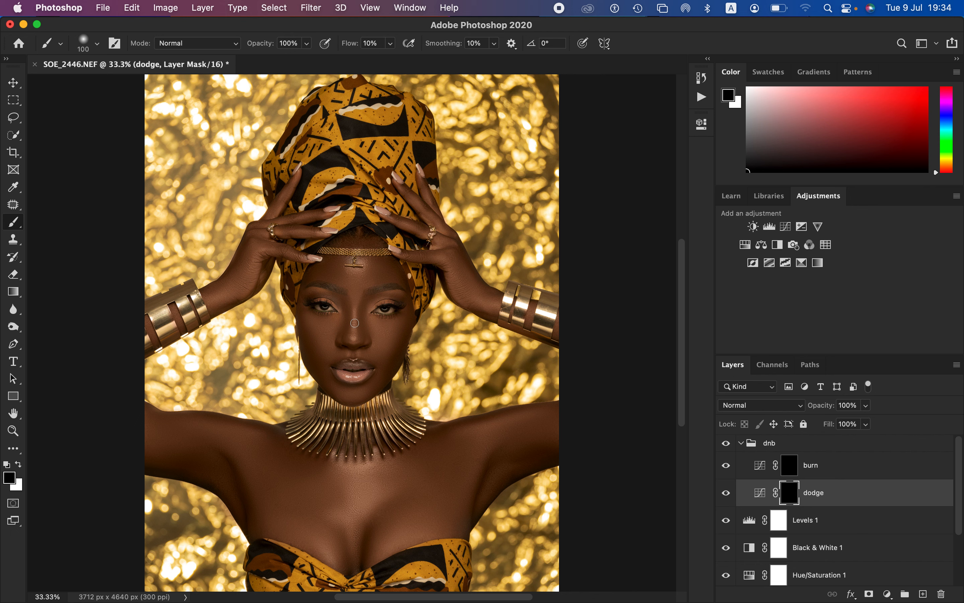
click(18, 466)
mouse_move(357, 312)
mouse_down()
mouse_move(353, 345)
mouse_move(360, 297)
mouse_up()
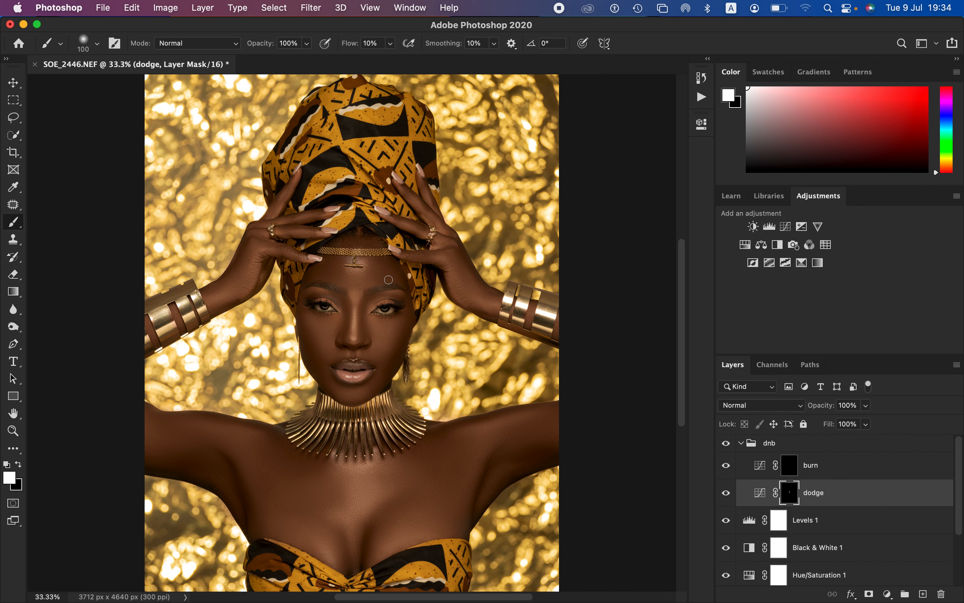
key(super+z)
key(bracketright)
mouse_move(315, 327)
mouse_down()
mouse_move(329, 328)
mouse_move(323, 340)
mouse_move(394, 329)
mouse_move(353, 387)
mouse_up()
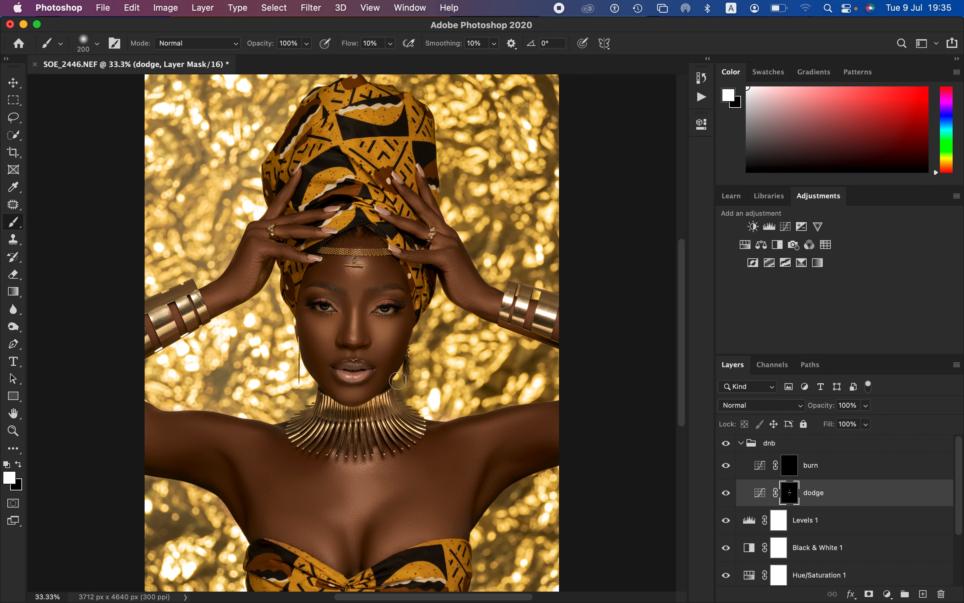
Step: Enlarge the brush to 600 and dodge the center of the chest
key(bracketleft)
key(bracketright)
key(bracketright)
key(bracketright)
key(bracketright)
key(bracketright)
mouse_move(355, 486)
mouse_down()
mouse_move(347, 490)
mouse_move(370, 488)
mouse_move(355, 520)
mouse_move(358, 488)
mouse_move(345, 482)
mouse_up()
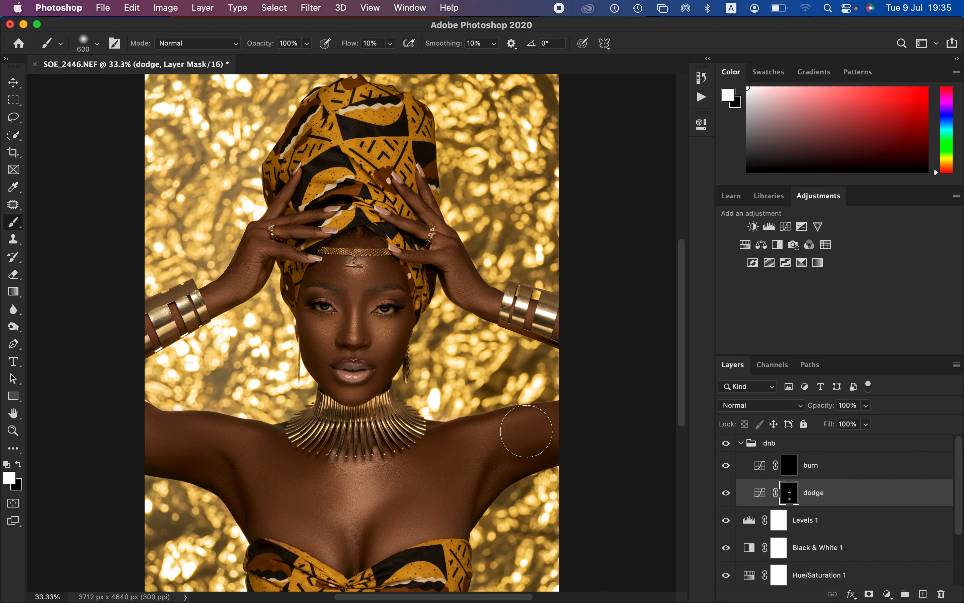
Step: Reduce the brush size and dodge the tops of both shoulders and upper arms
key(bracketleft)
key(bracketleft)
key(bracketleft)
key(bracketleft)
drag(478, 428, 525, 420)
mouse_move(163, 432)
mouse_down()
mouse_move(166, 425)
mouse_move(242, 427)
mouse_up()
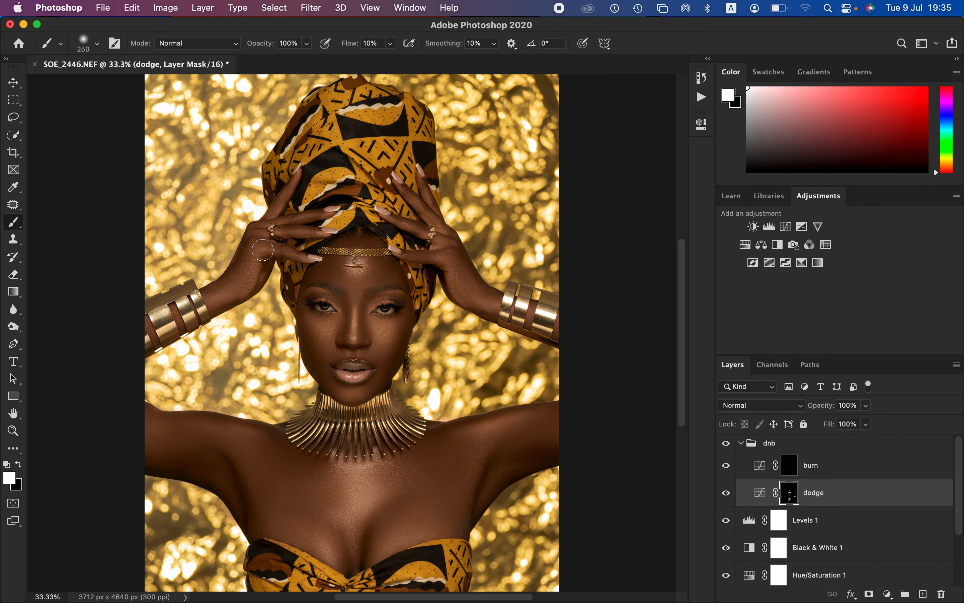
Step: Paint white on the burn layer's mask to darken the contours around the nose and forehead, enlarging the brush to 250
click(795, 475)
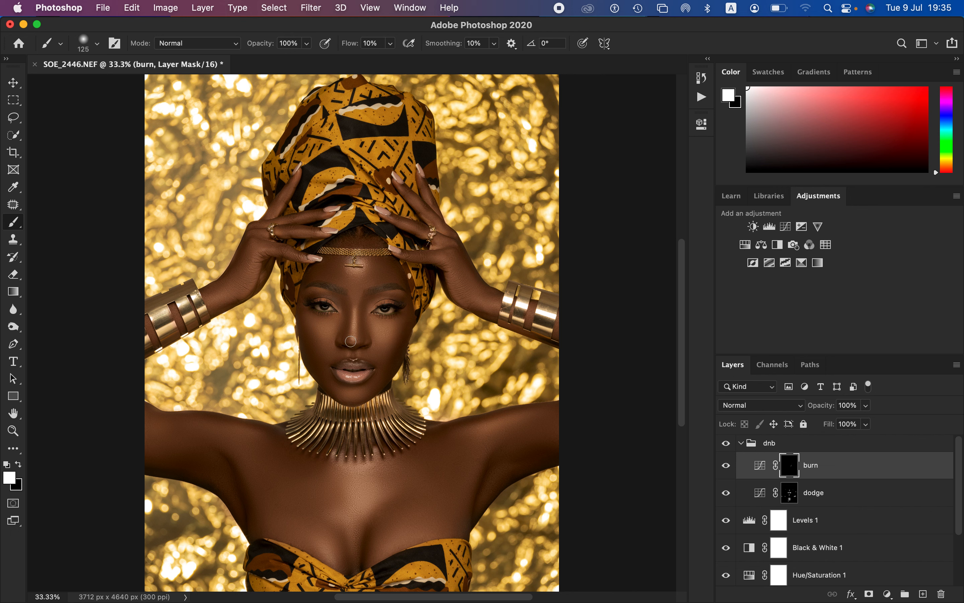
key(bracketright)
key(bracketright)
mouse_move(340, 299)
mouse_down()
mouse_move(341, 338)
mouse_move(342, 301)
mouse_move(370, 298)
mouse_move(362, 333)
mouse_up()
key(bracketright)
key(bracketright)
mouse_move(359, 239)
mouse_down()
mouse_move(375, 240)
mouse_move(398, 268)
mouse_up()
Step: Compare the image with and without the dnb group, and lower the dodge layer's opacity to 84%
click(730, 448)
click(729, 448)
click(730, 448)
click(730, 448)
drag(821, 415, 803, 405)
click(824, 493)
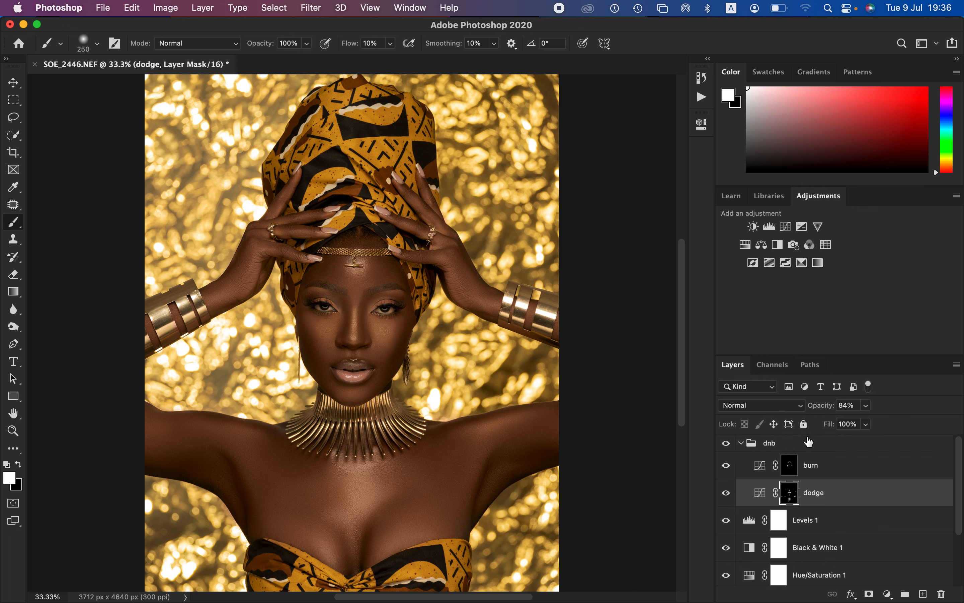
Step: Collapse the dnb group, lower its opacity to 66%, and compare the image with it hidden and shown
click(741, 443)
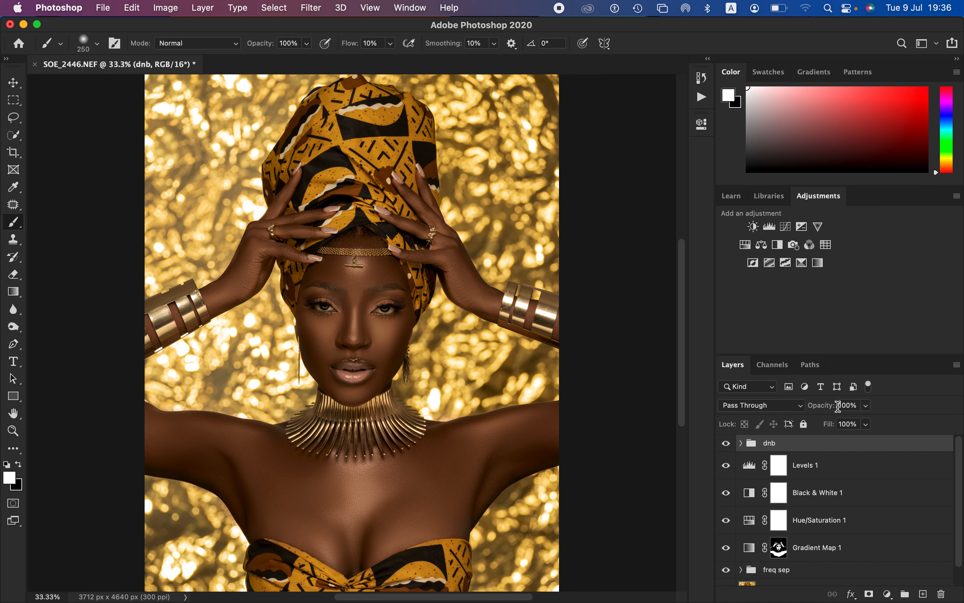
mouse_move(824, 406)
mouse_down()
mouse_move(820, 414)
mouse_move(815, 407)
mouse_up()
click(727, 444)
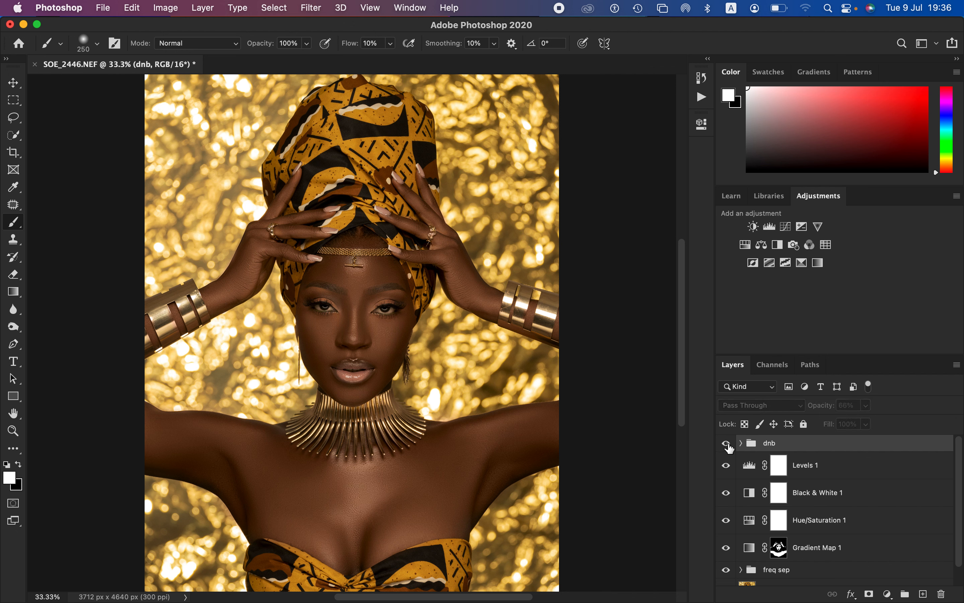
click(727, 444)
click(727, 445)
click(728, 445)
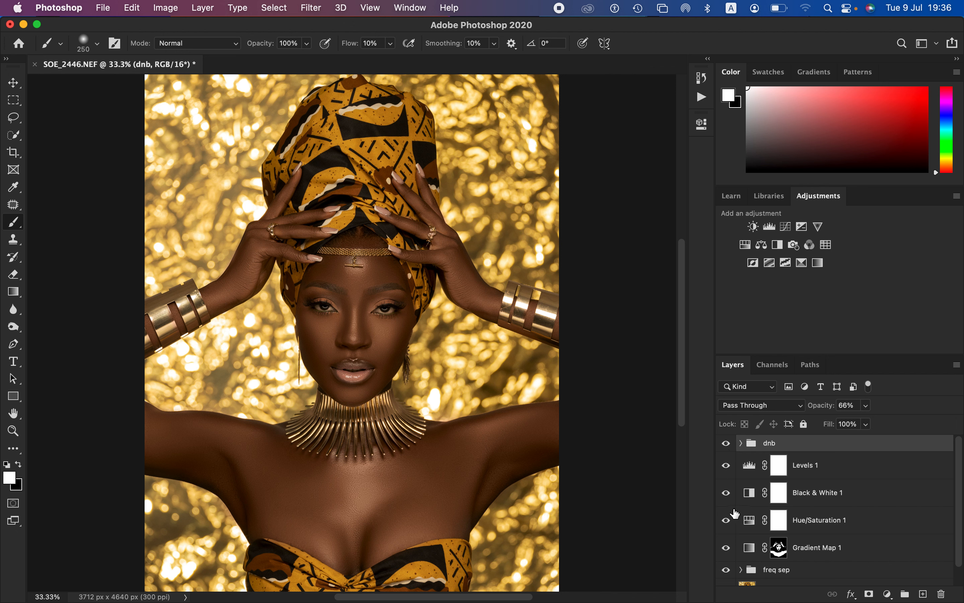
click(727, 444)
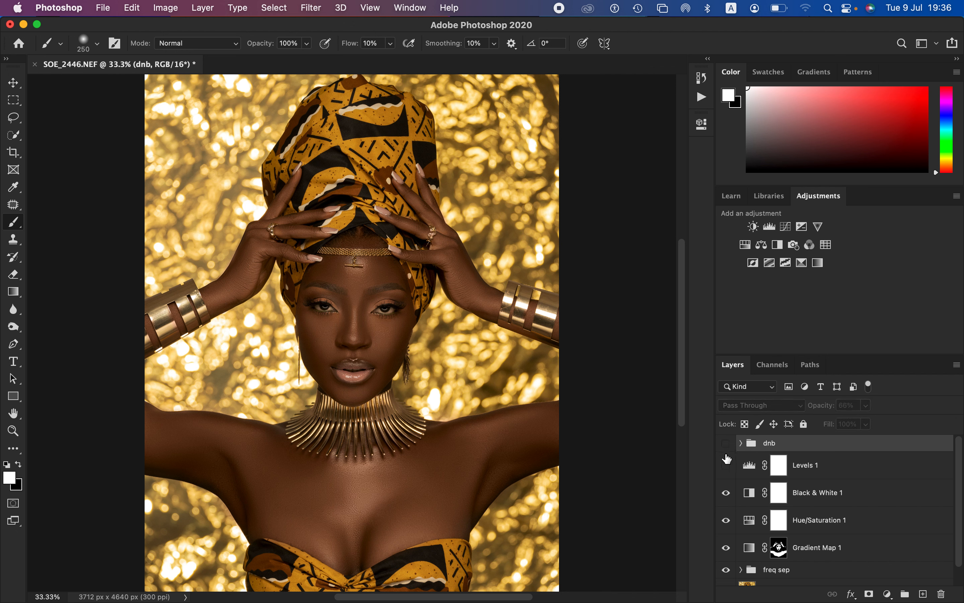
click(730, 450)
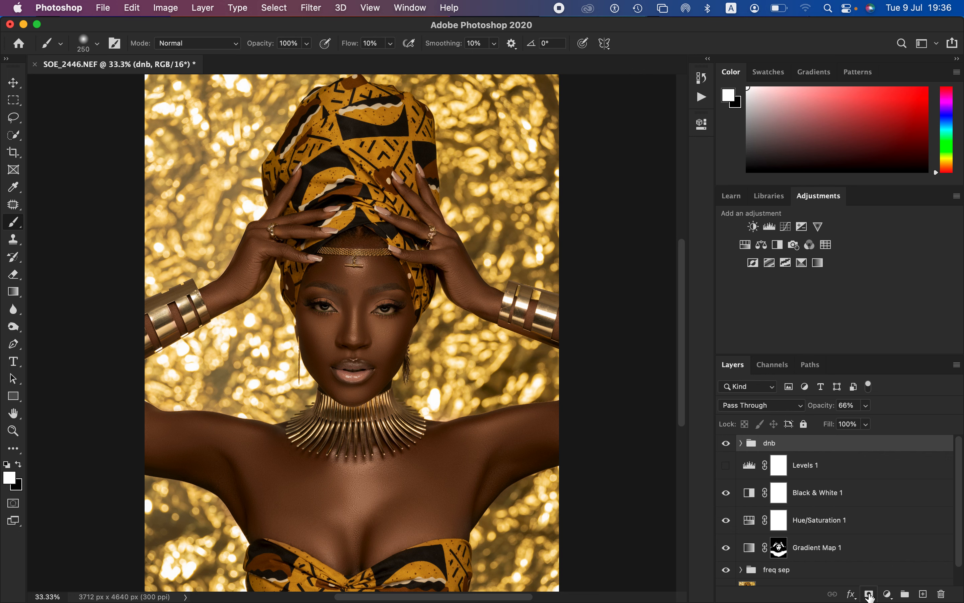
Step: Add a Selective Color layer above dnb, adjust Black and slightly reduce Yellow in the Blacks, and compare before and after
click(888, 595)
click(889, 570)
click(589, 184)
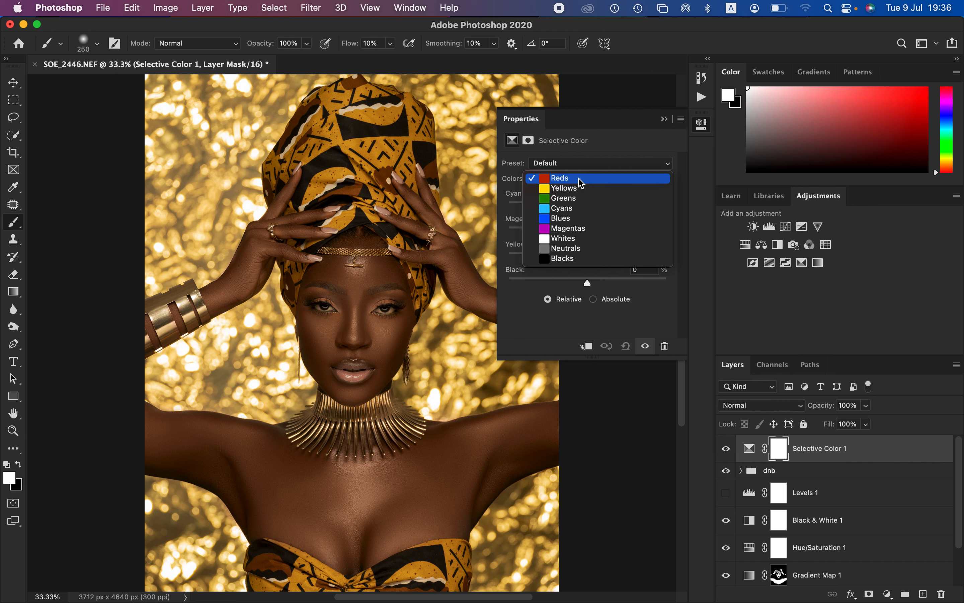
click(580, 259)
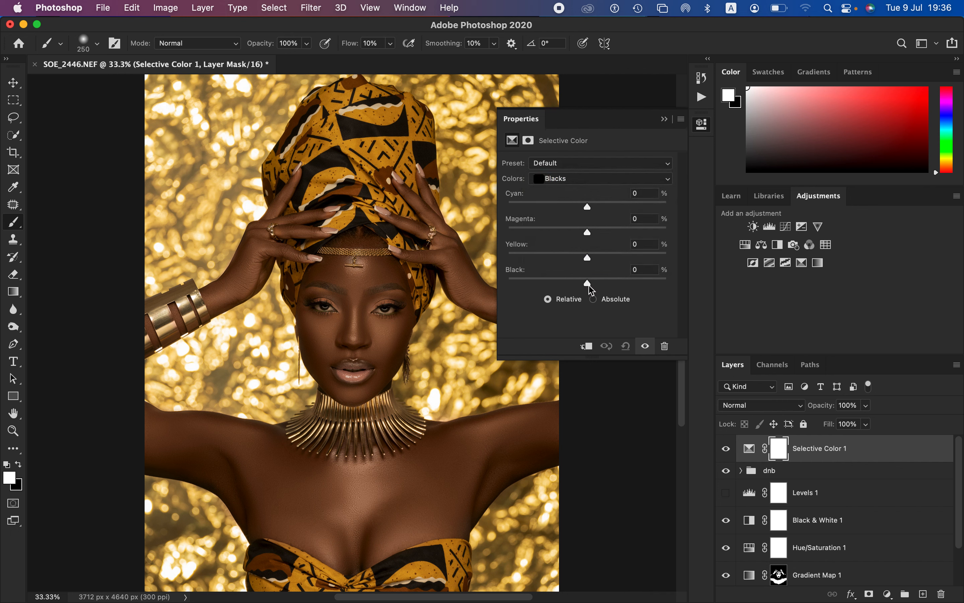
drag(589, 285, 591, 286)
click(592, 285)
click(590, 284)
drag(591, 263, 585, 262)
click(726, 450)
click(727, 450)
click(664, 122)
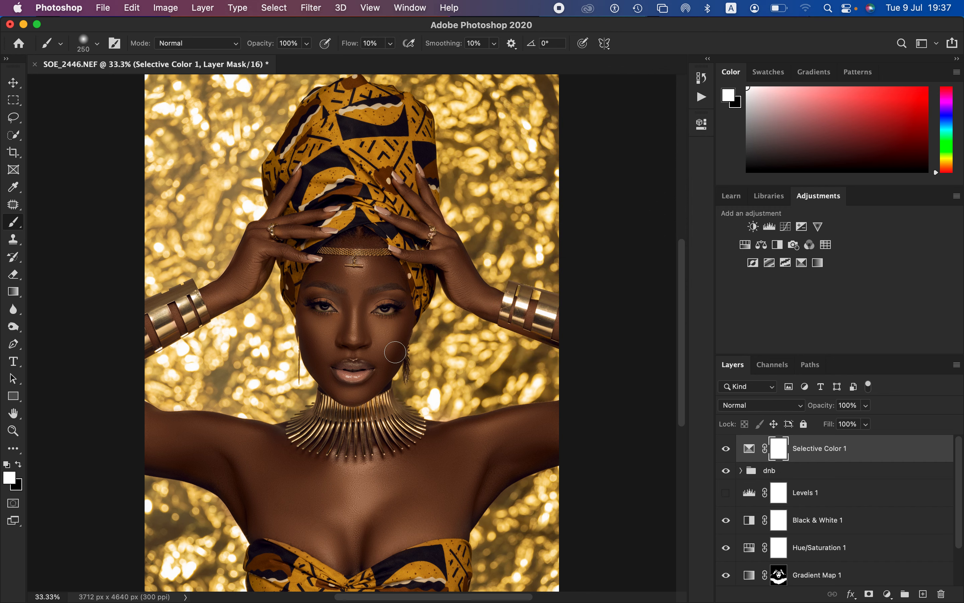
Step: Add a Hue/Saturation adjustment layer on top with master saturation at -83, and invert its mask to black
key(super+equal)
key(super+equal)
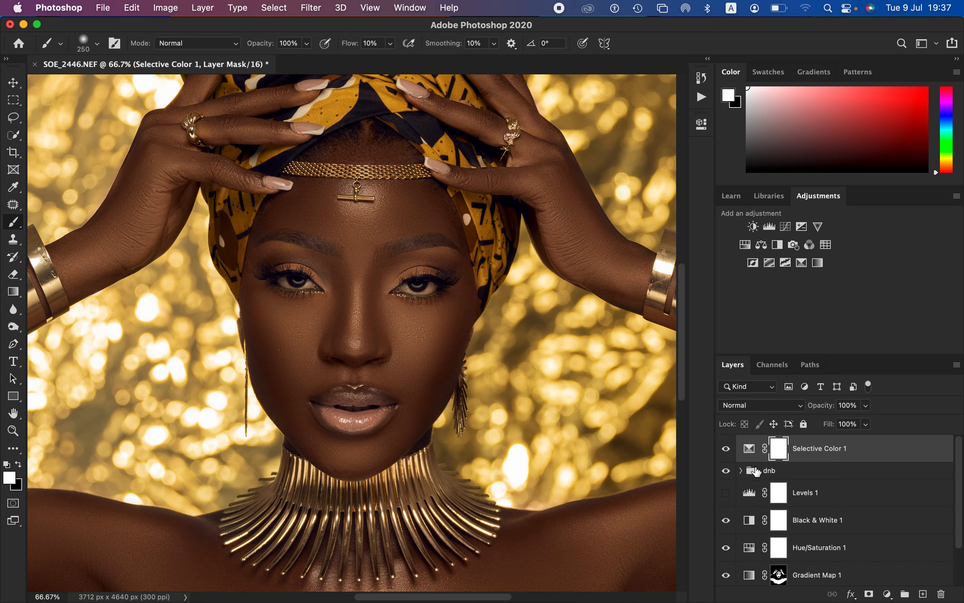
click(888, 594)
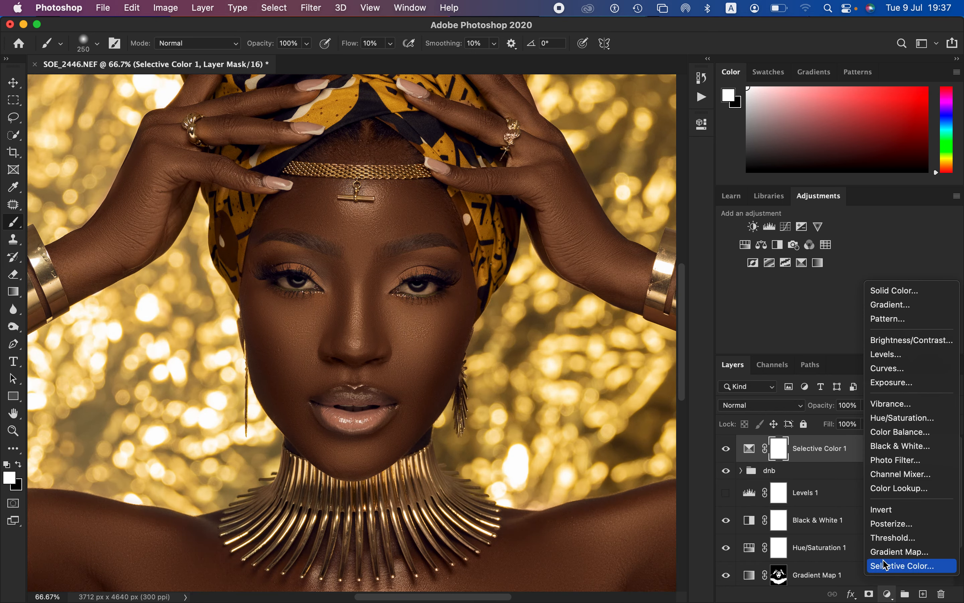
click(893, 418)
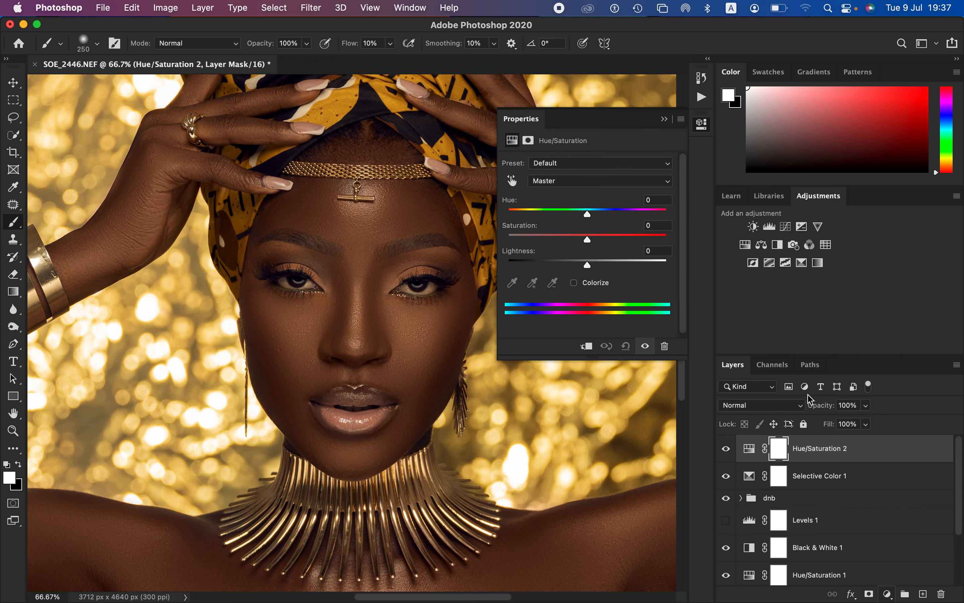
click(570, 181)
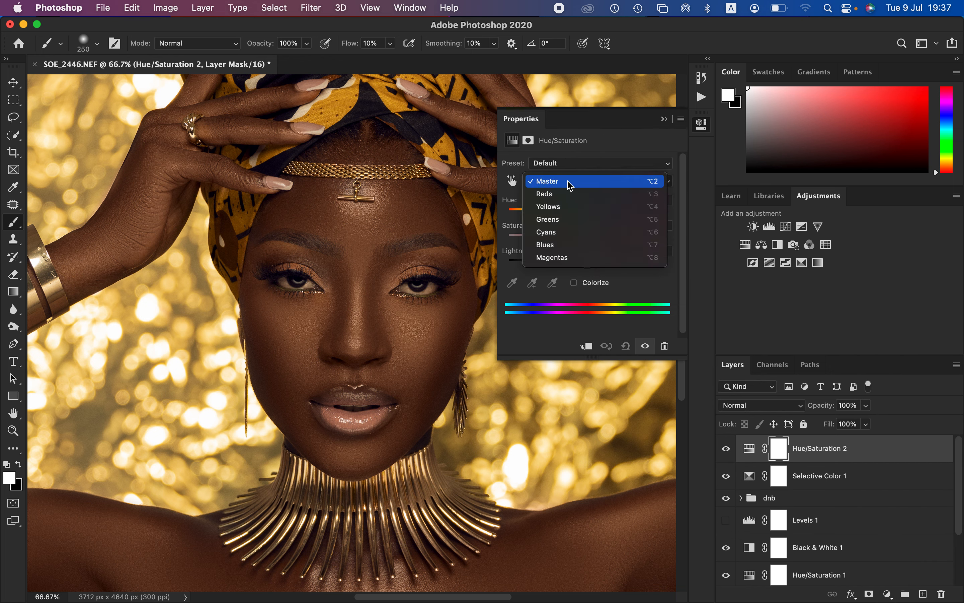
click(570, 186)
drag(587, 241, 524, 248)
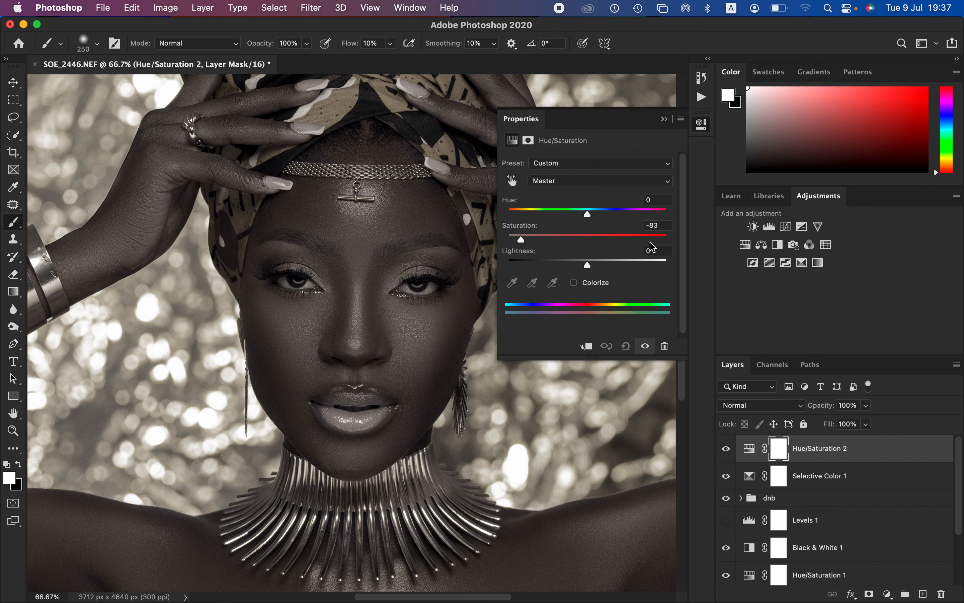
click(665, 120)
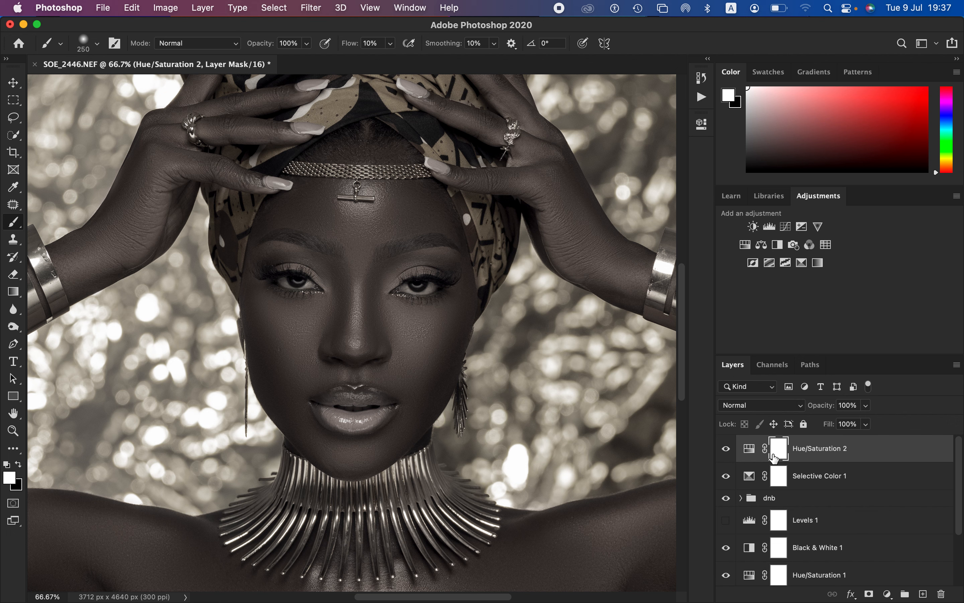
key(super+i)
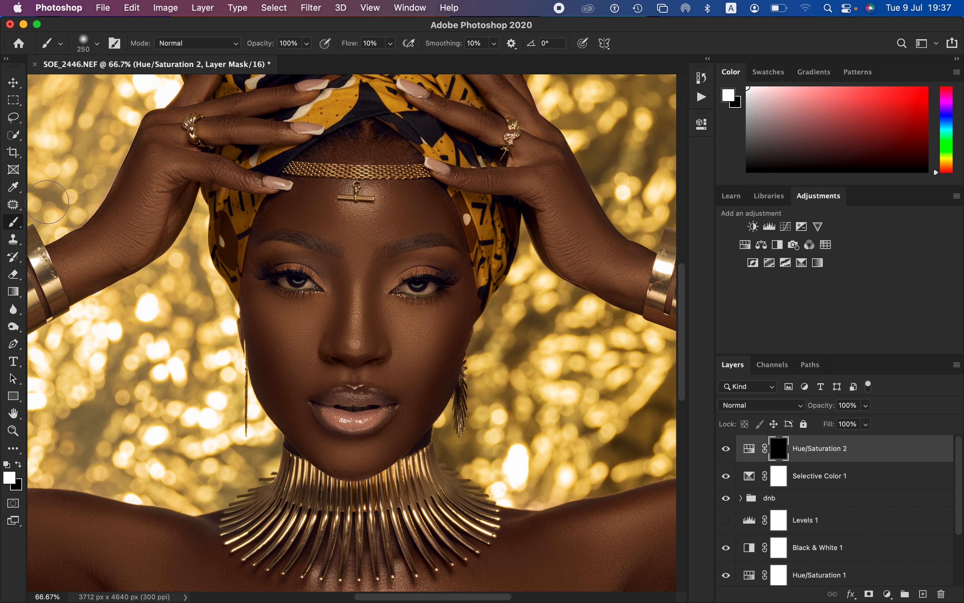
Step: Set the brush flow to 100% and its size to 25, and paint white on the mask over the whites of both eyes
drag(347, 43, 392, 46)
key(super+plus)
key(super+plus)
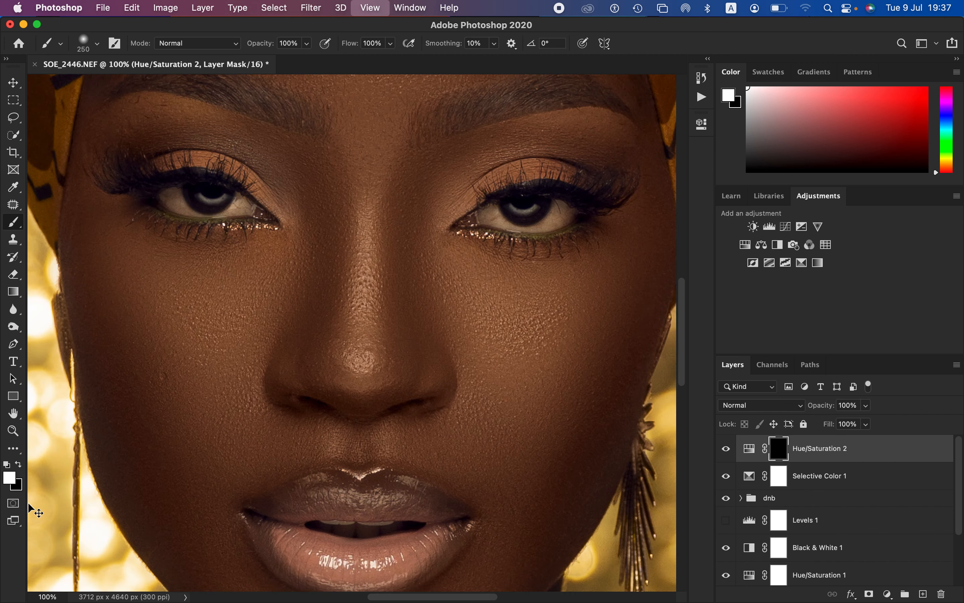
key(bracketleft)
key(bracketleft)
key(bracketleft)
key(bracketleft)
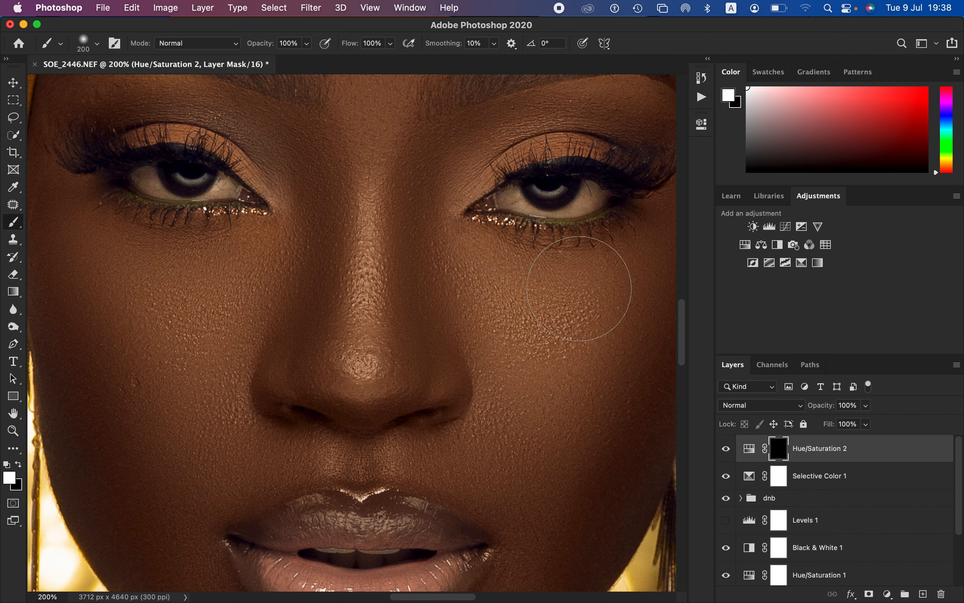
key(bracketleft)
key(bracketleft)
key(bracketleft)
key(bracketleft)
key(bracketleft)
key(bracketleft)
key(bracketleft)
key(bracketleft)
key(bracketleft)
key(bracketleft)
key(bracketleft)
mouse_move(511, 191)
mouse_down()
mouse_move(571, 209)
mouse_move(587, 188)
mouse_move(602, 188)
mouse_move(574, 208)
mouse_move(582, 204)
mouse_move(505, 200)
mouse_move(566, 189)
mouse_move(529, 192)
mouse_move(522, 182)
mouse_move(588, 198)
mouse_up()
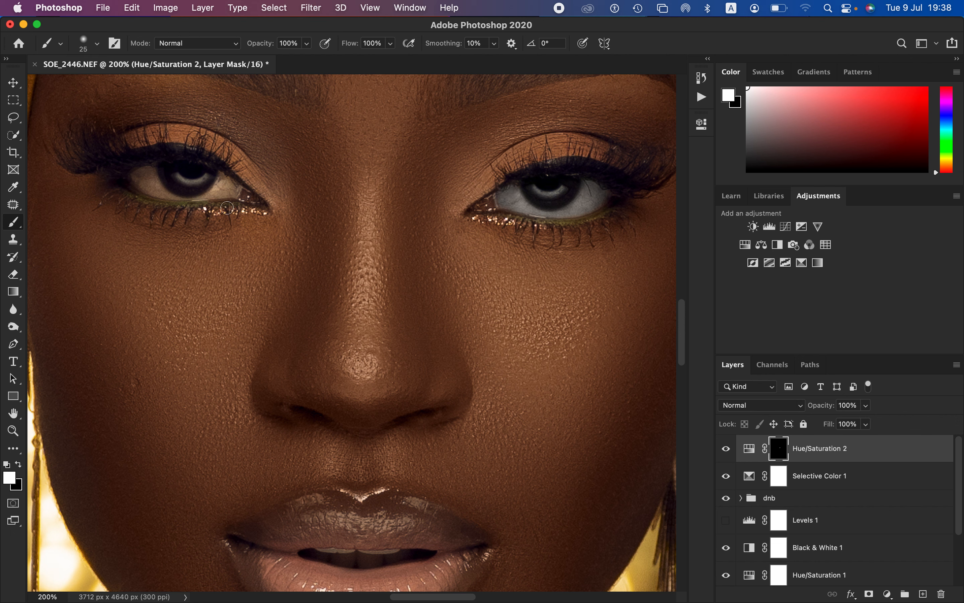
mouse_move(164, 178)
mouse_down()
mouse_move(143, 178)
mouse_move(186, 193)
mouse_move(169, 186)
mouse_move(226, 186)
mouse_move(187, 194)
mouse_move(202, 178)
mouse_move(144, 172)
mouse_move(159, 186)
mouse_move(194, 170)
mouse_move(214, 175)
mouse_up()
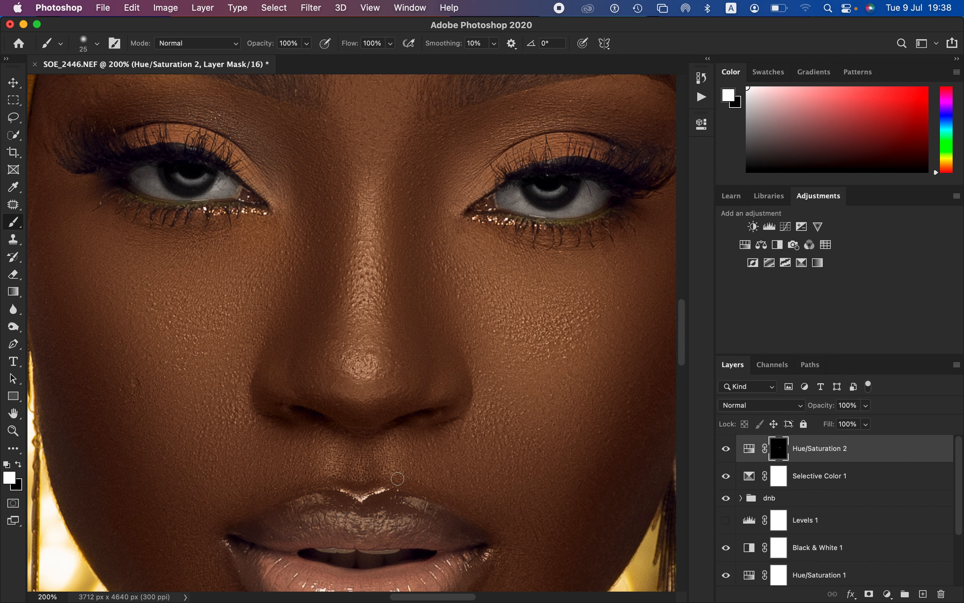
Step: Paint the desaturation mask white over the teeth, and clean up the spill around the lips with black
drag(408, 363, 410, 331)
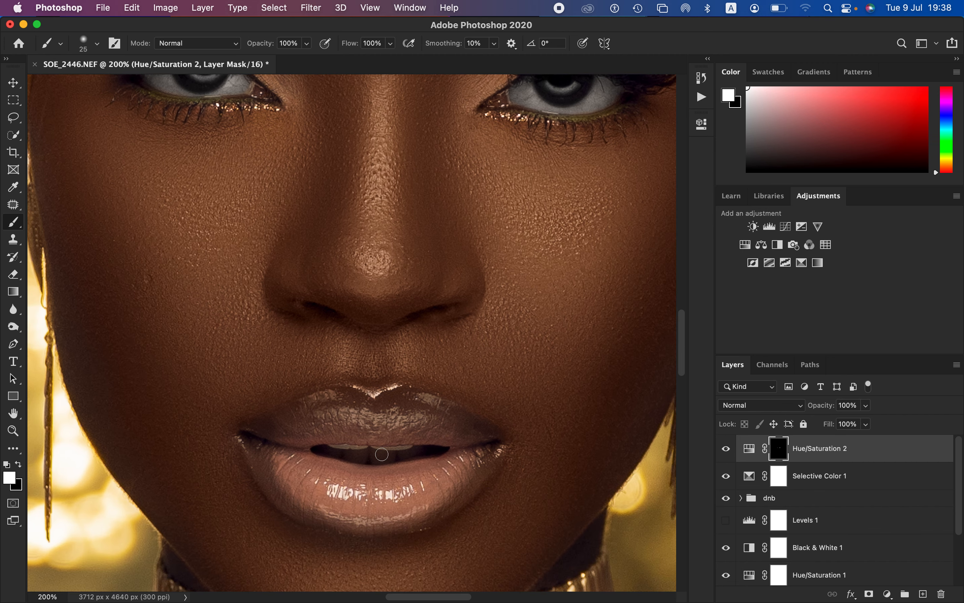
mouse_move(327, 451)
mouse_down()
mouse_move(416, 447)
mouse_move(322, 448)
mouse_move(390, 450)
mouse_move(429, 410)
mouse_up()
click(19, 464)
mouse_move(390, 430)
mouse_down()
mouse_move(426, 434)
mouse_move(430, 410)
mouse_up()
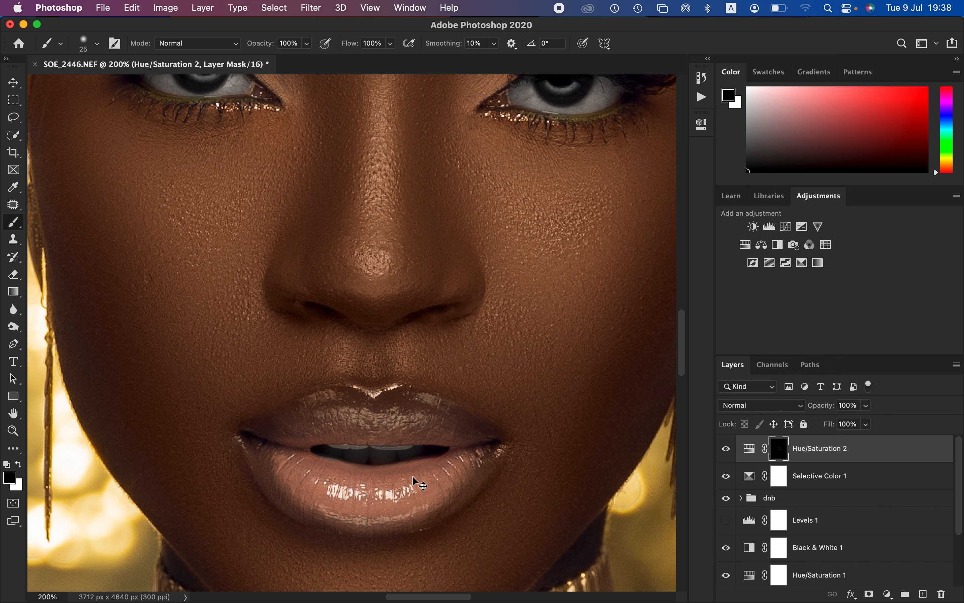
Step: Compare the full retouched portrait with the original Background layer by repeatedly hiding and showing all other layers
key(super+minus)
key(super+minus)
key(super+minus)
key(super+minus)
key(super+minus)
key(super+minus)
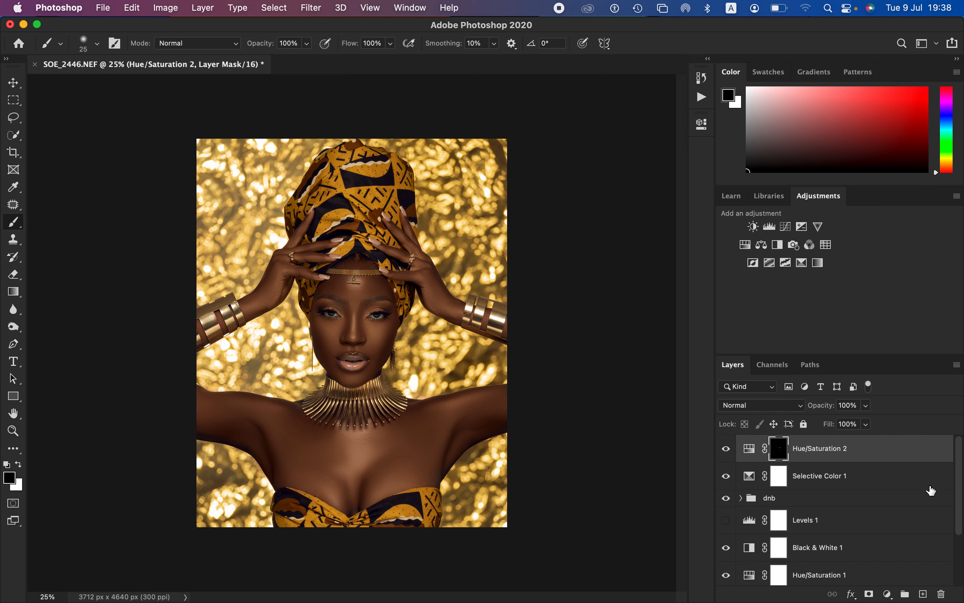
scroll(959, 492, down, 3)
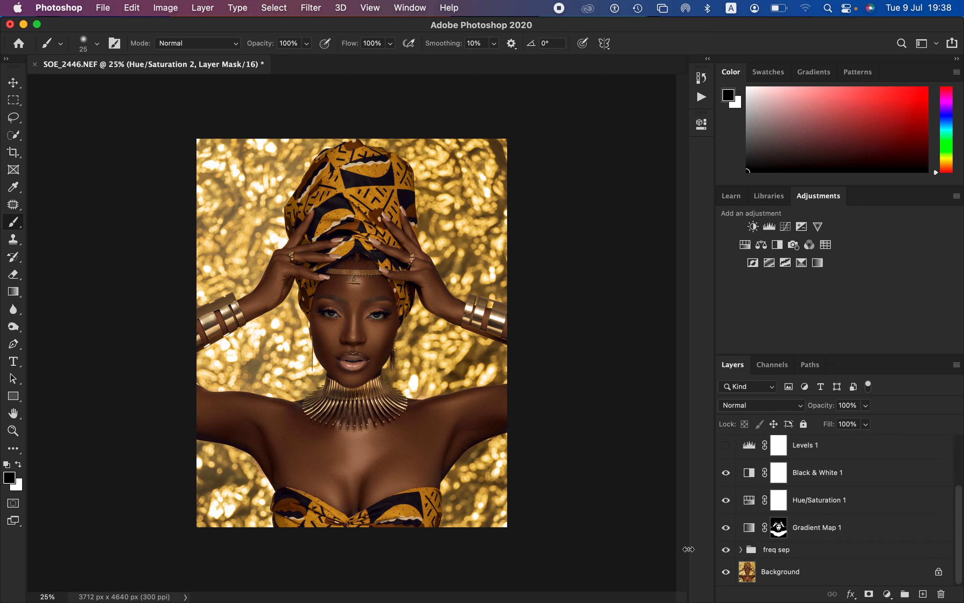
alt+click(727, 573)
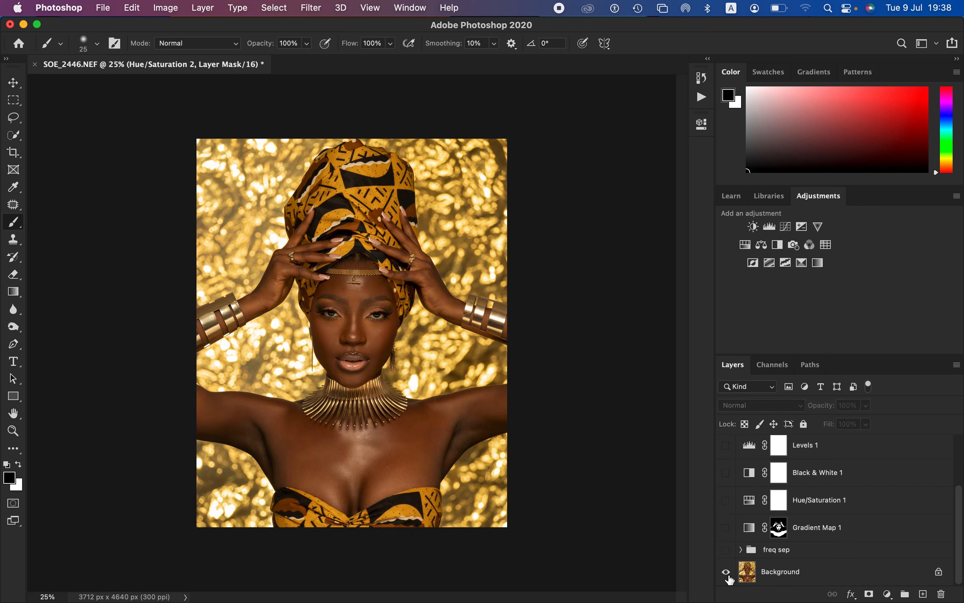
alt+click(727, 573)
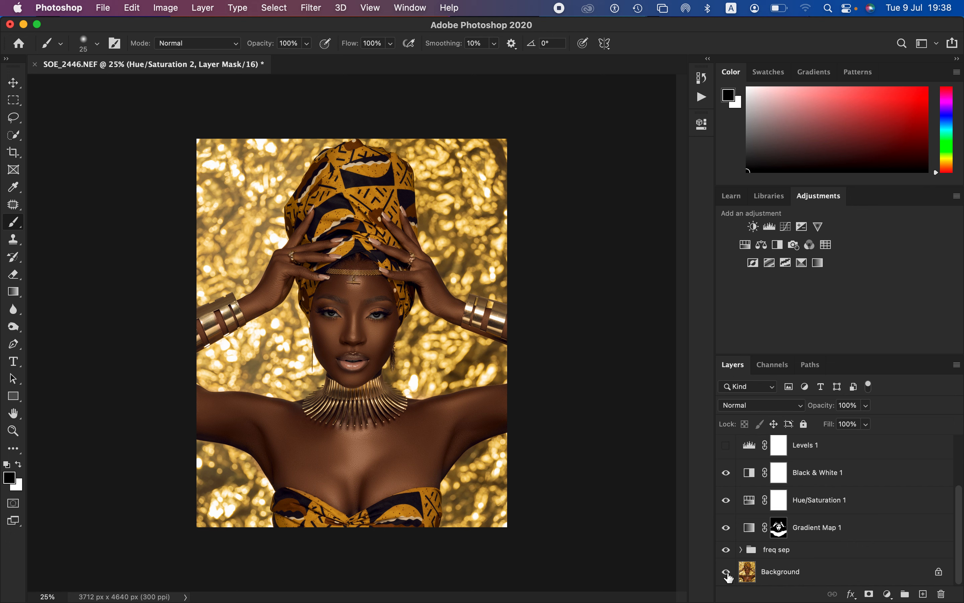
alt+click(727, 572)
alt+click(727, 572)
alt+click(727, 573)
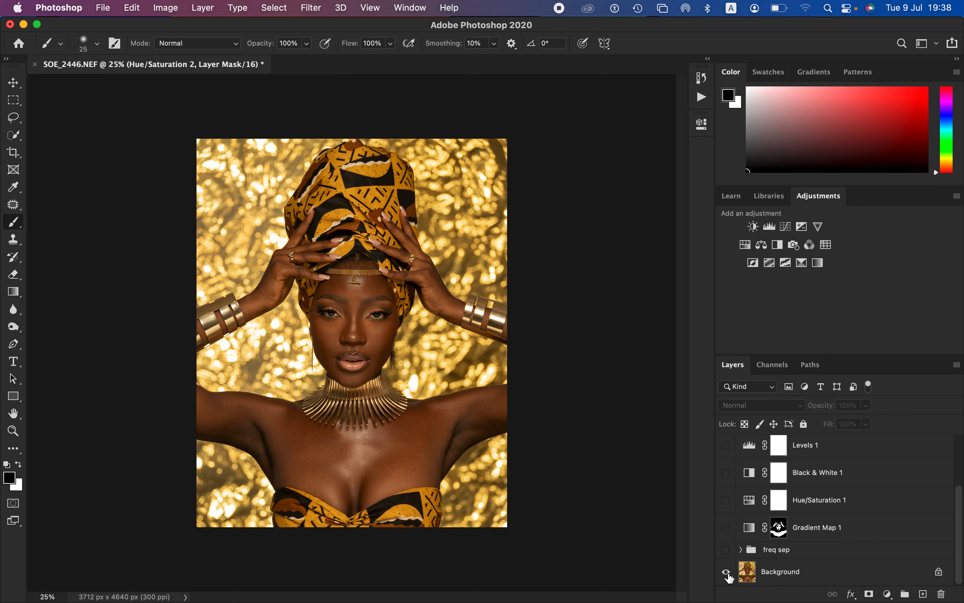
alt+click(727, 573)
alt+click(727, 572)
alt+click(727, 573)
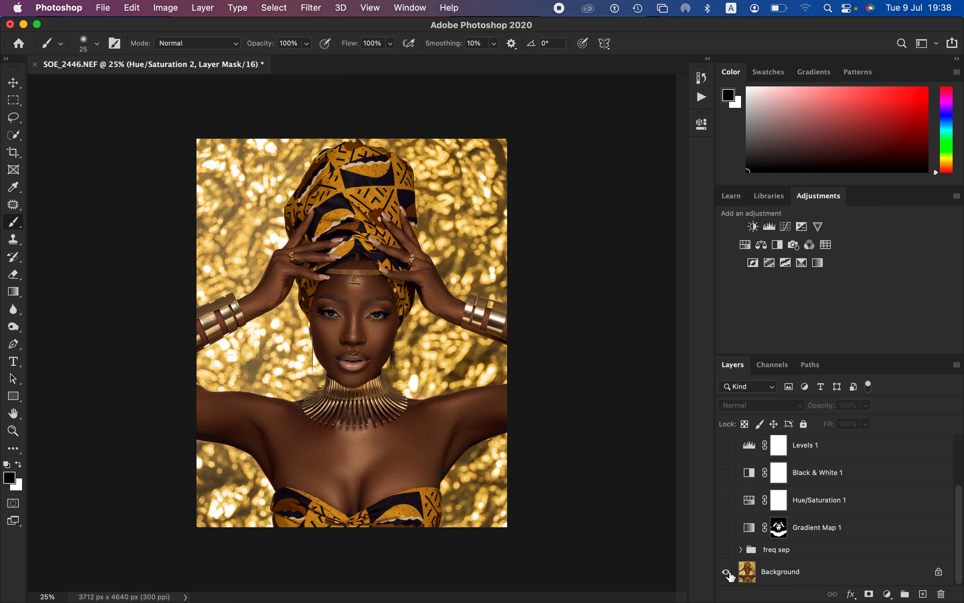
alt+click(727, 572)
alt+click(728, 573)
alt+click(730, 573)
alt+click(730, 572)
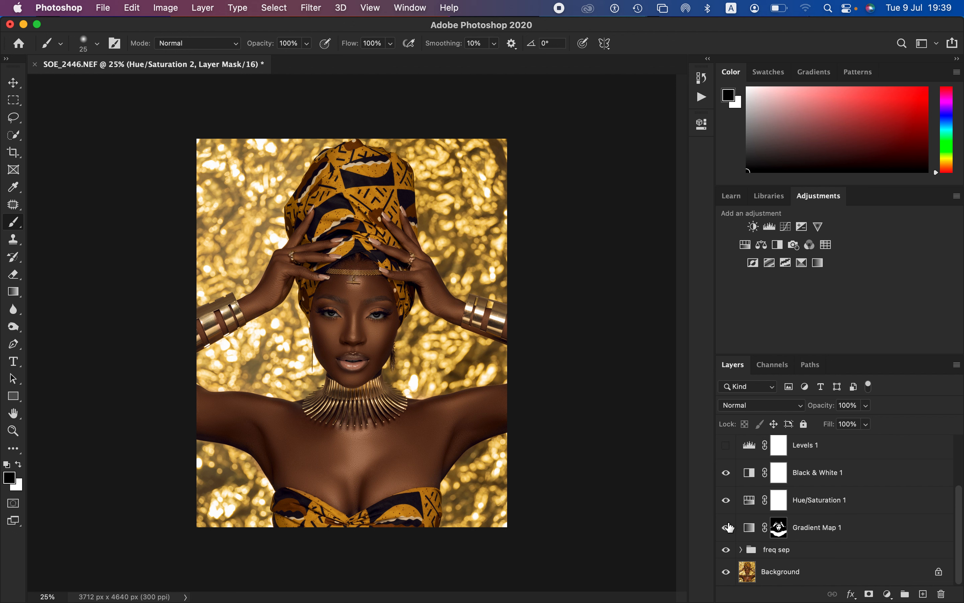
Step: Make the Levels 1 layer visible again, and open the Export As settings for the finished portrait
click(727, 451)
click(106, 8)
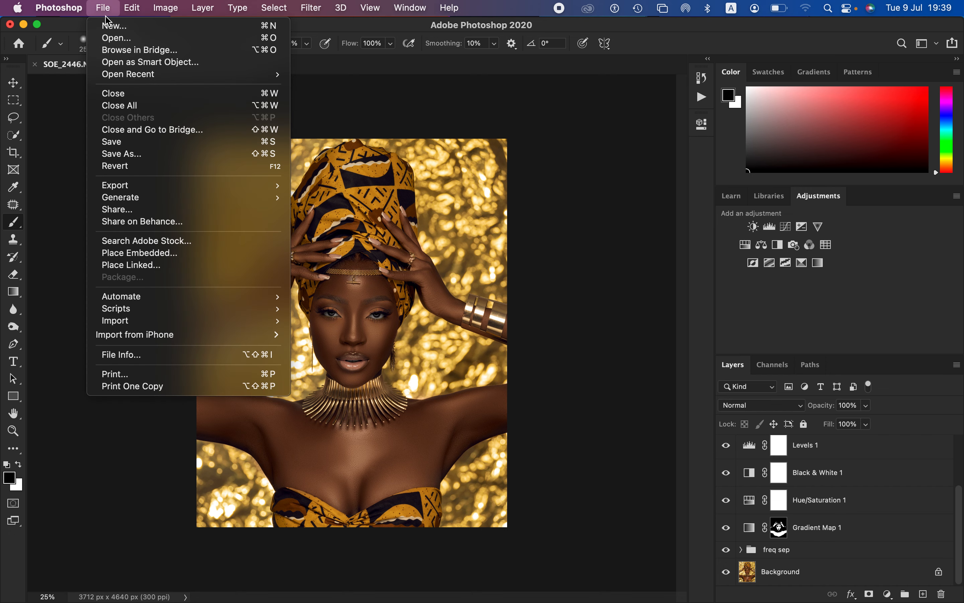
mouse_move(200, 187)
click(396, 199)
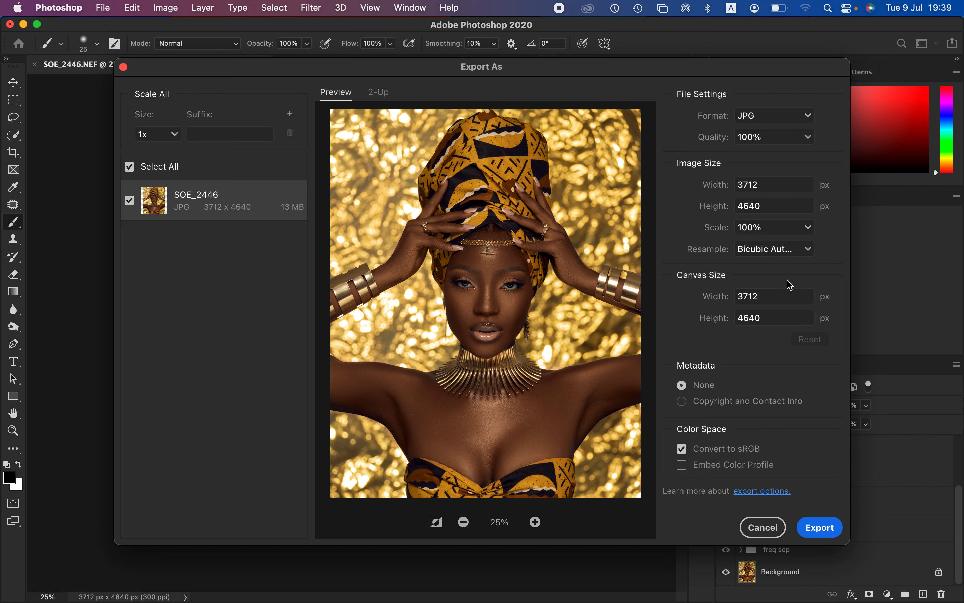
Step: Set the JPG export's resampling method to Bicubic Sharper and turn on embedding of the color profile
click(799, 254)
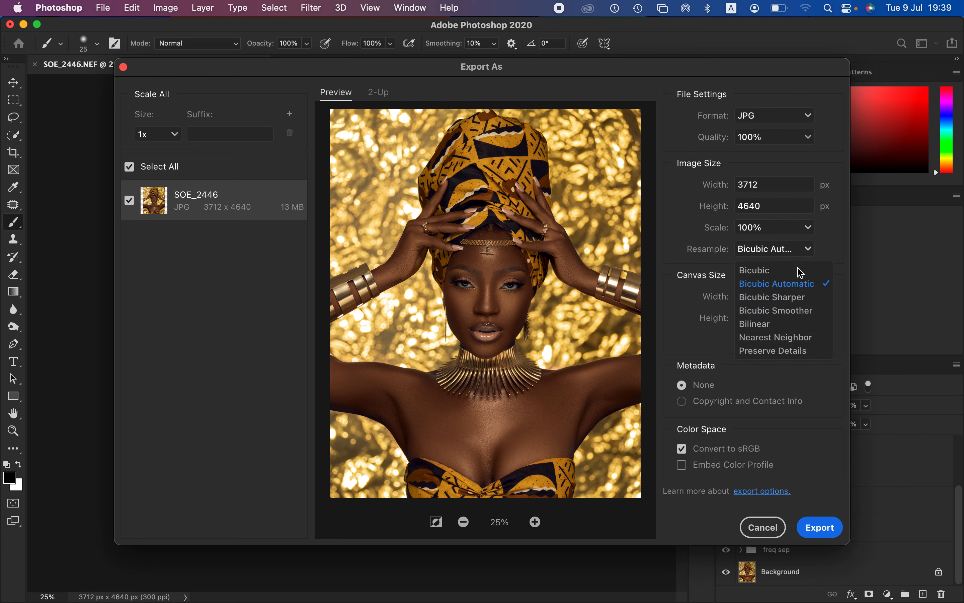
click(797, 298)
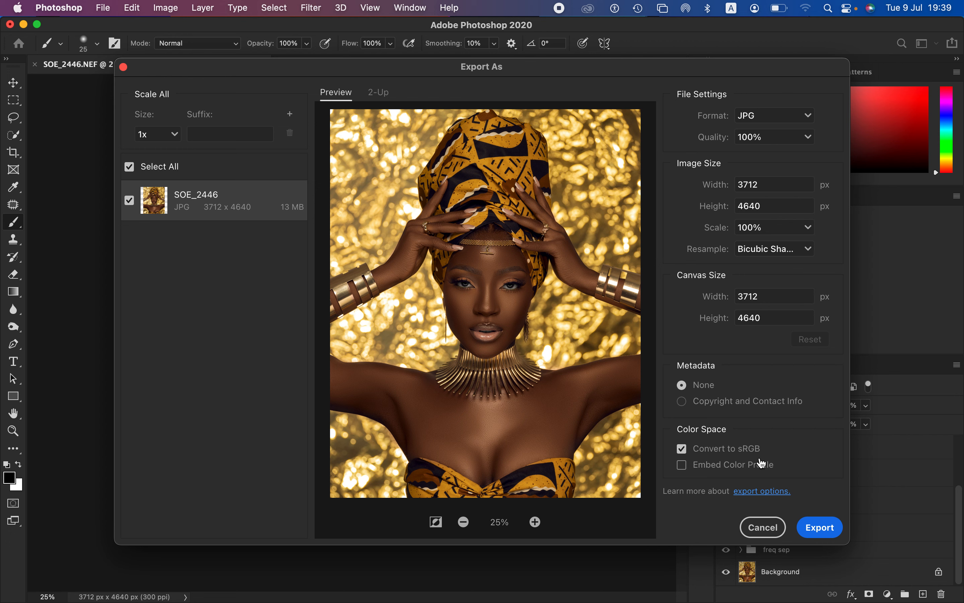
click(686, 471)
Step: Export the portrait as a JPG to the Desktop, adding "c" to the file name SOE_2446
click(822, 532)
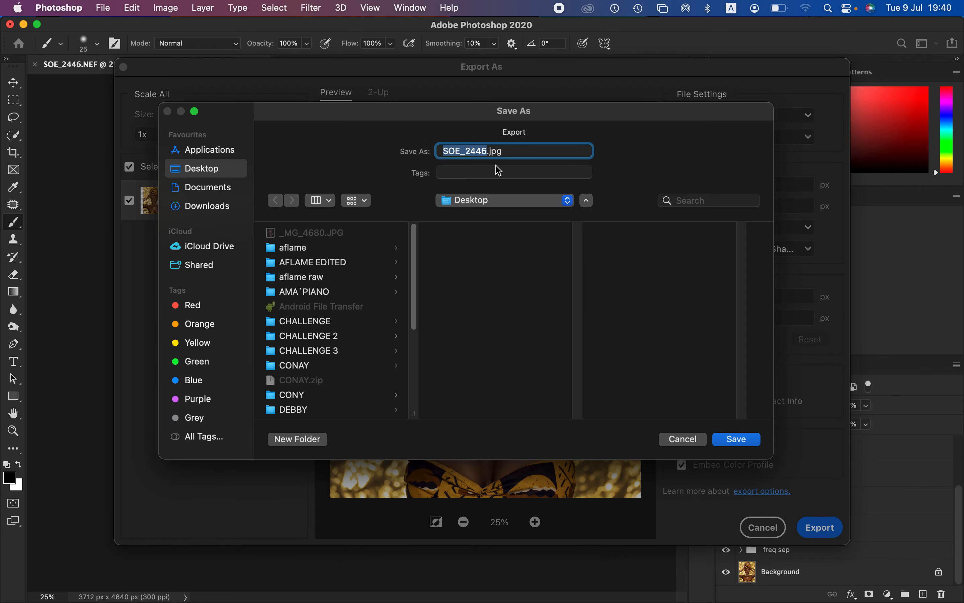
click(492, 151)
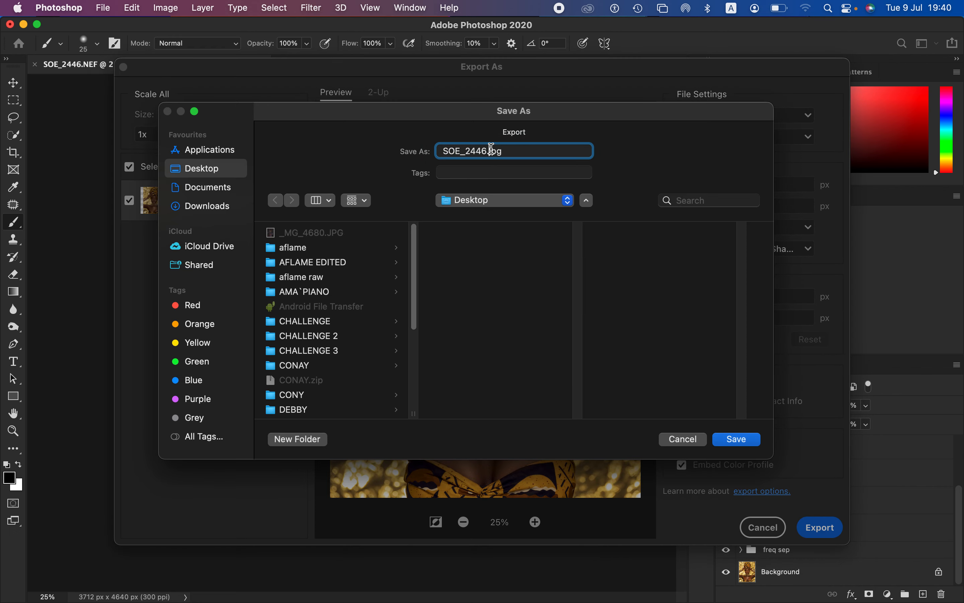
text(c)
click(738, 440)
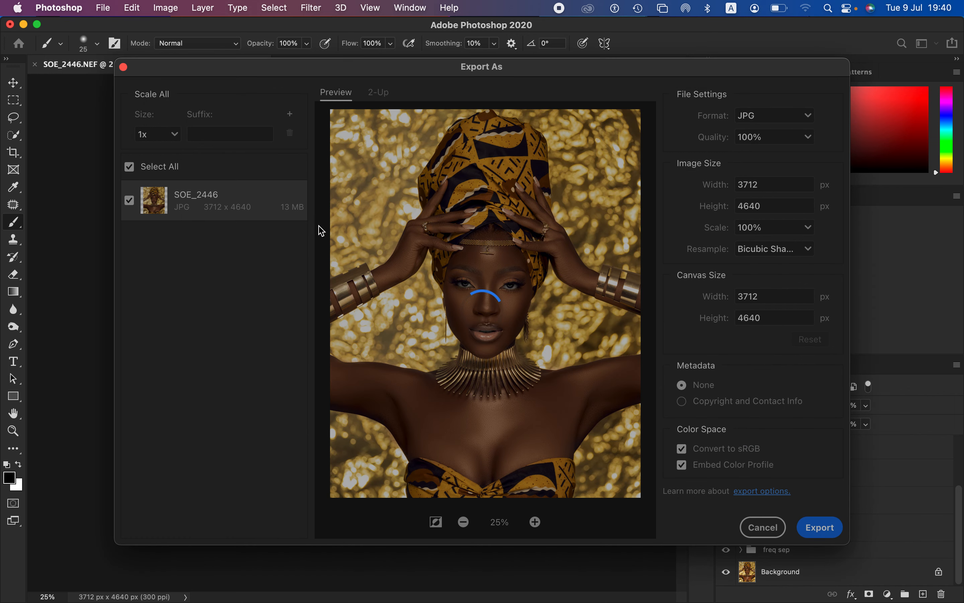